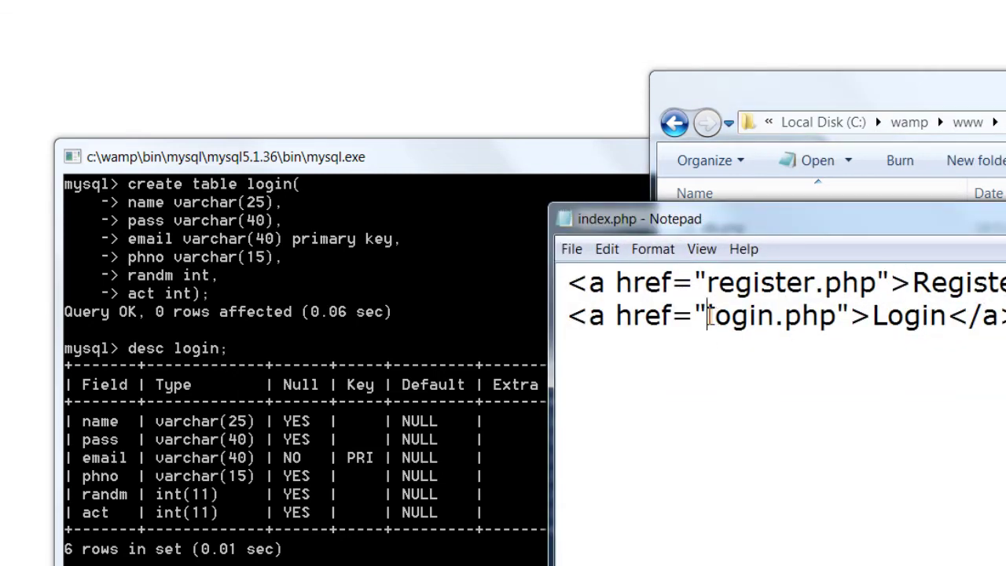
Step: Copy the login.php name, close index.php, and add a new text file renamed toward login.php
left_click_drag(710, 314, 837, 314)
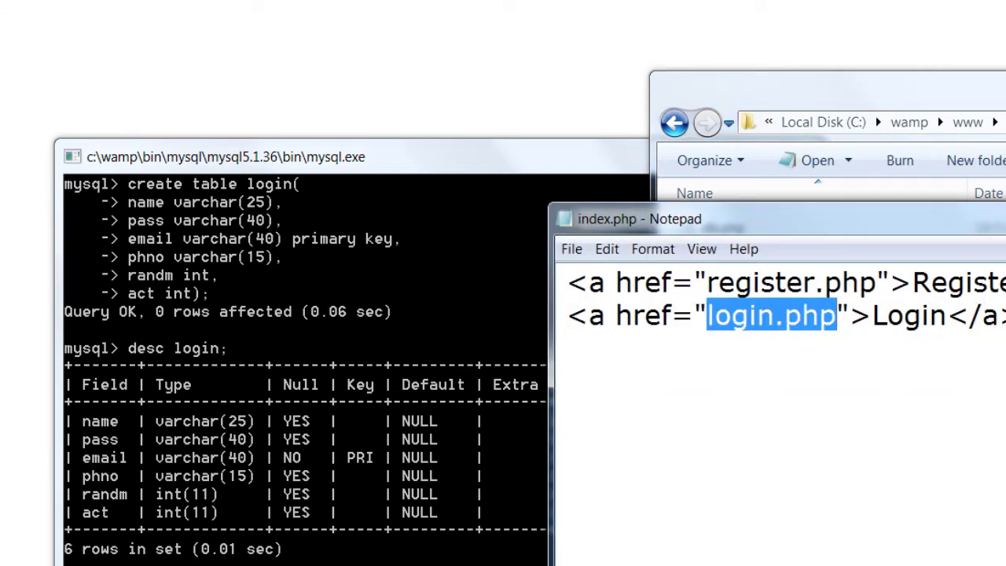
key("alt+F4")
right_click(890, 358)
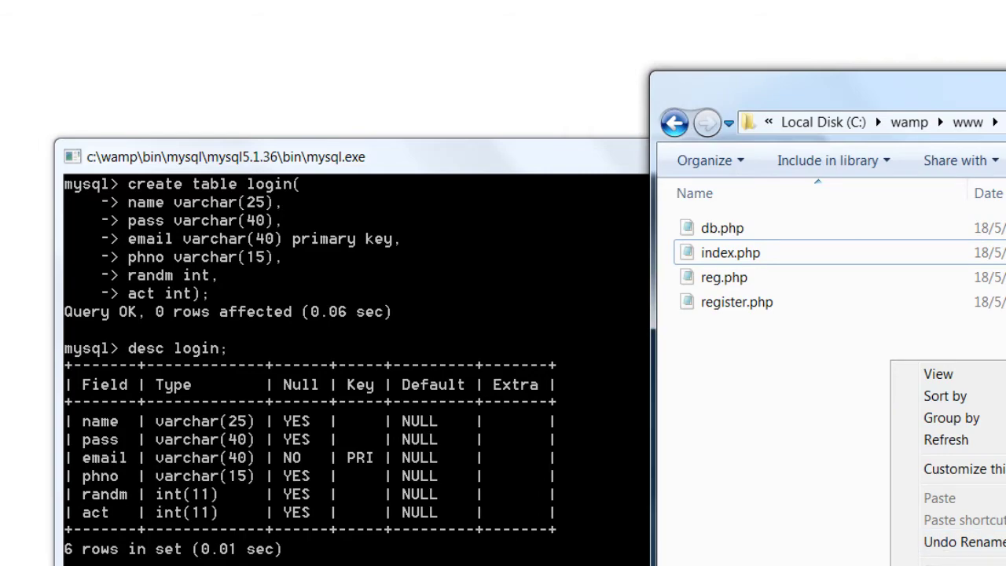
left_click(966, 550)
type("login")
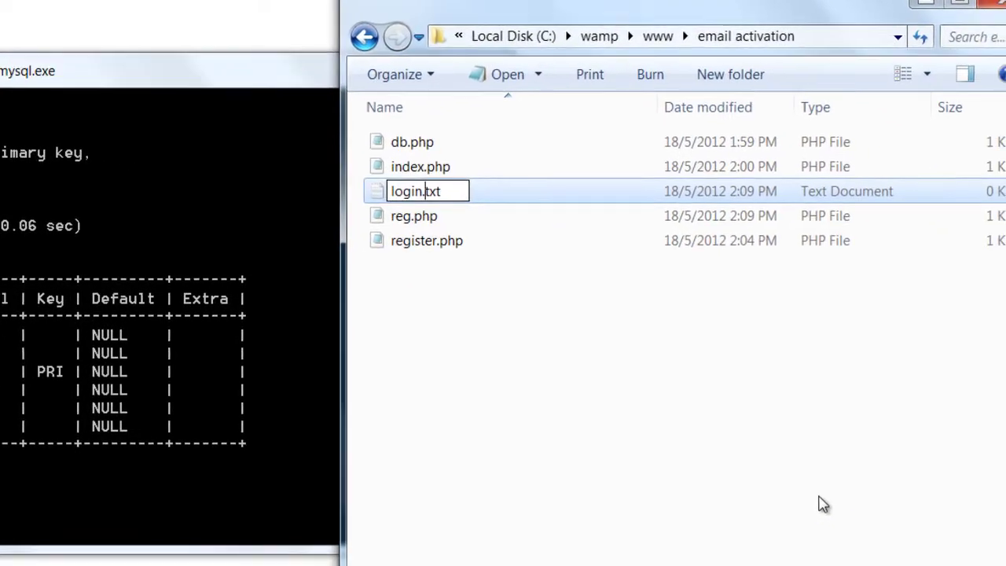
key("shift+End")
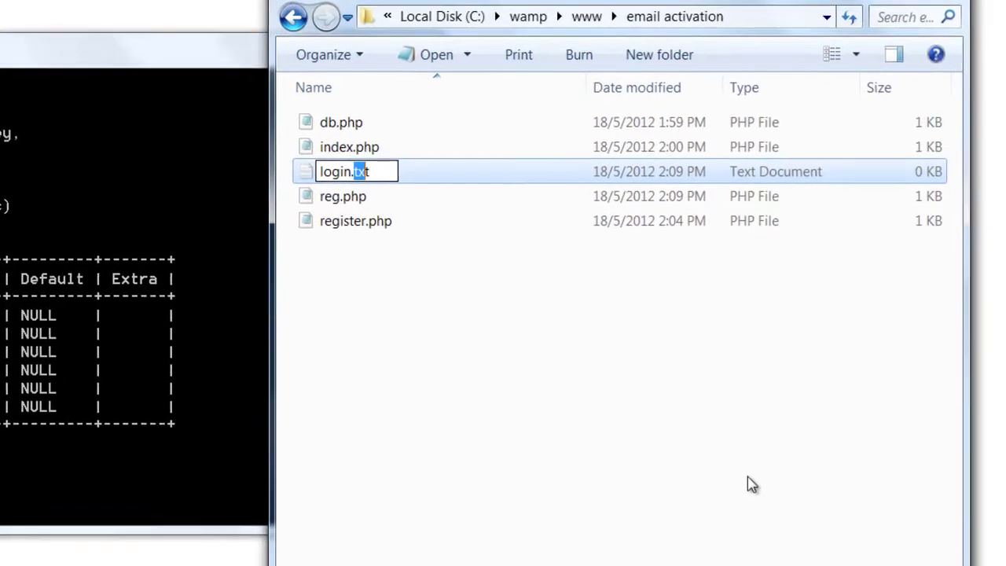
type("php")
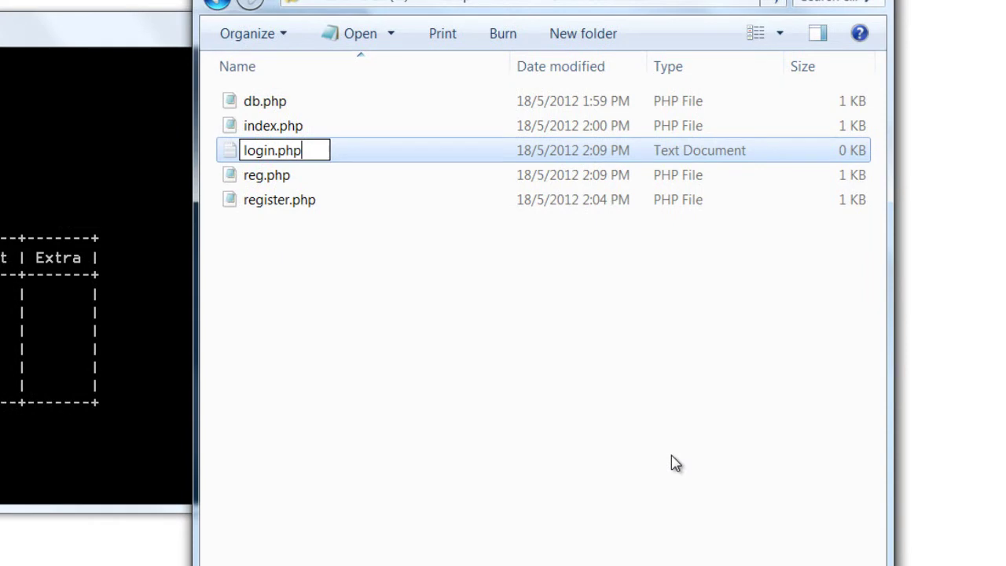
Step: Confirm the login.php name, write the table form with an email row, and duplicate that row
key("Return")
key("Return")
key("Return")
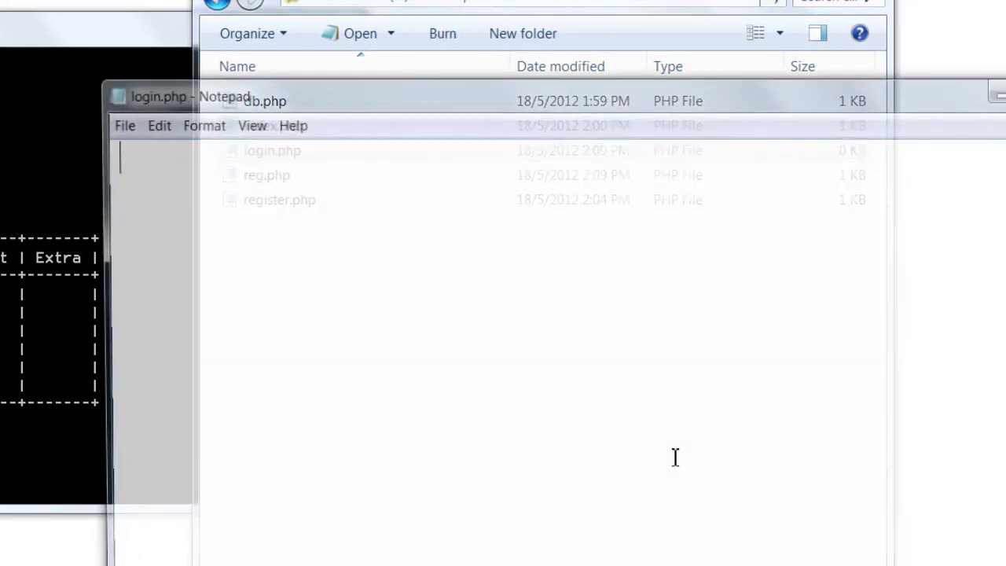
type("<table")
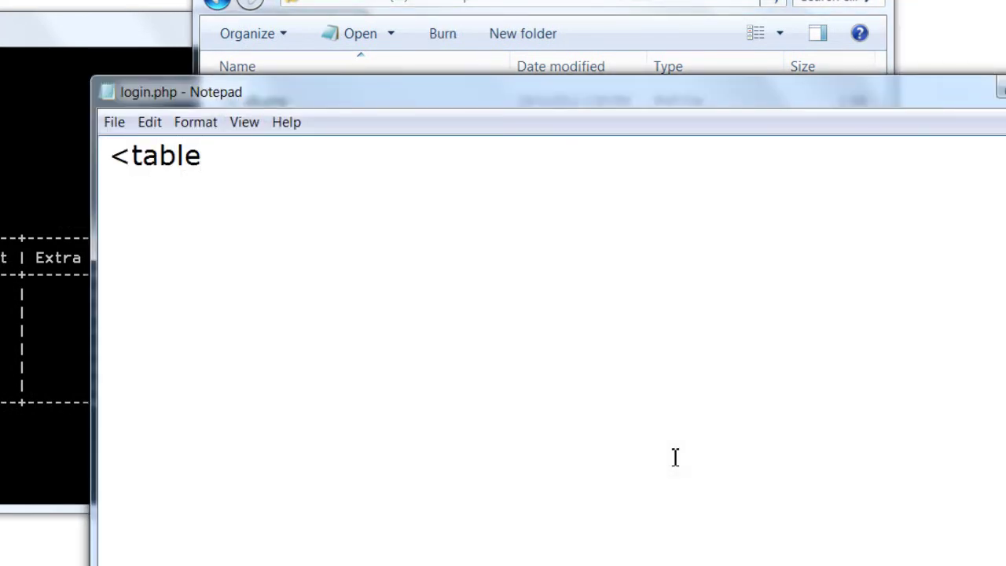
type(" border=\"0\">")
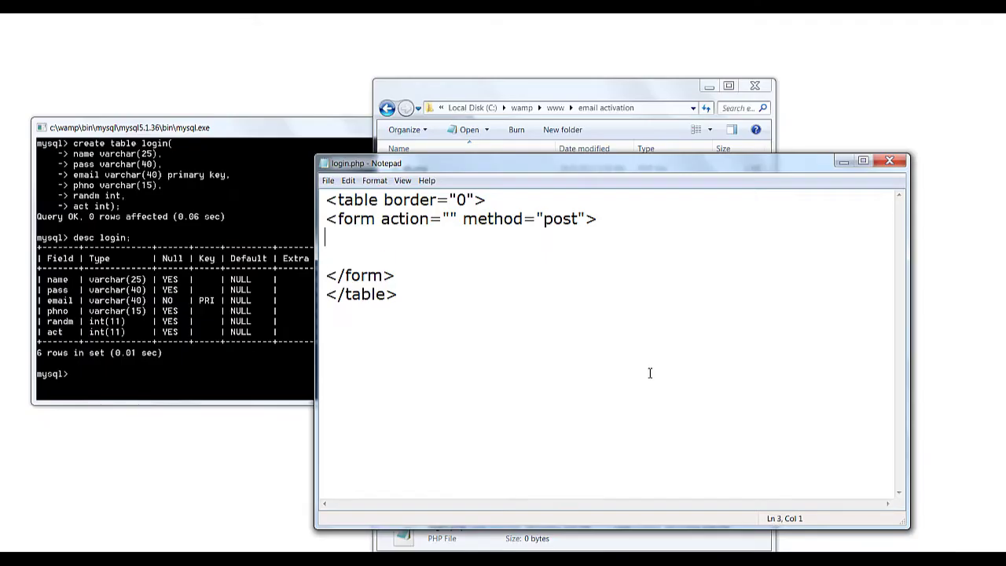
key("Return")
type("<tr><td>")
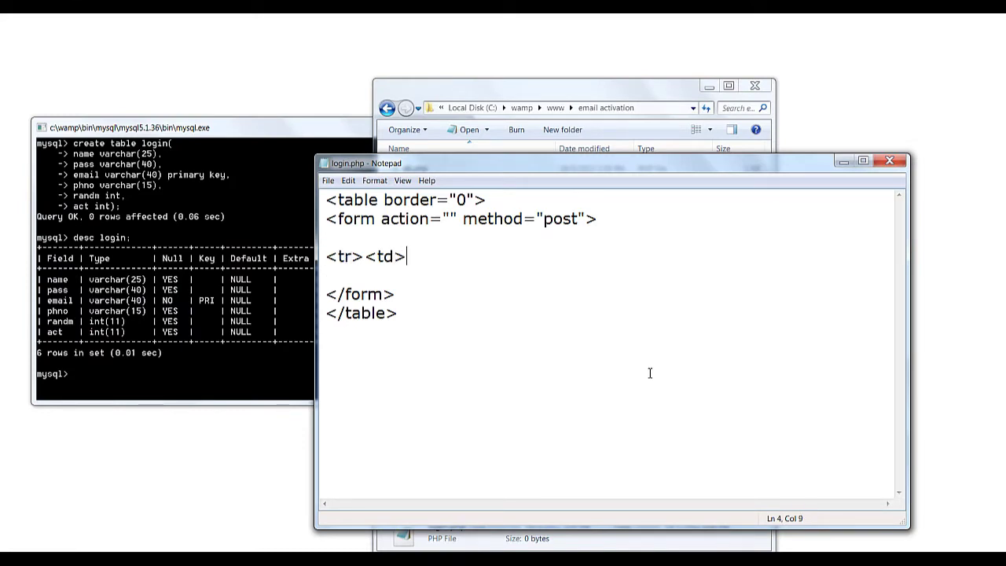
type("email:</td><t")
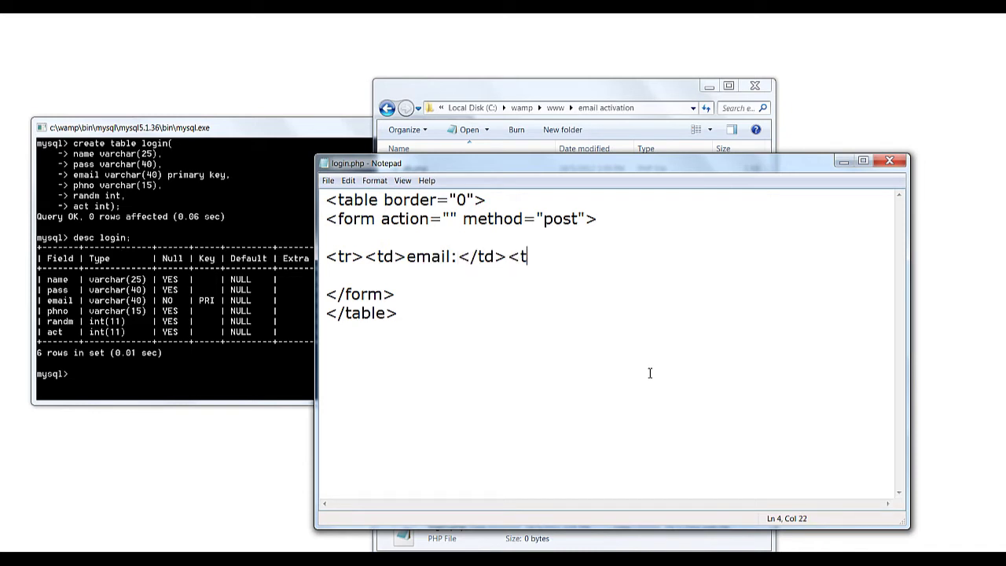
type("d>")
type("<input type=\"text")
type(" name=\"n\">")
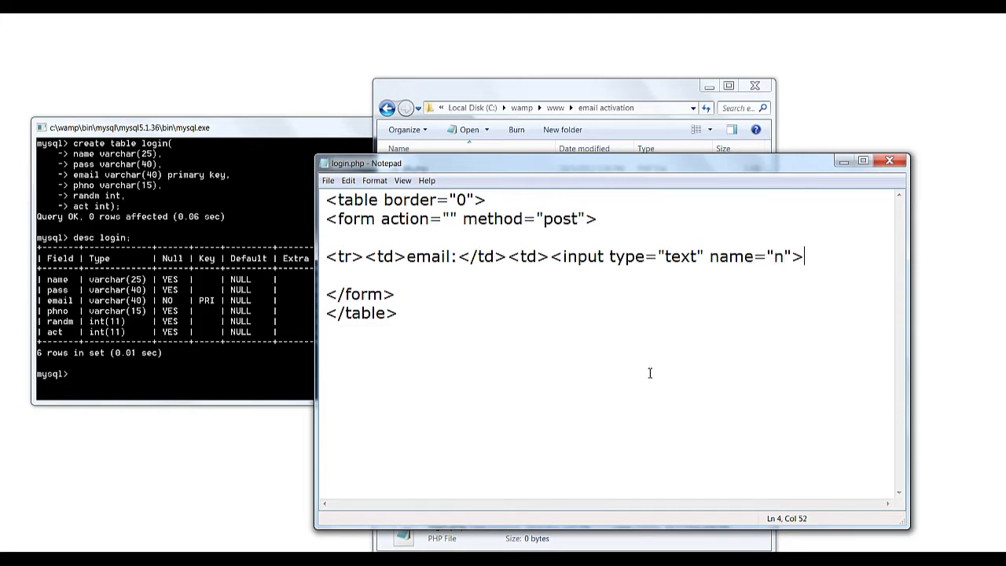
type("<")
type("/td></tr>")
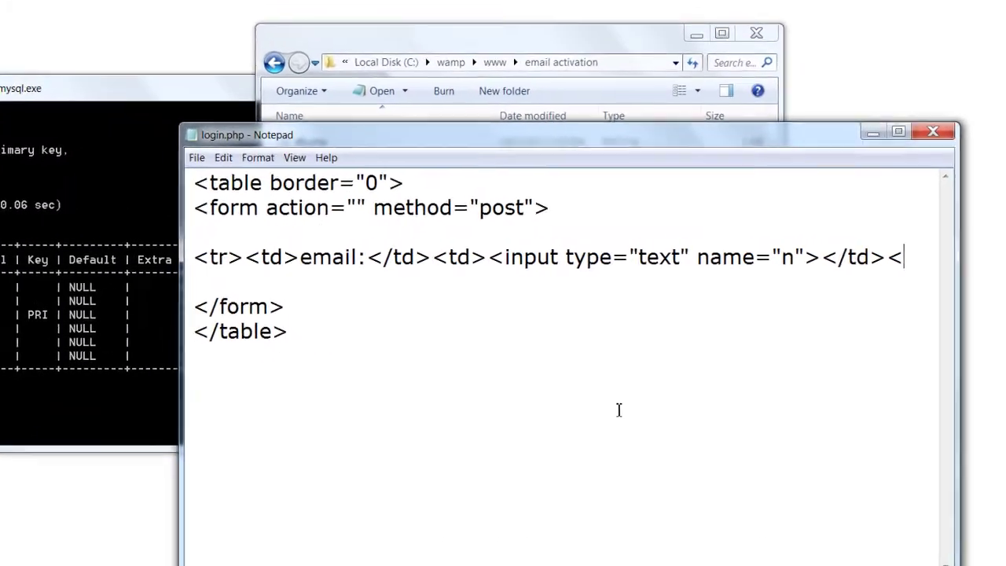
key("Return")
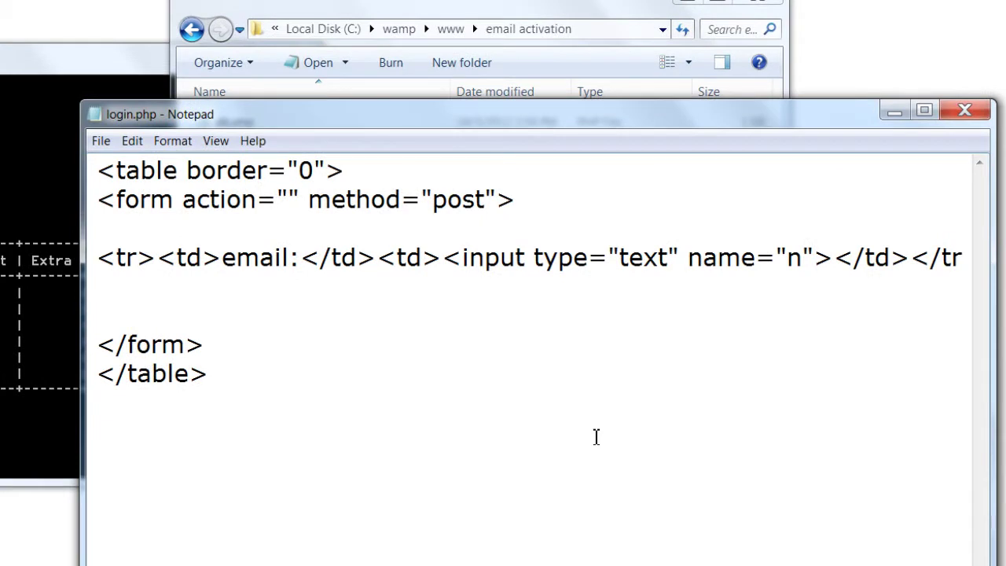
key("shift+Up")
key("ctrl+c")
key("Right")
key("ctrl+v")
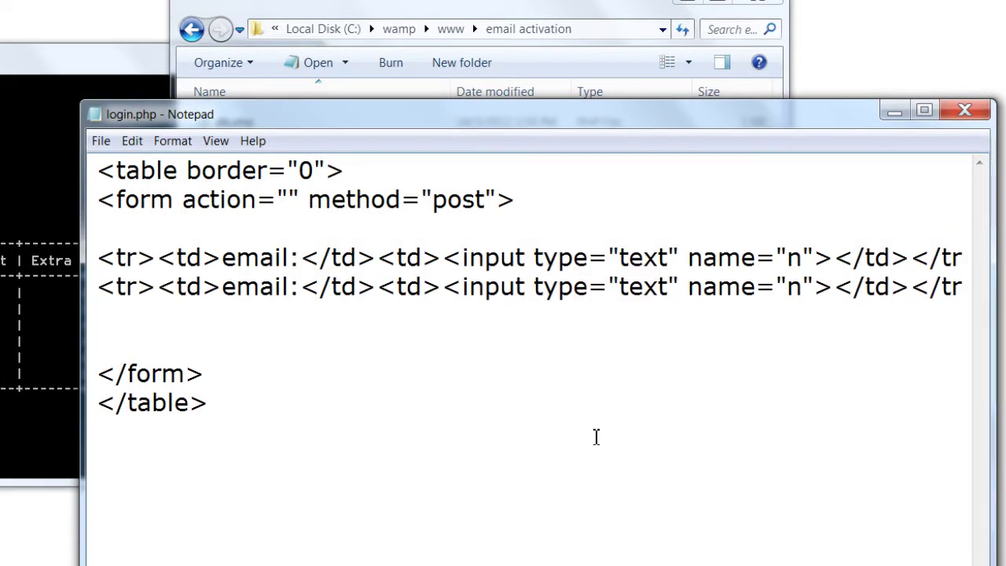
key("BackSpace")
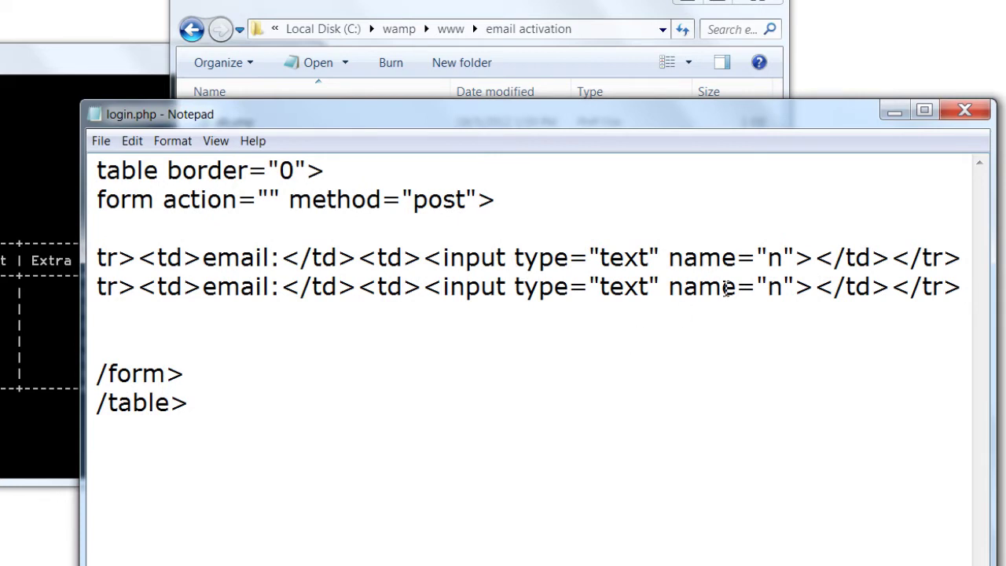
Step: Turn the copied row into a password field and add a Login submit button row, fixing typos
double_click(775, 286)
type("p")
left_click_drag(649, 287, 605, 290)
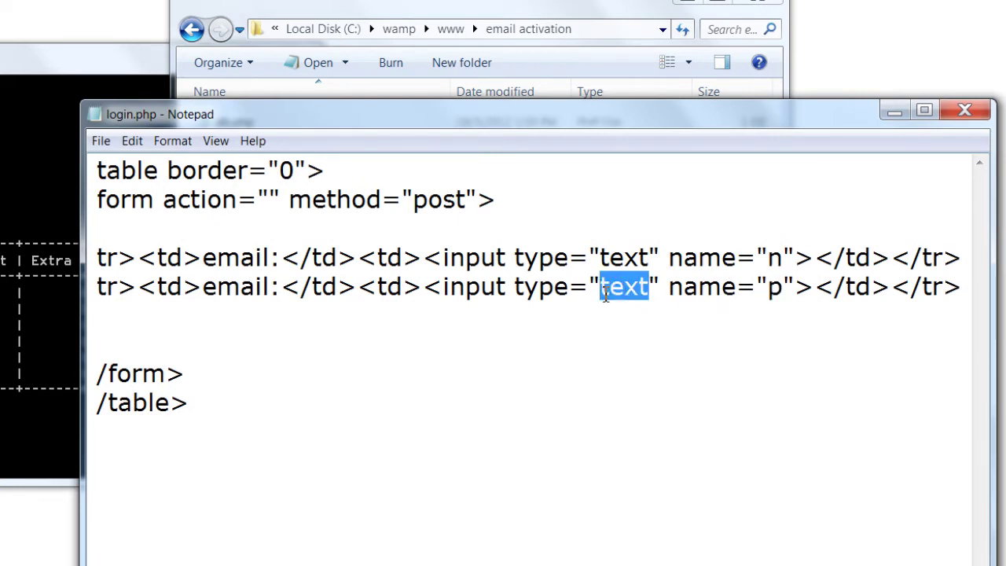
type("password")
left_click_drag(271, 287, 202, 289)
type("Pass")
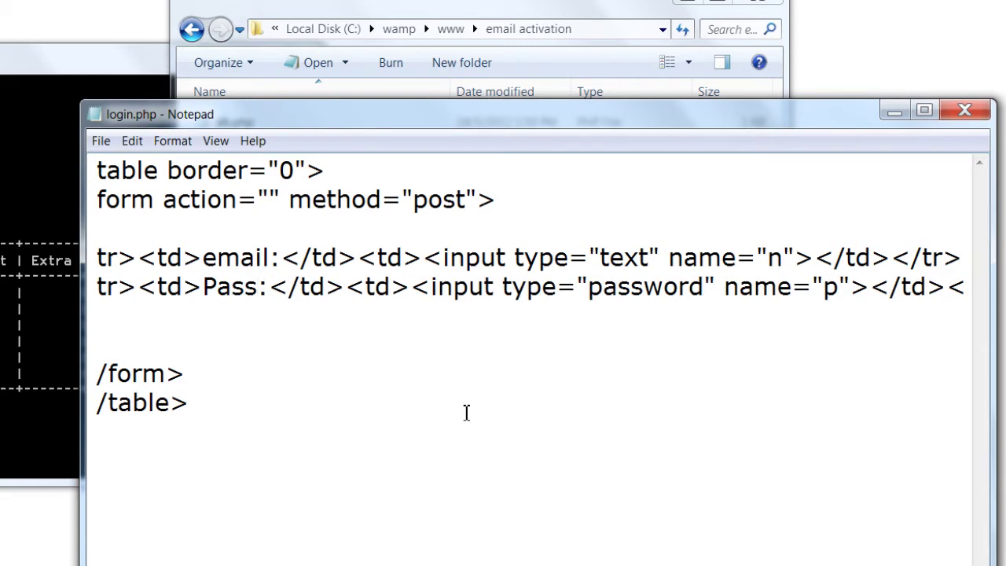
type("word")
key("Home")
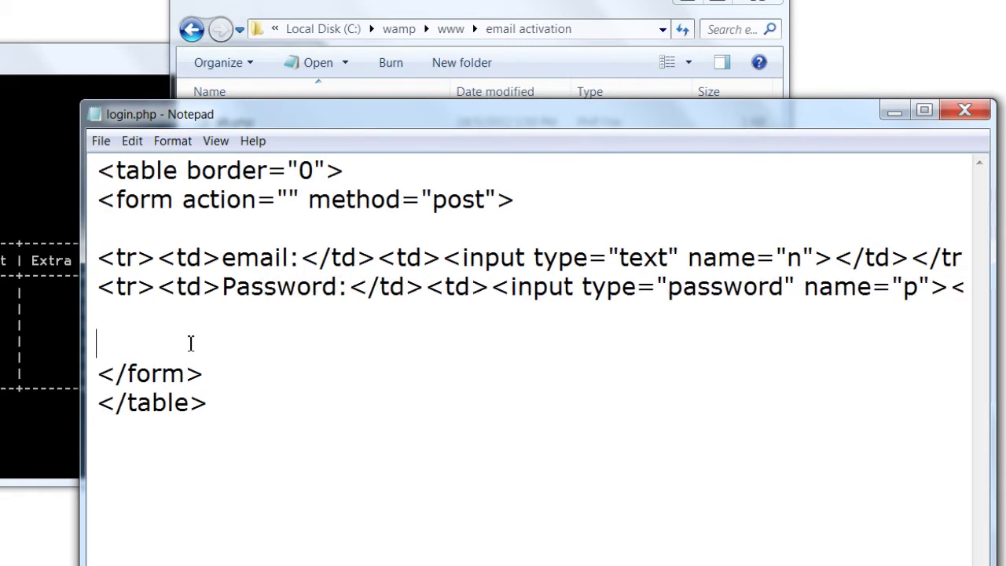
type("<tr><td colspan=\"2")
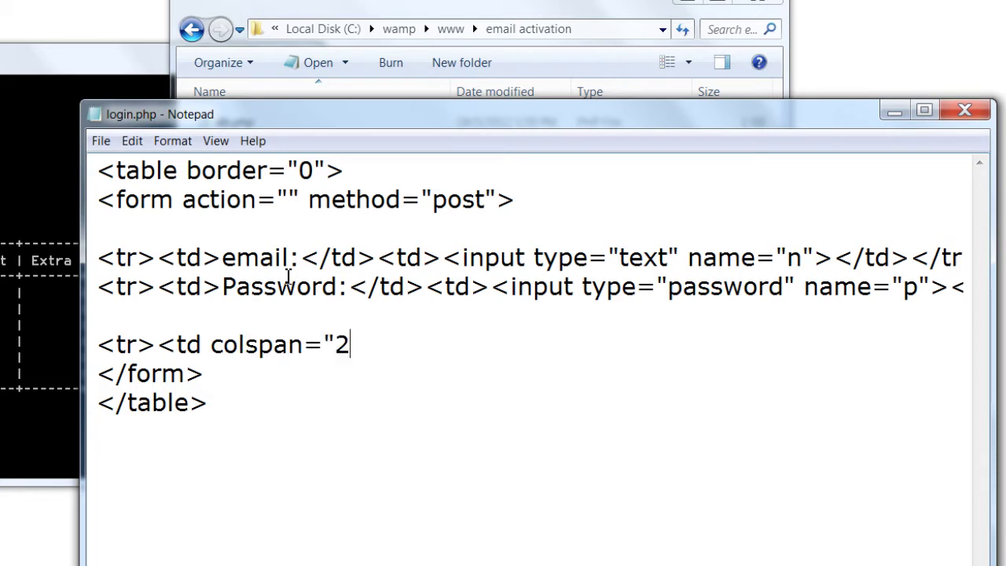
type("\">")
type("<input type=\"s")
type("t")
key("BackSpace")
type("ubmit\"value")
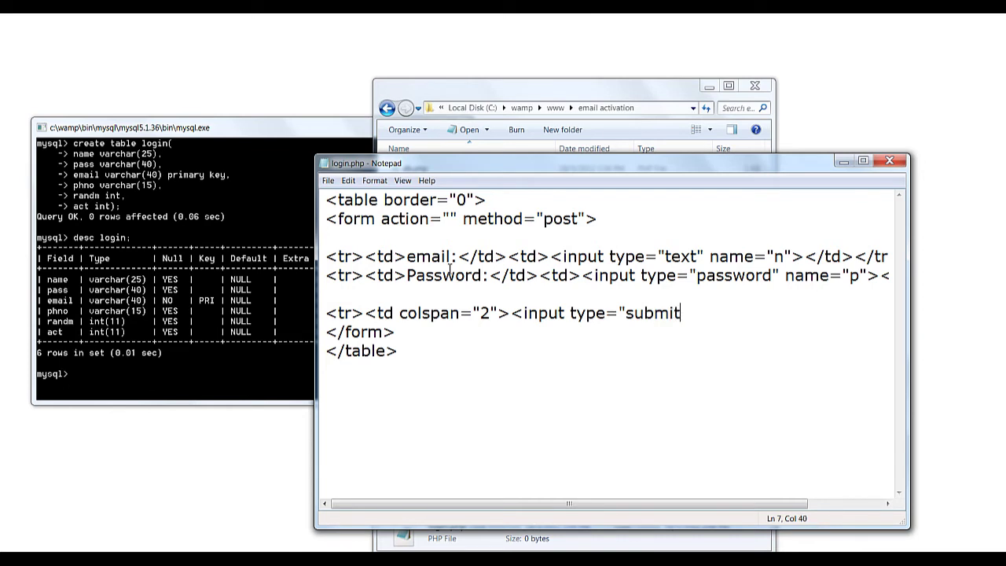
type("\"\"")
type("Lov")
key("BackSpace")
type("in")
key("Left")
type("gin\"")
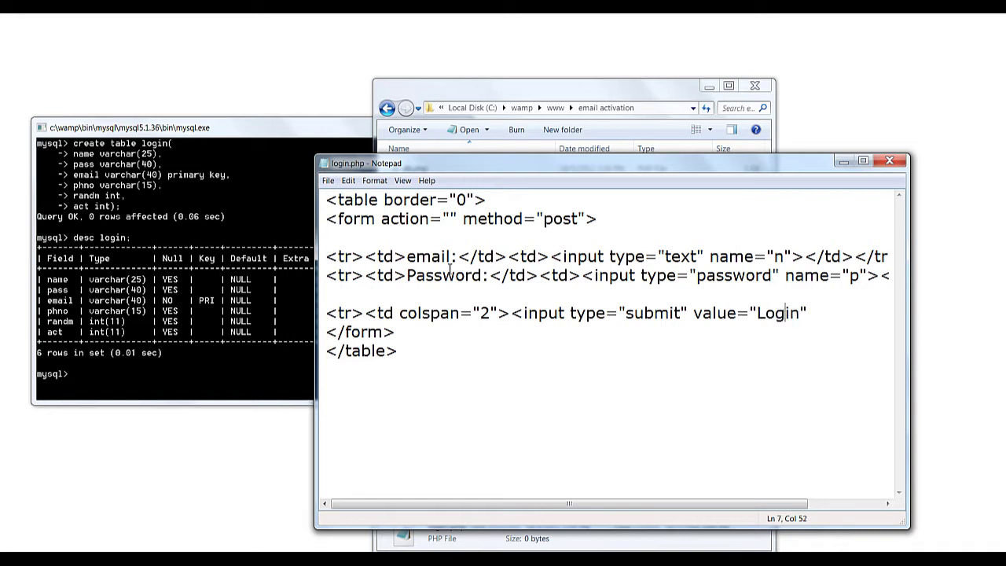
type("></")
type("td>,")
type("/tr>")
key("Left")
key("Left")
key("Left")
key("Left")
key("shift+Left")
type("<")
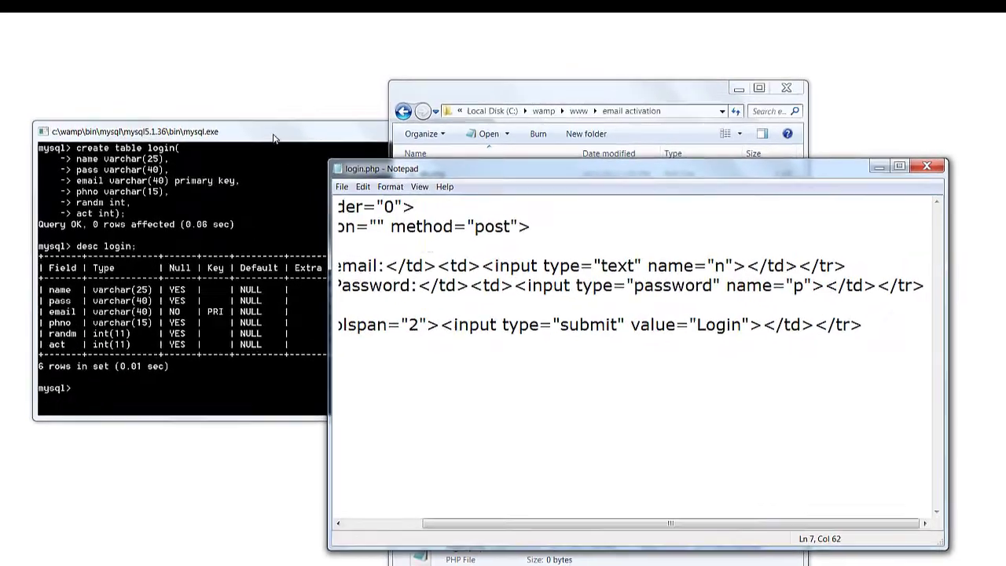
Step: Save login.php, then go back to the index page in Chrome and open the Login page
left_click(403, 213)
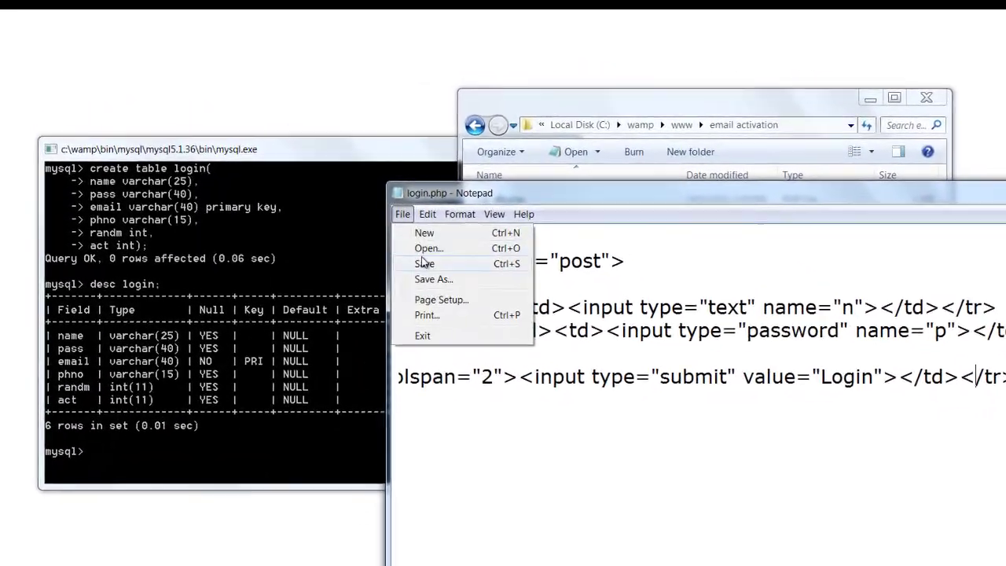
left_click(424, 263)
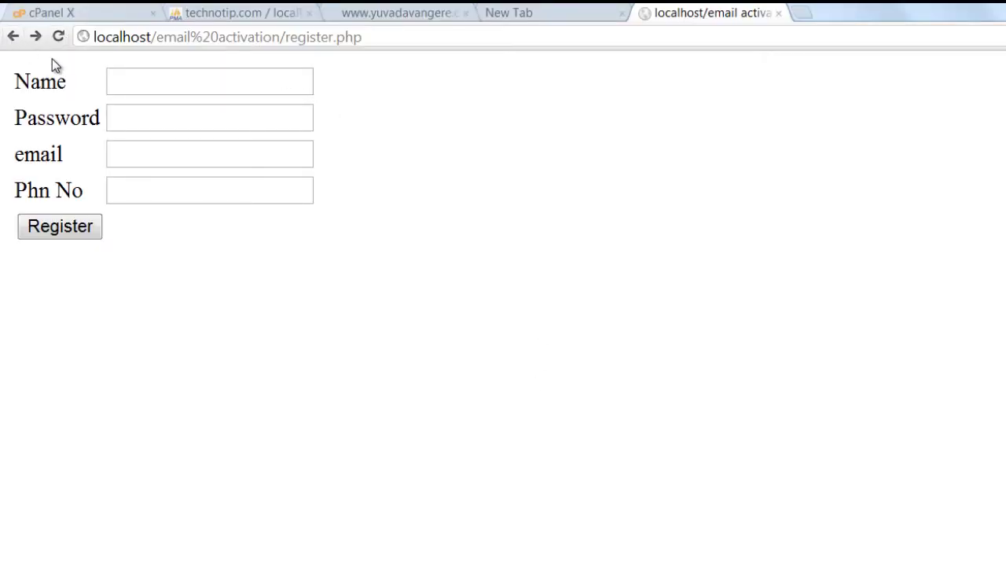
left_click(13, 36)
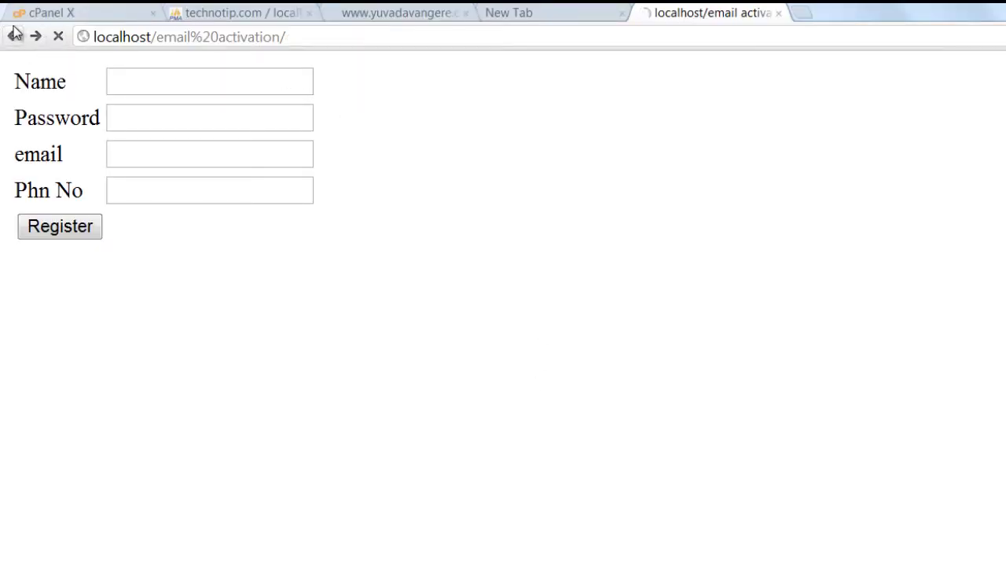
left_click(45, 104)
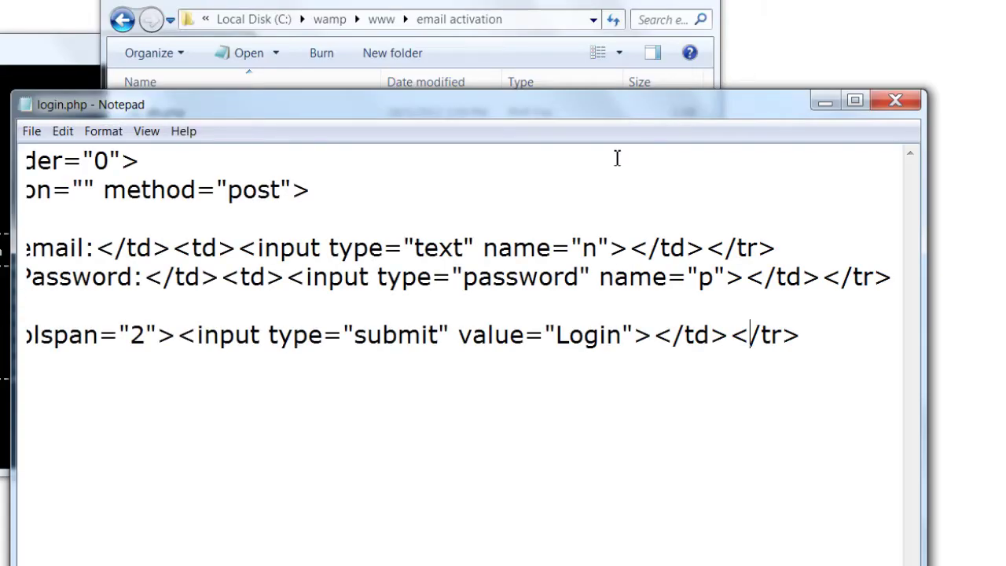
scroll(577, 179, "left", 3)
Step: Set the login form's action attribute to log.php
left_click(223, 188)
type("log.php")
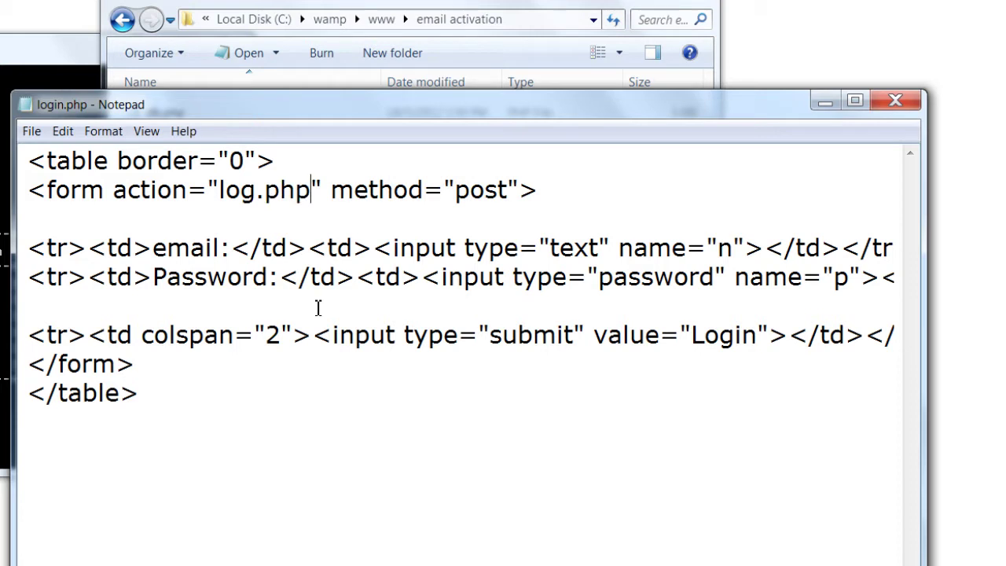
Step: Add a new text document named log.php to the email activation folder and open it in Notepad
left_click(474, 10)
left_click(228, 236)
right_click(218, 215)
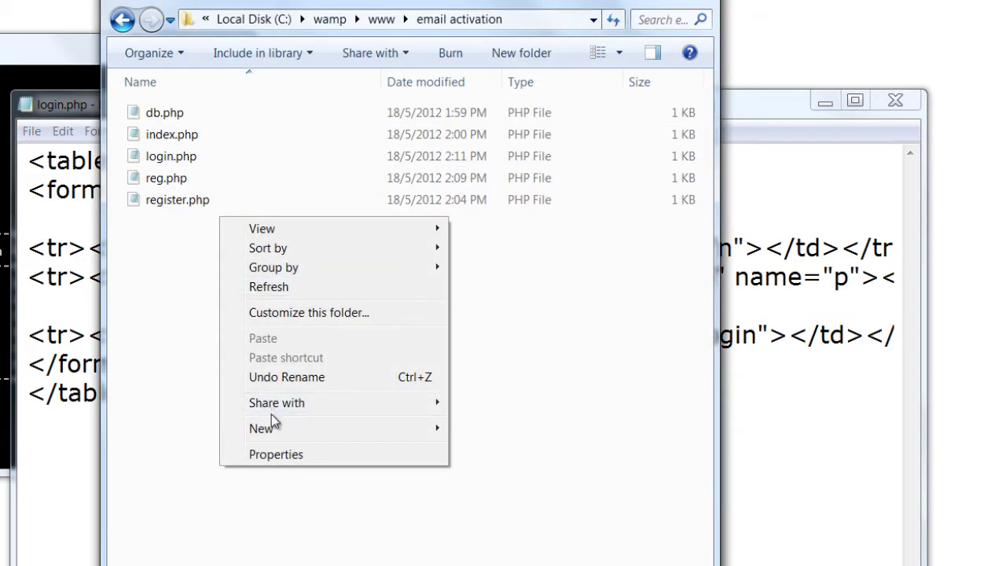
mouse_move(261, 429)
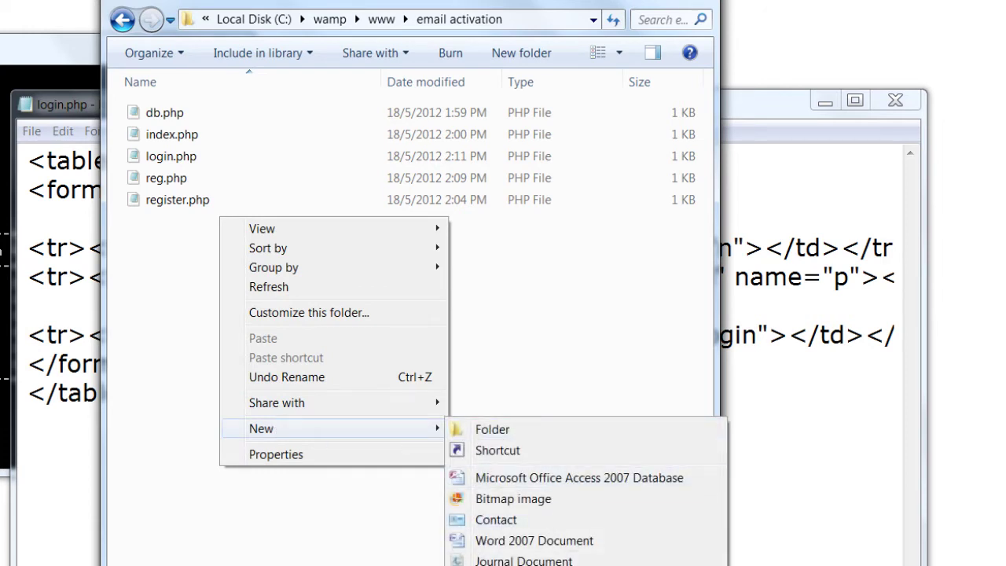
type("log.txt")
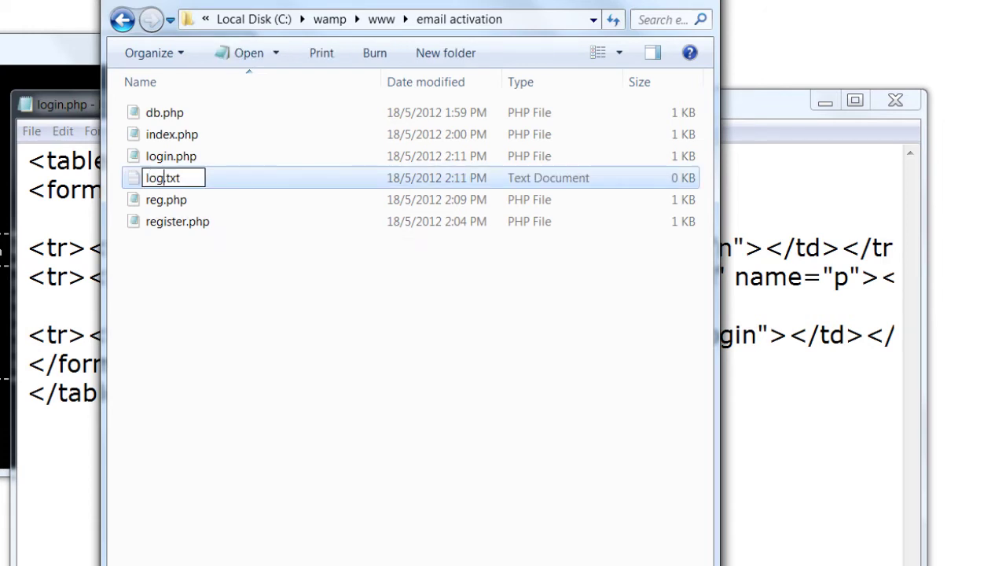
key("shift+End")
type("php")
key("Return")
key("Return")
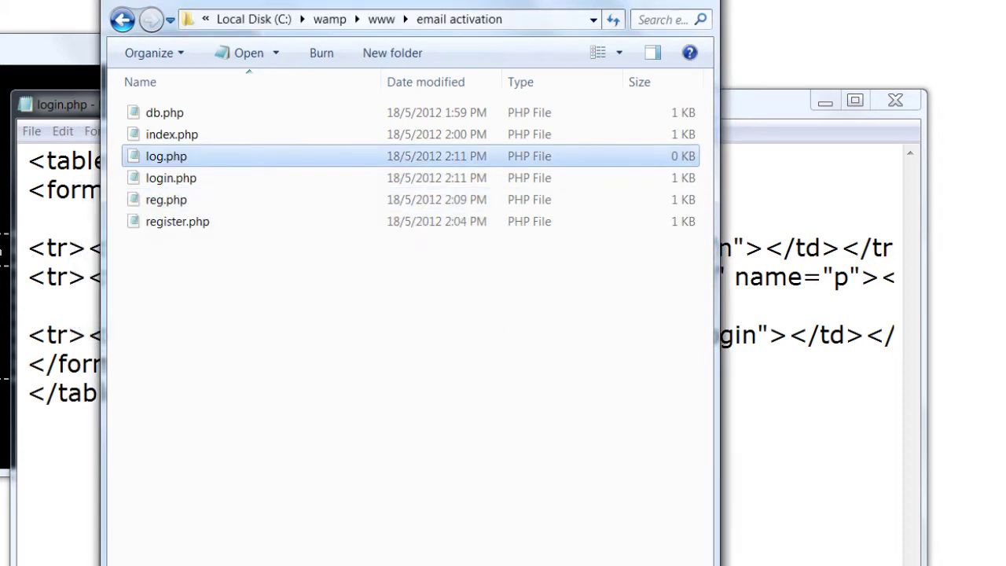
double_click(165, 177)
Step: Arrange the windows and check login.php's field names, n for email and p for password
left_click(659, 540)
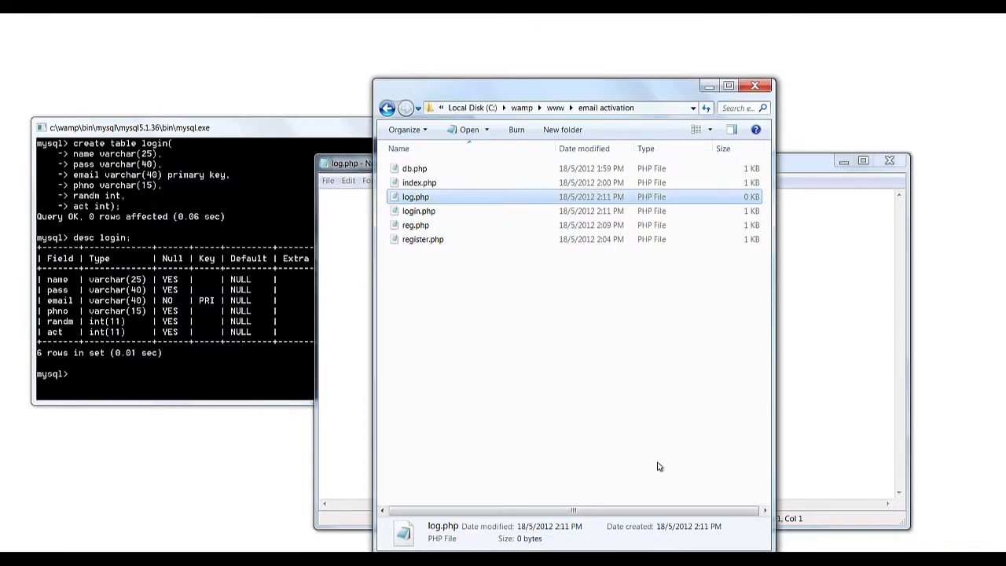
left_click(706, 88)
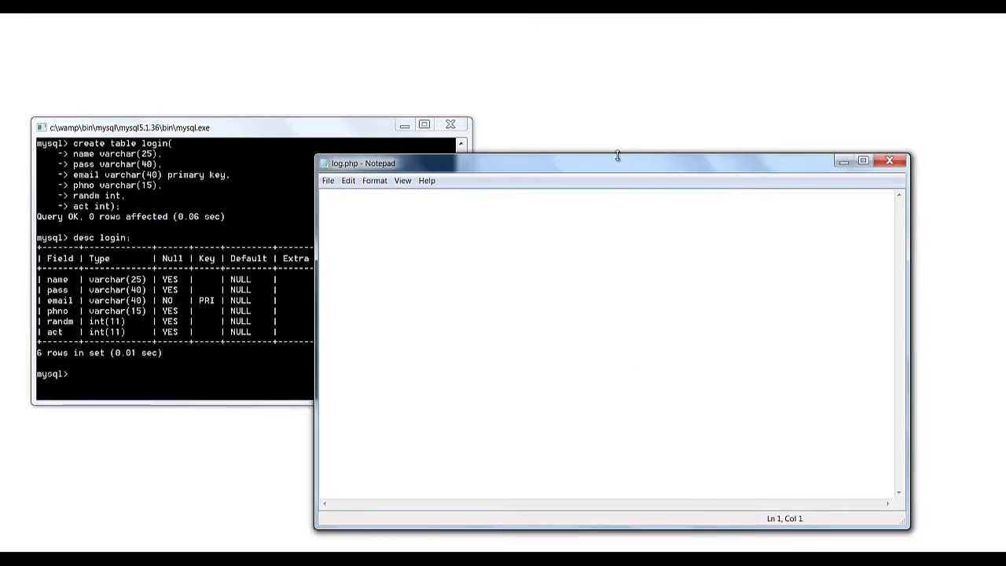
left_click_drag(617, 162, 621, 196)
left_click(620, 171)
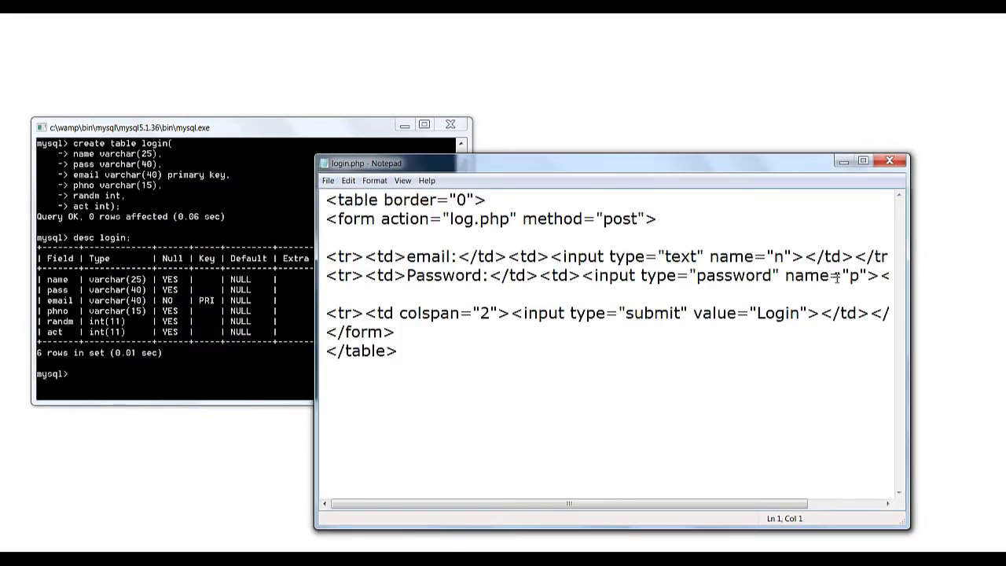
left_click(790, 258)
left_click(848, 275)
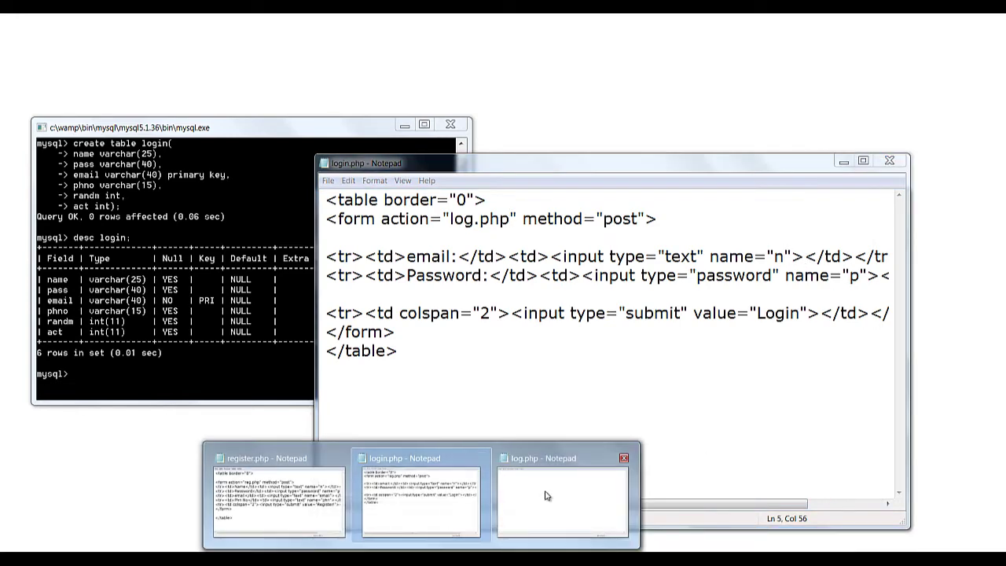
left_click(545, 489)
type("<?phpincludeonce() ?>''")
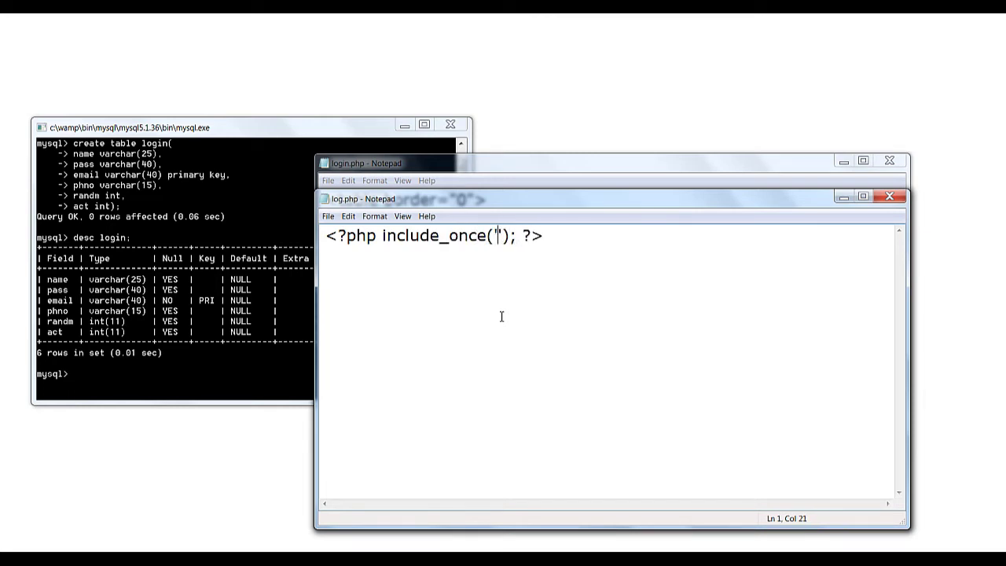
type("db.php")
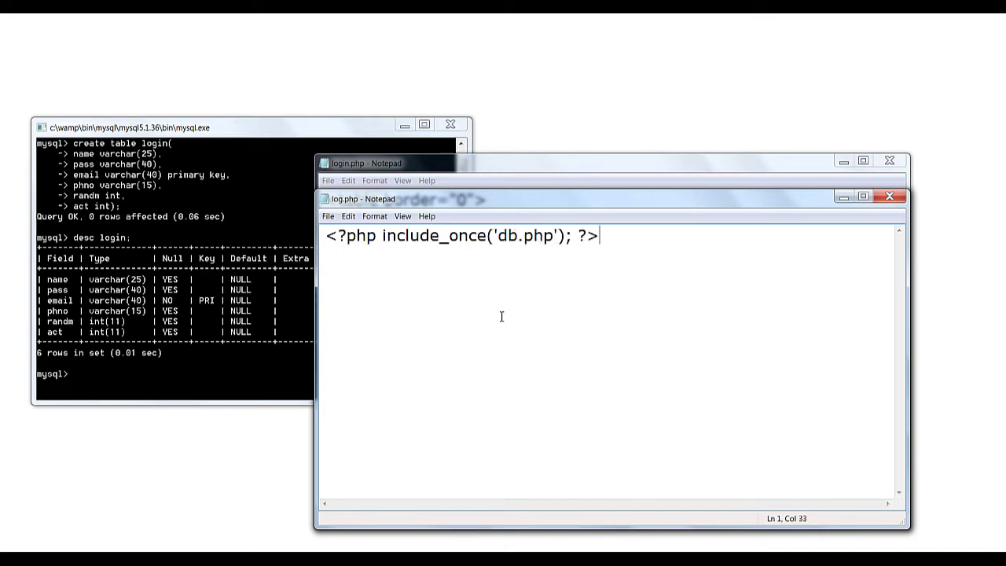
type("<?php")
Step: Add include_once('db.php') and a $email line reading the posted n field
key("Return")
key("Return")
type("?>")
key("Up")
key("Up")
key("Return")
type("$")
type("n =")
key("BackSpace")
key("BackSpace")
key("BackSpace")
key("BackSpace")
type("$email = $_POST[]")
key("Left")
type("''")
Step: Duplicate the email line into a $pass line that md5-hashes the posted p field
key("End")
key("shift+Home")
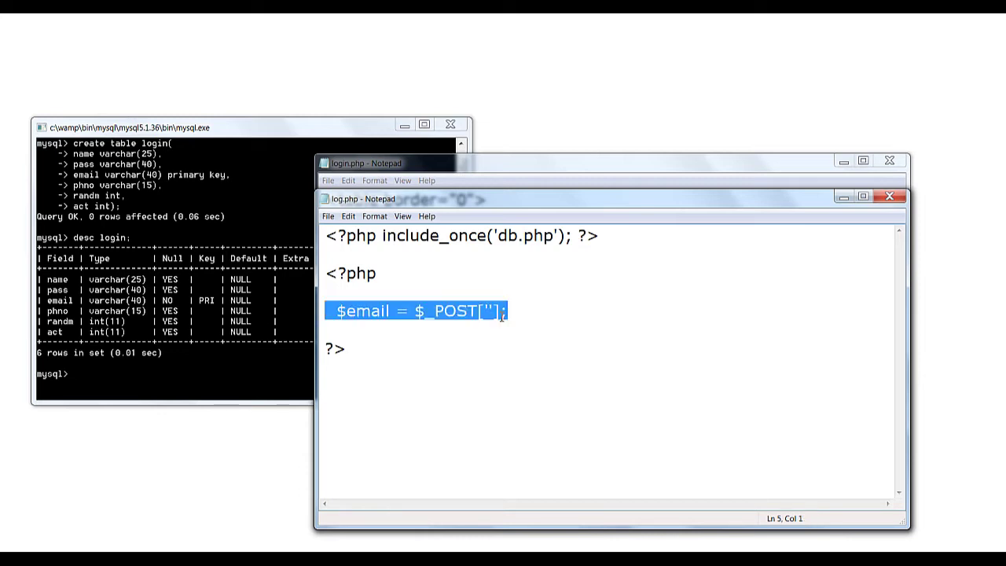
key("ctrl+c")
key("End")
key("Return")
key("ctrl+v")
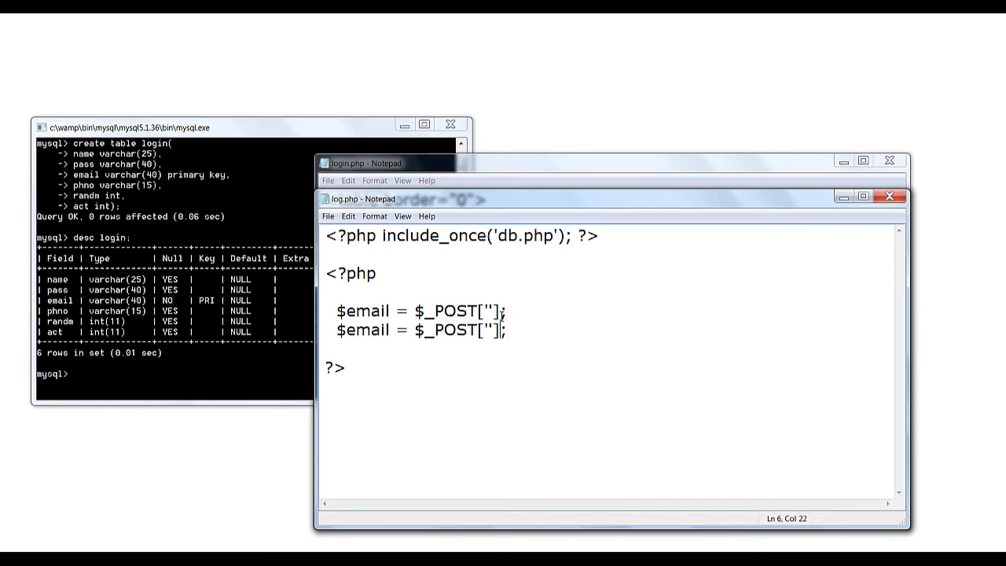
key("Left")
key("ctrl+Left")
key("Left")
key("ctrl+Left")
key("shift+Left")
key("shift+Left")
key("shift+Left")
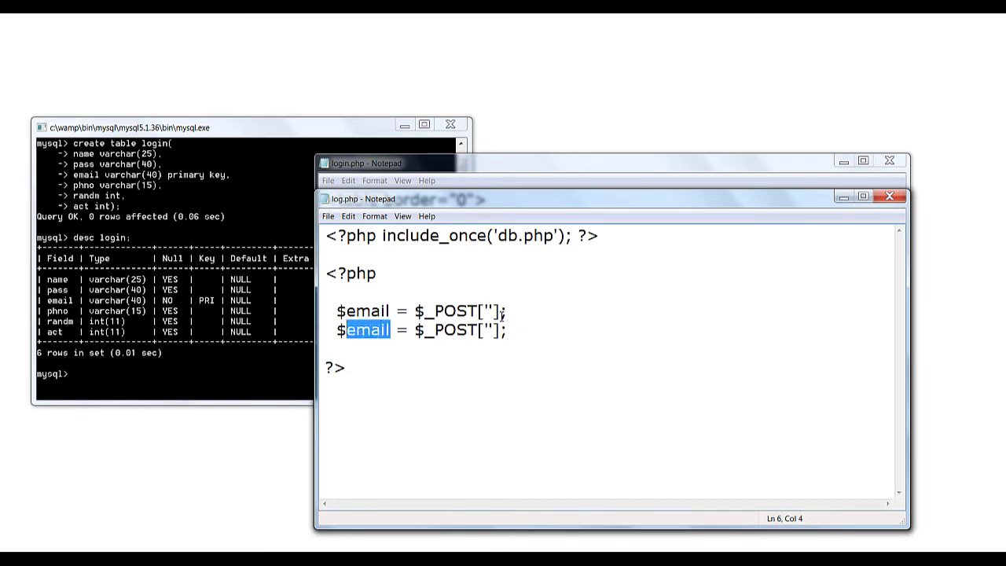
type("pass")
key("Right")
key("Right")
key("Right")
type("p")
key("Up")
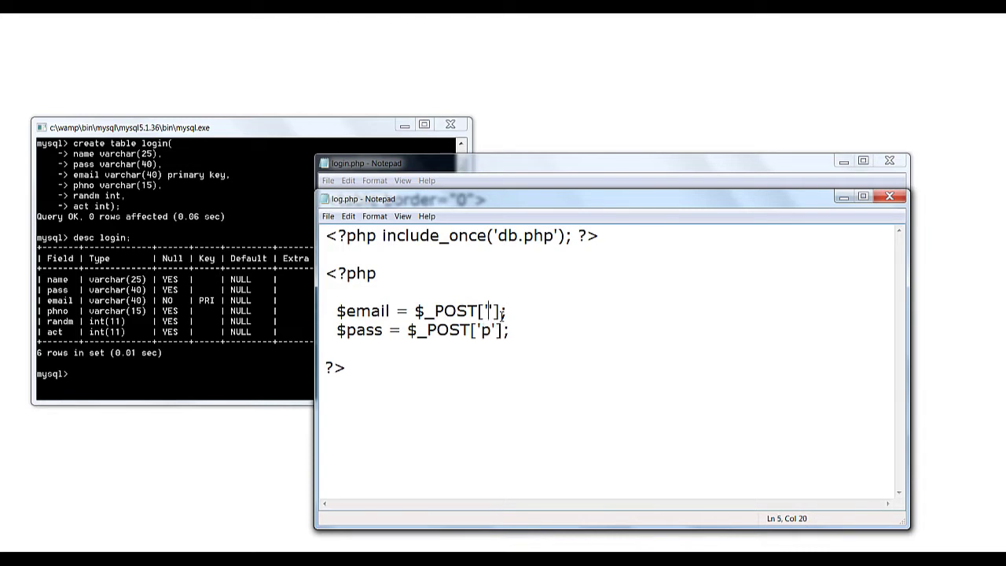
type("n")
Step: Write the $sql query SELECT count(*) FROM login with the posted password value
mouse_move(529, 203)
left_mouse_down()
mouse_move(552, 289)
mouse_move(473, 87)
left_mouse_up()
key("End")
left_click(475, 228)
key("Return")
key("Return")
key("Return")
key("Up")
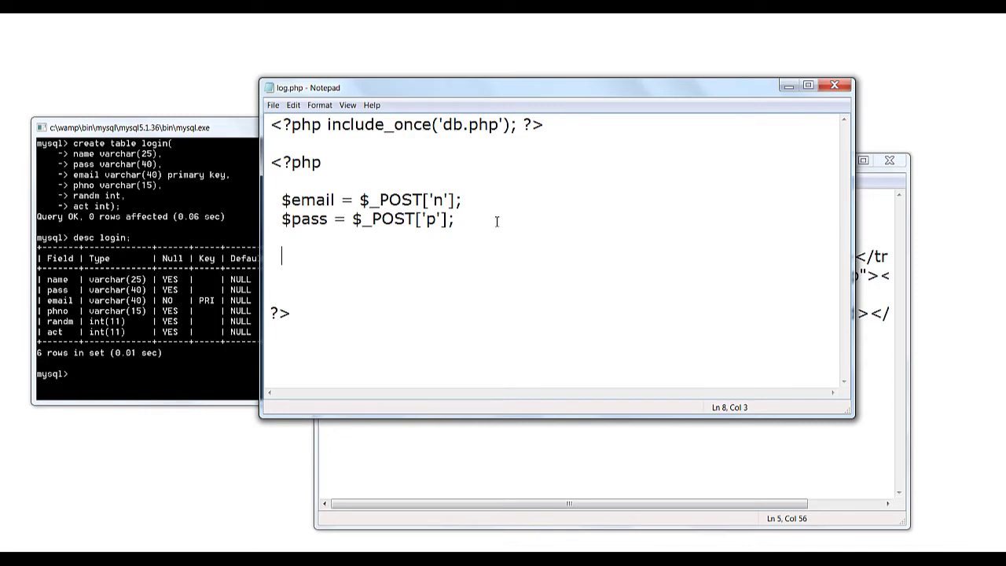
type("$")
type("sql = ")
type("\"\";")
type("SELECTT")
key("BackSpace")
type("*")
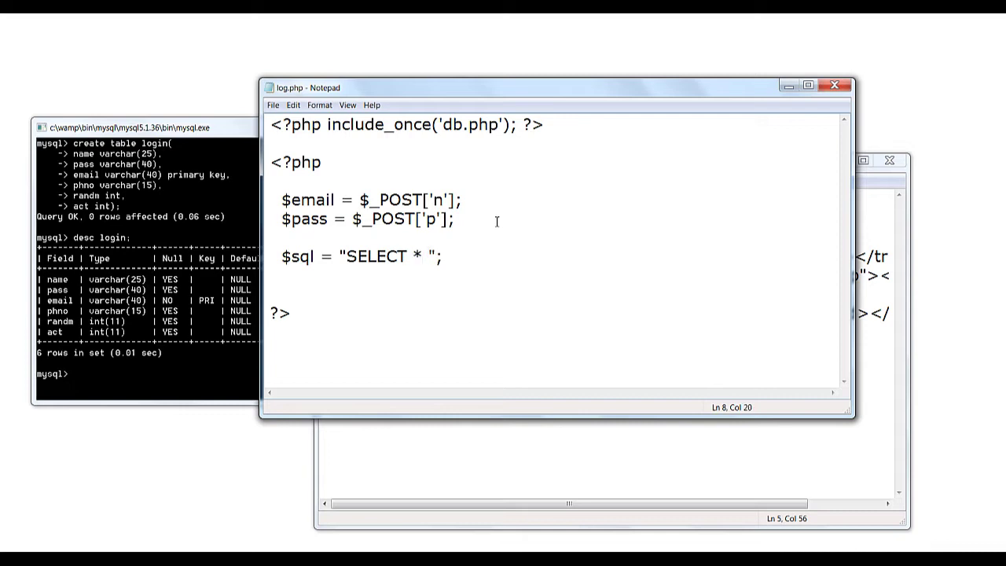
key("BackSpace")
key("BackSpace")
type("count()")
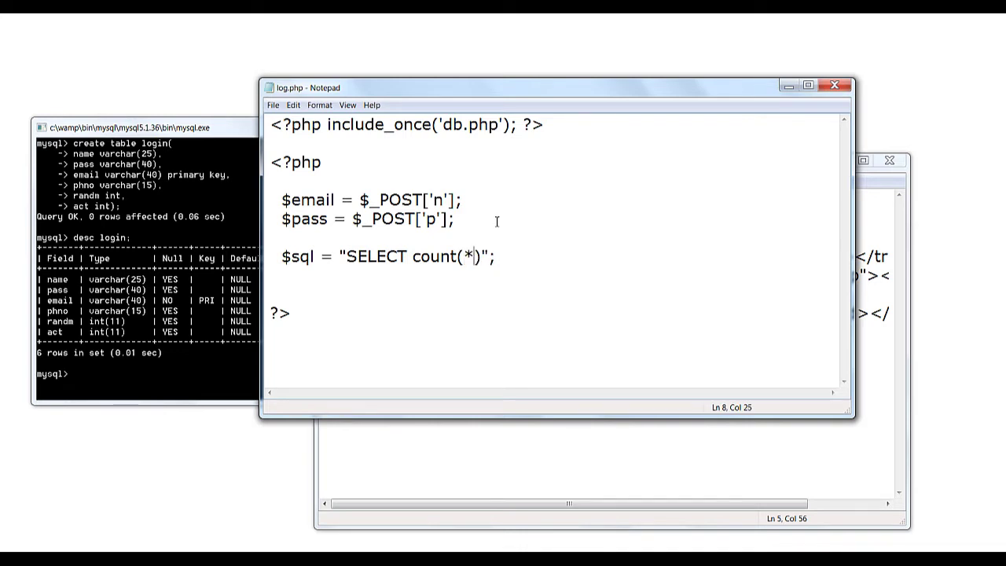
key("Right")
type("FROM")
type(" logi")
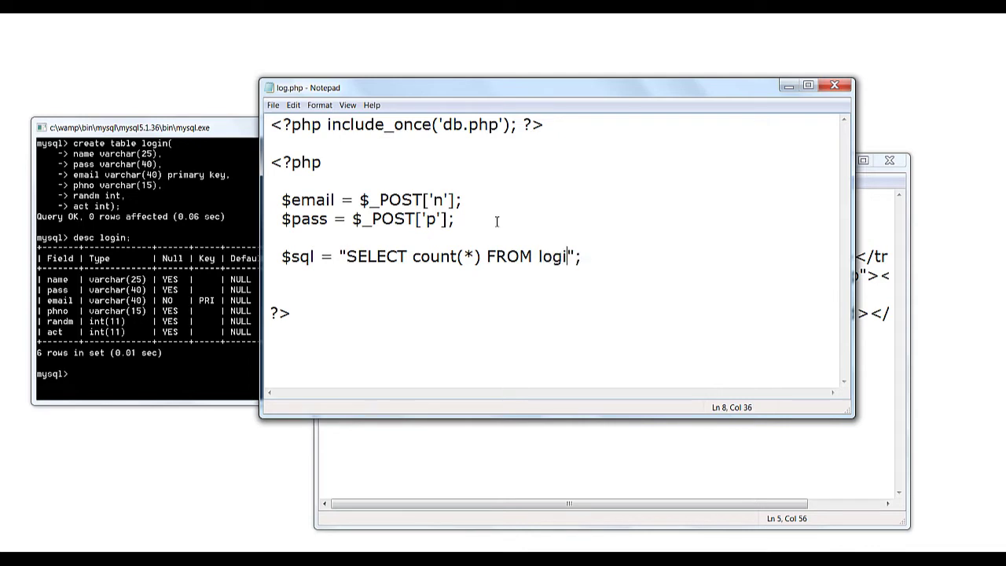
type("n WHERE")
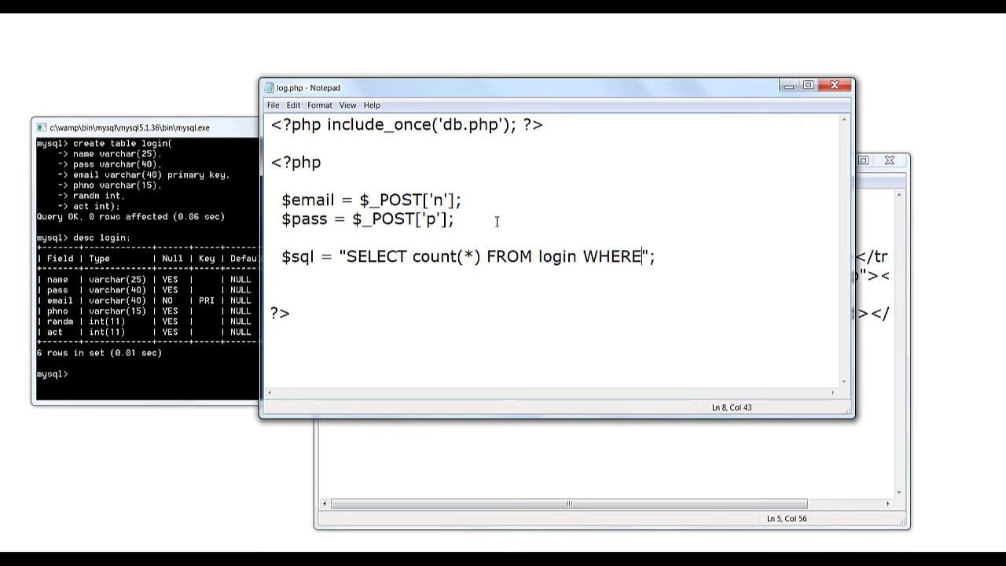
left_click(352, 219)
type("md5(")
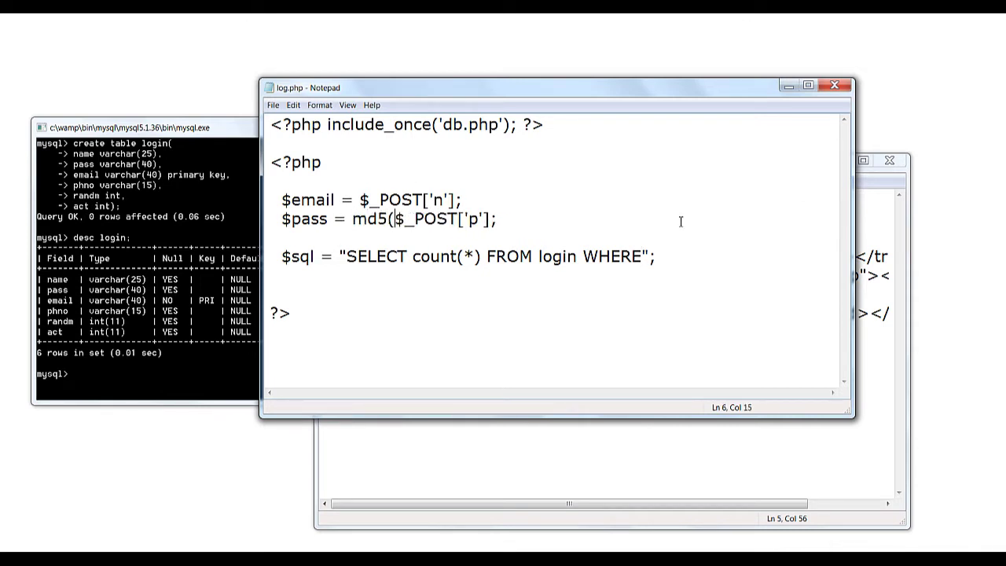
key("Right")
key("Right")
key("Right")
key("Right")
key("Right")
type(")")
Step: Fix the WHERE clause to match quoted email and pass values, leaving a line for running it
left_click(646, 256)
type("name")
type("='' n")
key("BackSpace")
type("and ")
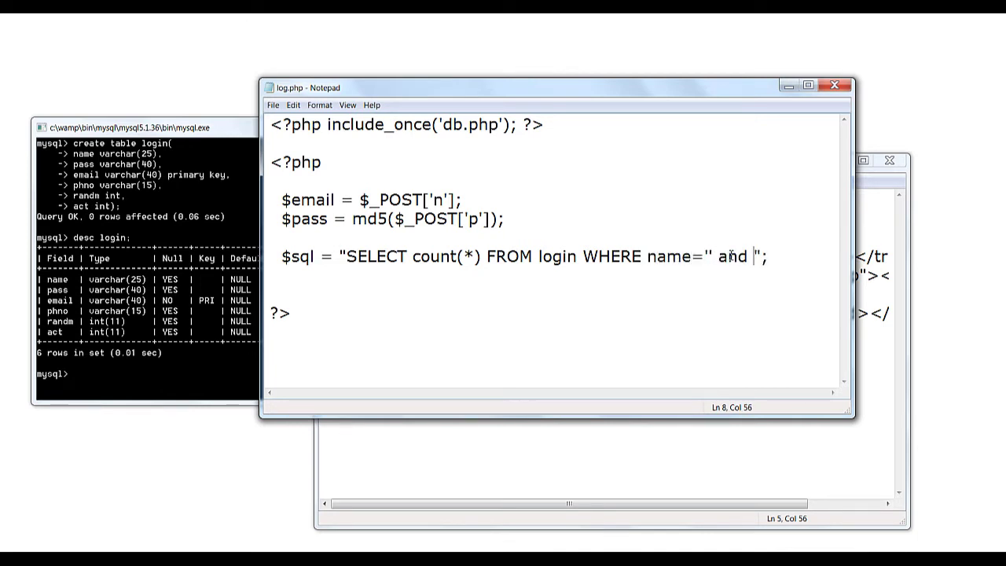
type("pass=''")
key("Left")
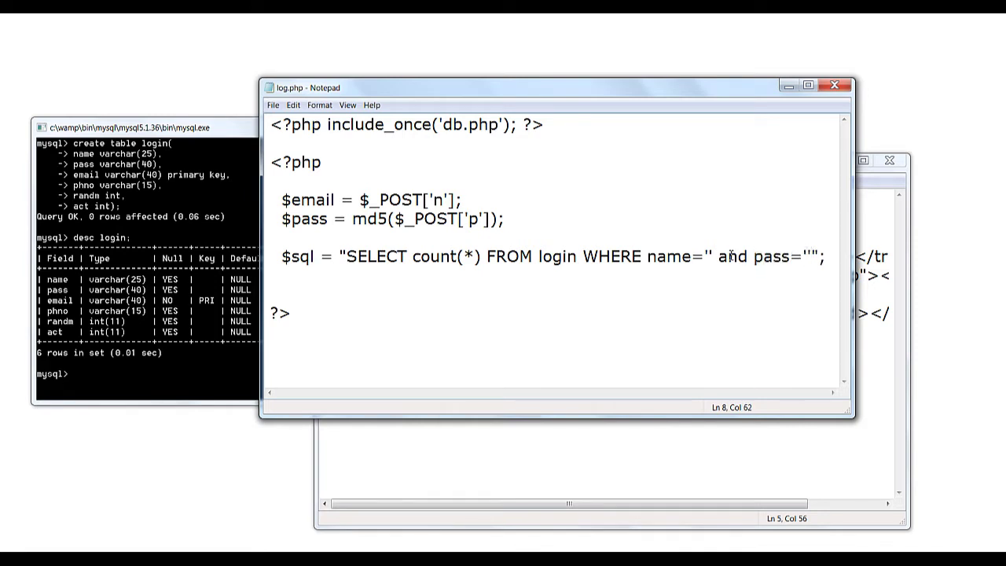
type("$pass")
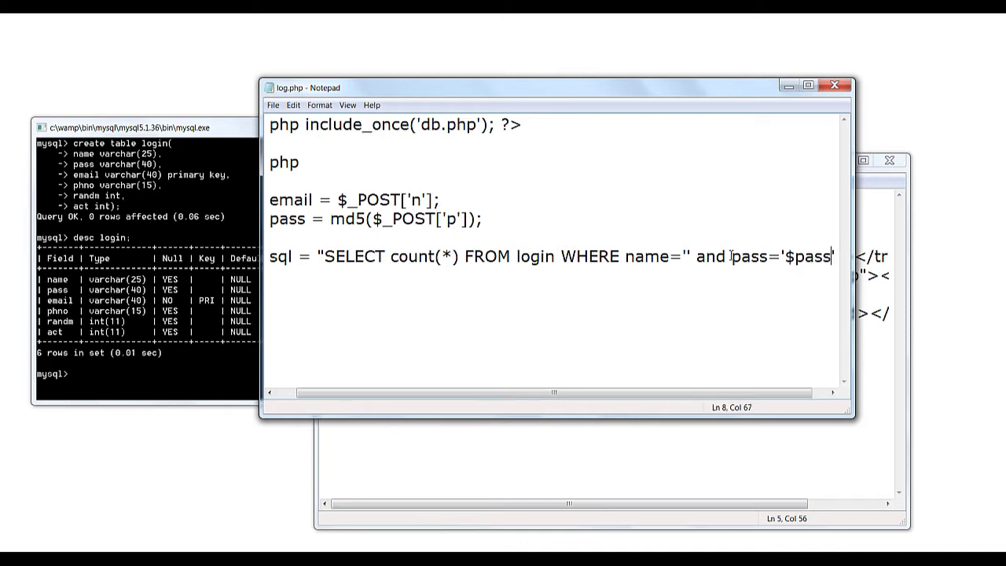
key("ctrl+Left")
key("ctrl+Left")
key("ctrl+Left")
key("Left")
key("Left")
key("Right")
key("Right")
key("Left")
key("shift+Left")
key("shift+Left")
key("shift+Left")
key("shift+Left")
key("shift+Left")
type("email")
key("Right")
key("Right")
type("$email")
key("Right")
key("End")
key("Home")
key("Down")
key("Down")
type("$res ")
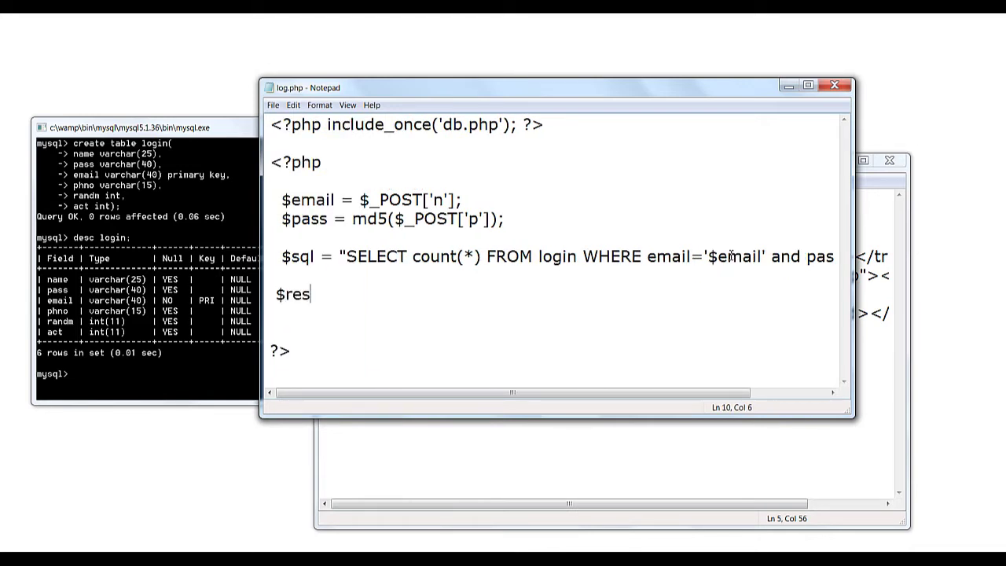
type("= ")
type("mysql_")
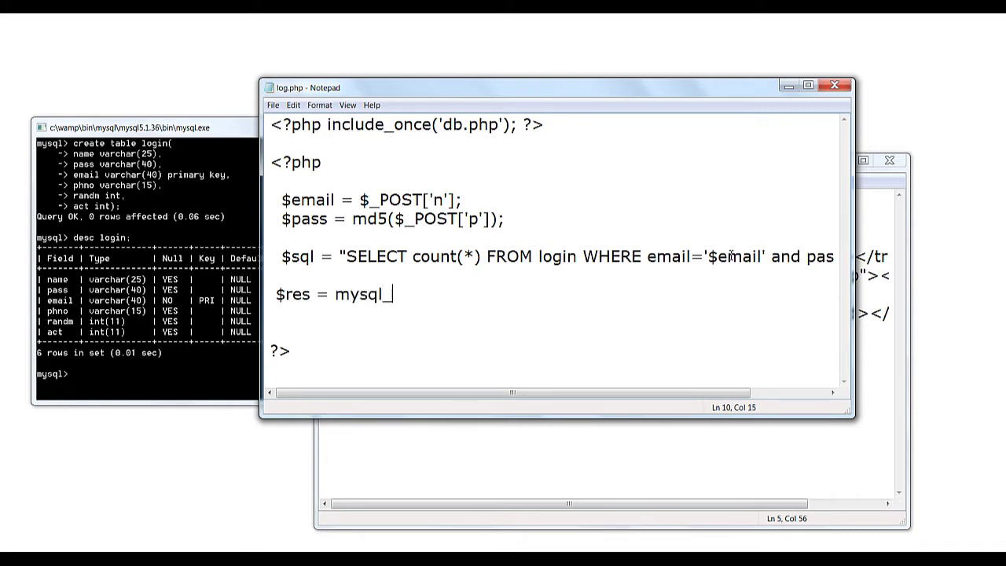
type("query();")
Step: Run the query, fetch the result row, and add if($row[0] > 0) with empty braces
key("Left")
key("Left")
type("$sql")
key("End")
key("Return")
type("$row = ")
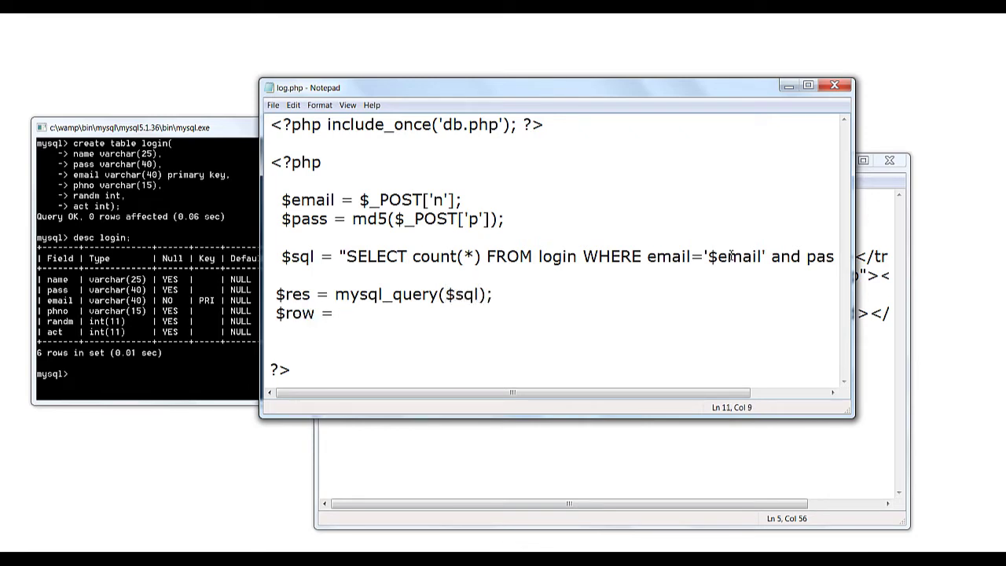
type("msql_fetch_array()")
key("Left")
key("Left")
type("$res")
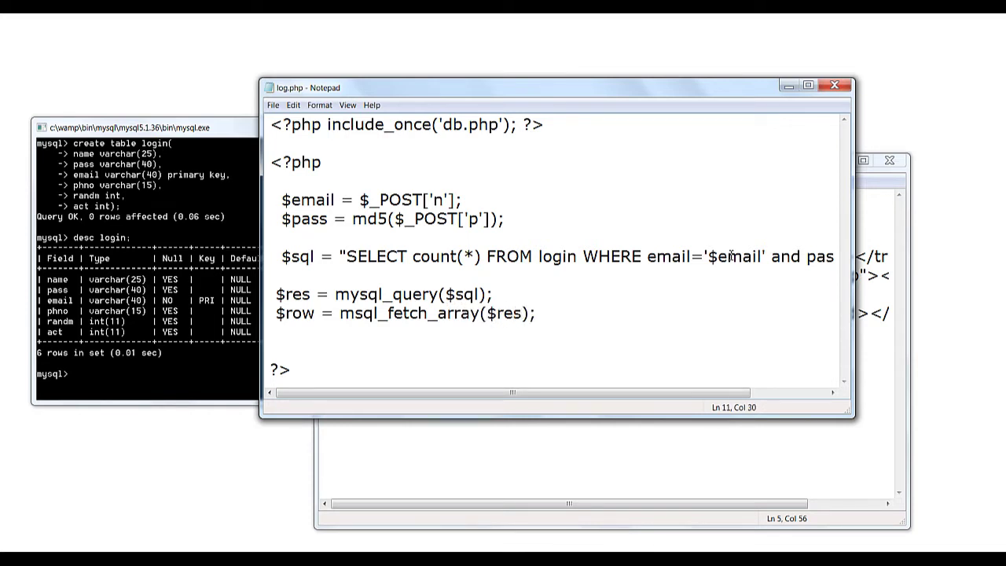
key("End")
key("Return")
key("Return")
type("if(")
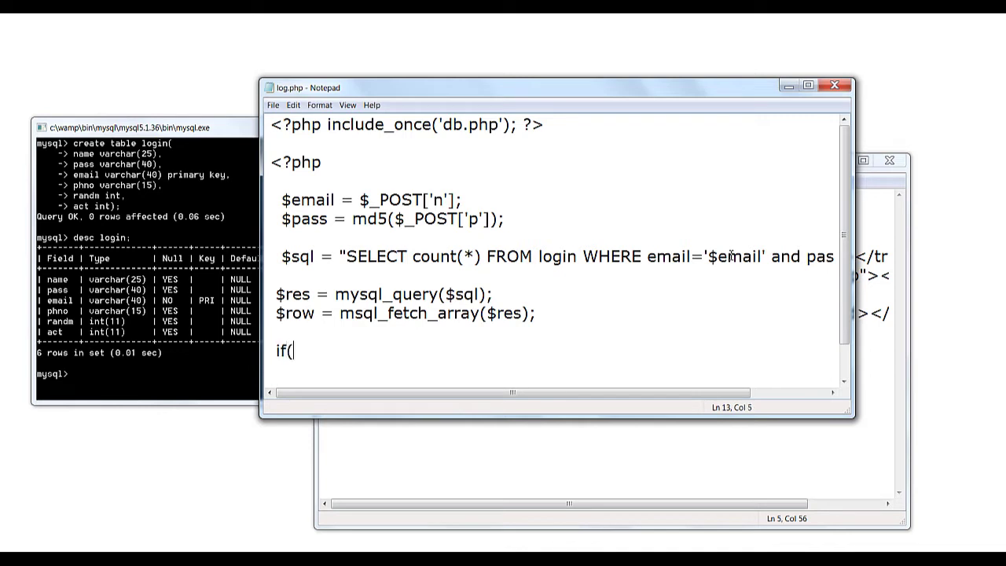
type(")")
key("Left")
type("$row[0] ")
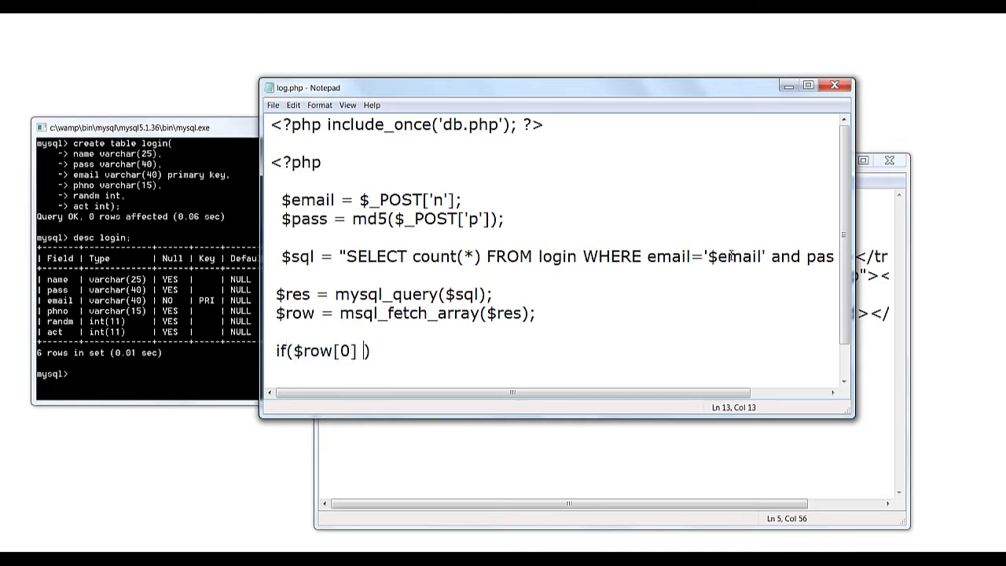
type("> 0")
key("Return")
type("{")
key("Return")
key("Return")
type("}")
Step: Inside the if block, echo "Login Successful<br />" and add an indented $sql = "" line
key("Up")
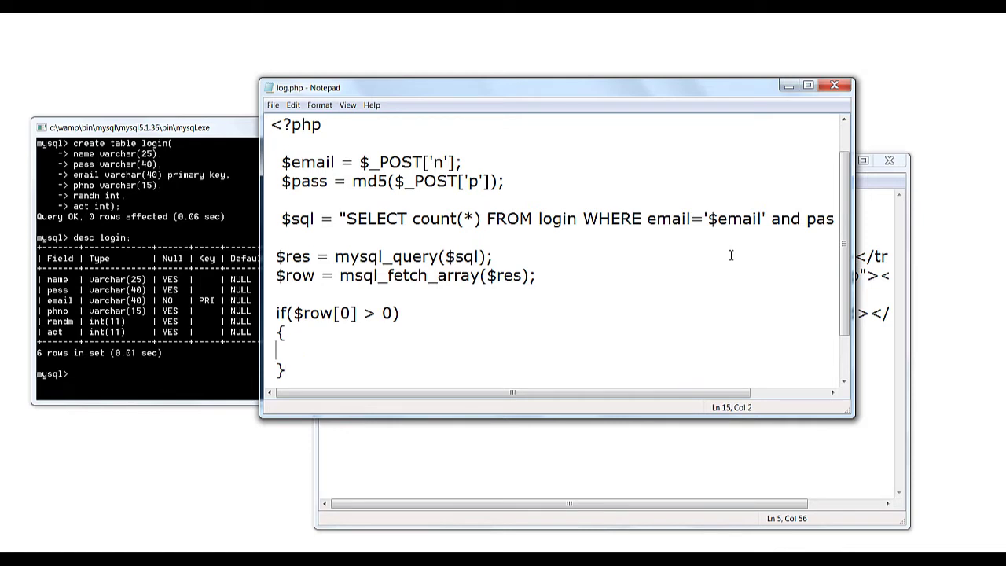
type("echo \"Lo")
key("BackSpace")
type("gin Success")
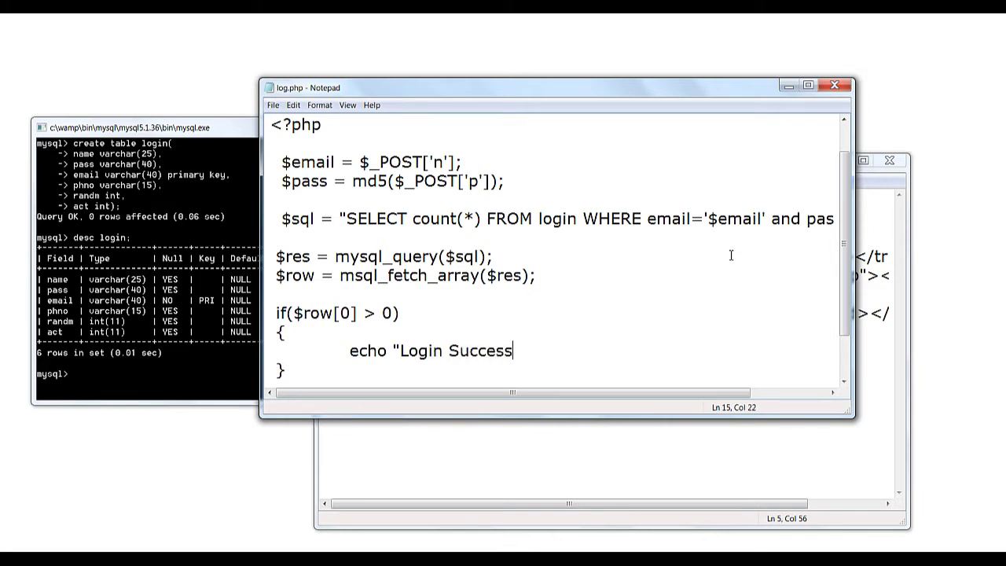
type("ful")
type("<br />\"")
type(";")
key("Return")
key("Return")
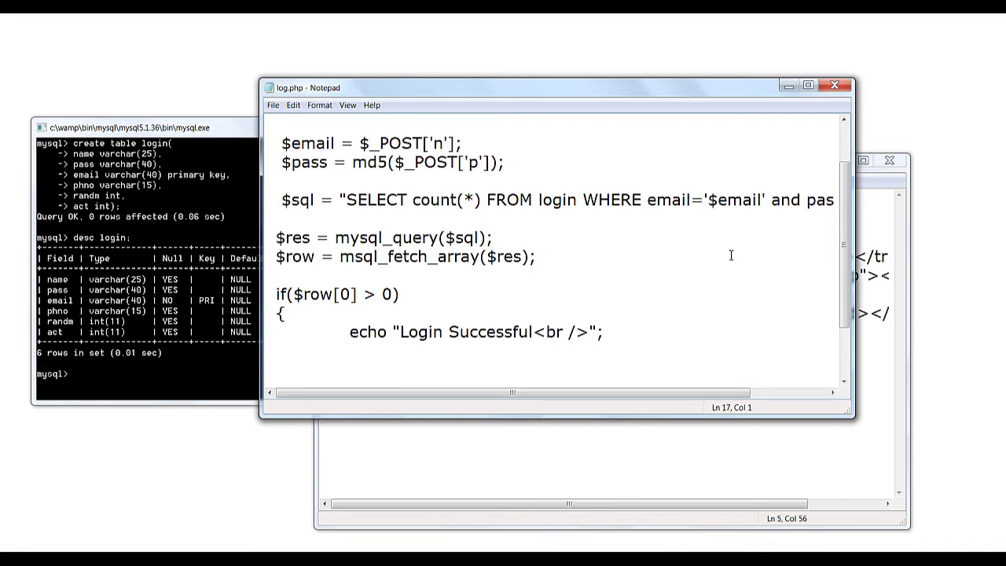
key("Tab")
key("Tab")
type("$sql = \"\";")
key("Left")
key("Left")
left_click_drag(850, 415, 861, 472)
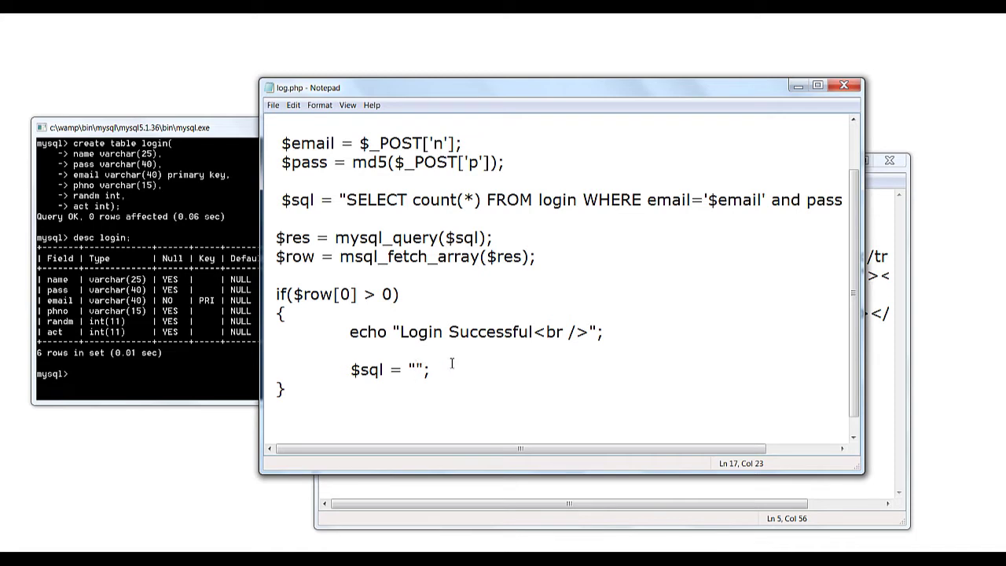
type("SELECT ")
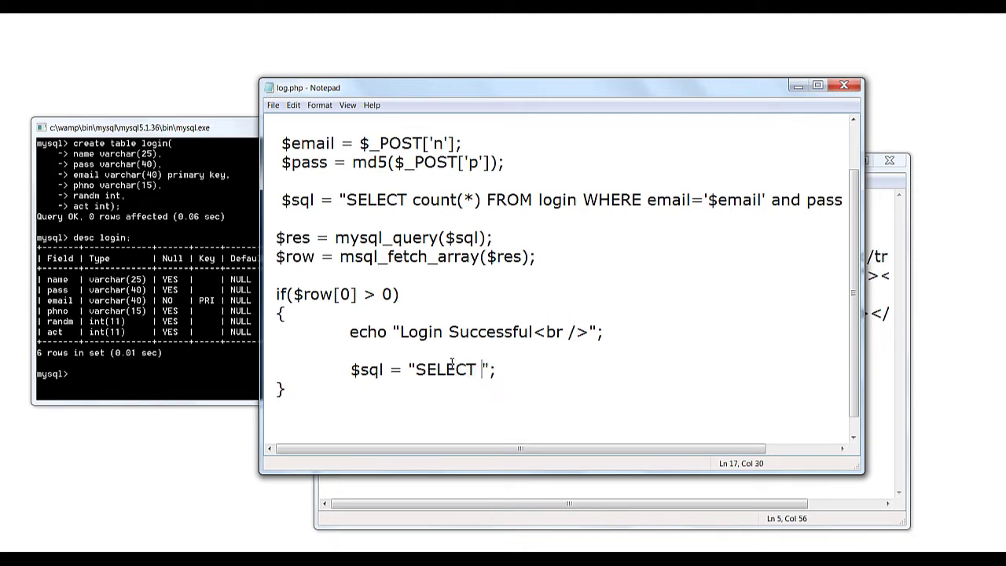
type("act rp")
Step: Write a SELECT act FROM login query for the user and run it
key("BackSpace")
key("BackSpace")
type("fr,")
key("BackSpace")
type("om loi")
key("BackSpace")
type("gin where email")
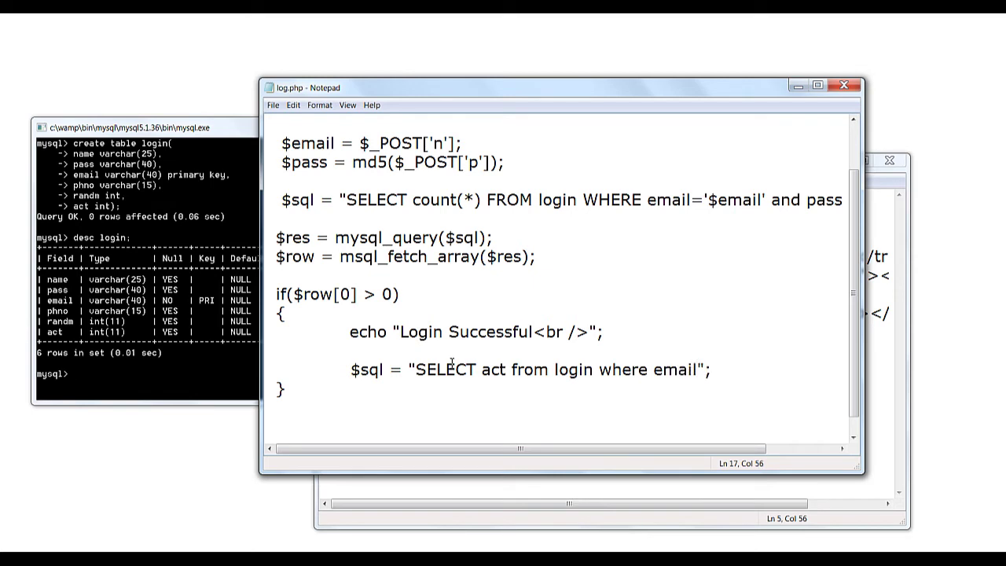
type("=''")
key("Left")
type("$email")
key("End")
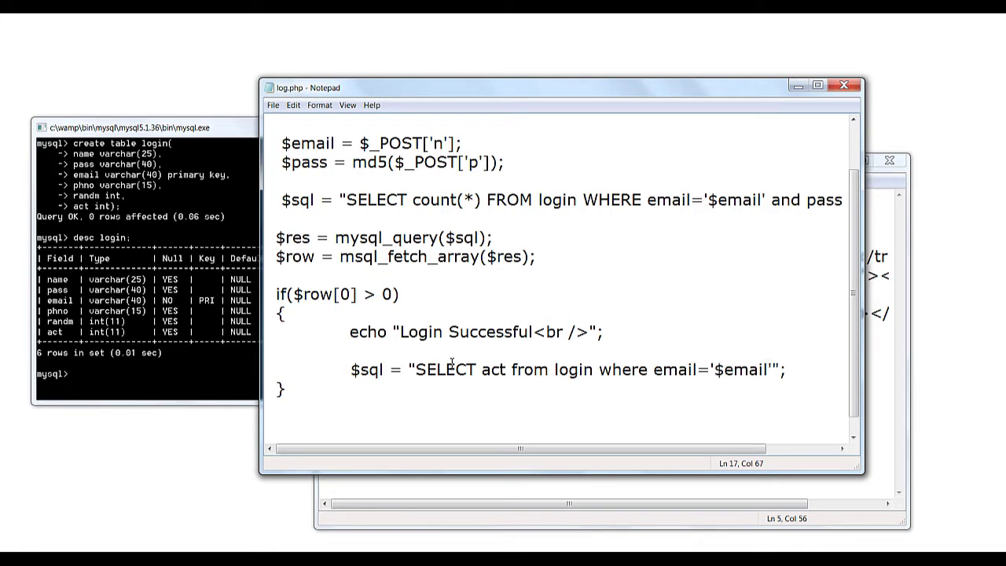
key("Return")
type("$res ")
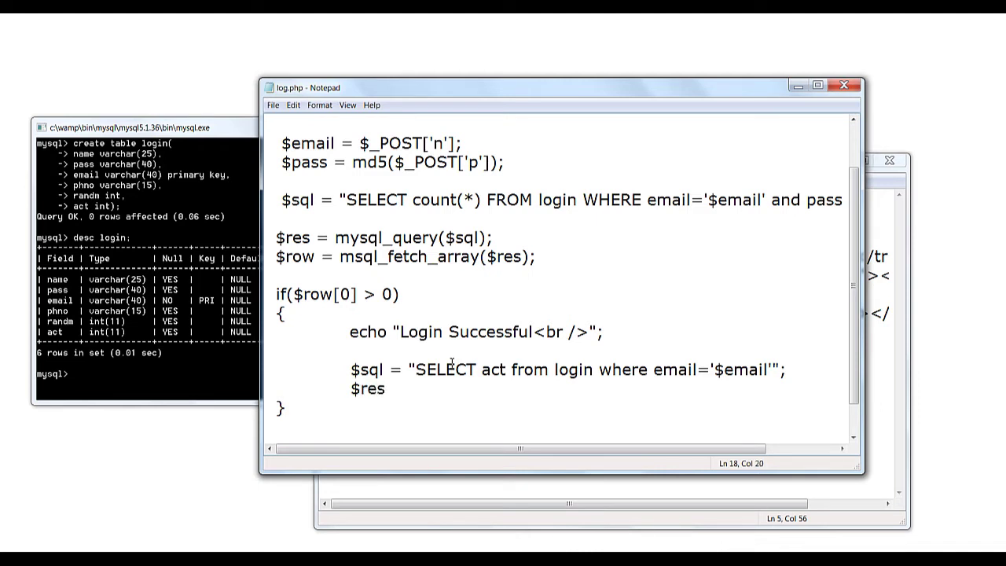
type("= ")
type("M")
key("BackSpace")
type("mysql_")
type("query();")
key("Left")
key("Left")
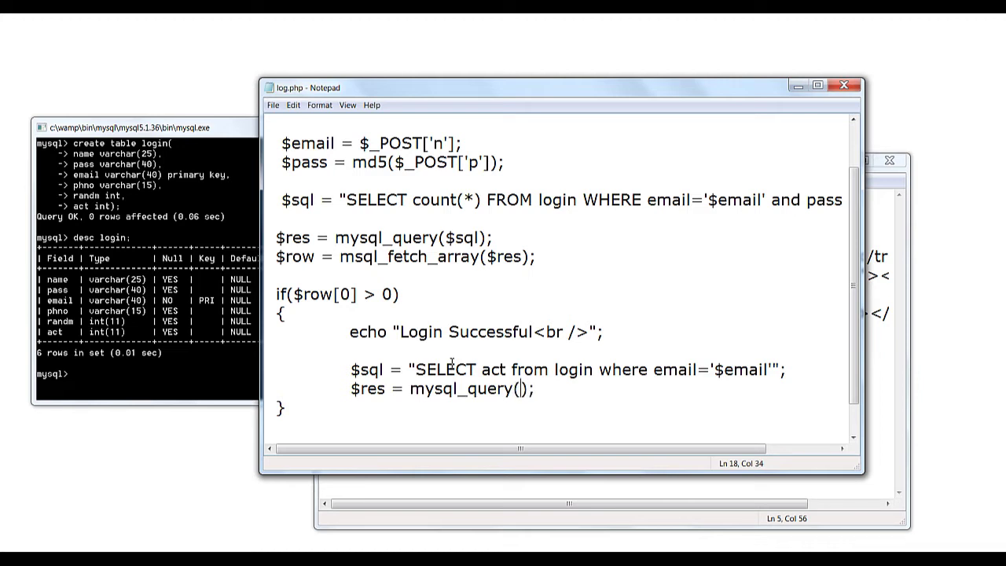
type("$sql")
key("End")
Step: Fetch the act value and echo an activation reminder when it equals 0
key("Return")
key("Return")
key("Tab")
key("Tab")
type("if()")
key("Left")
key("Up")
type("$row= mysql_")
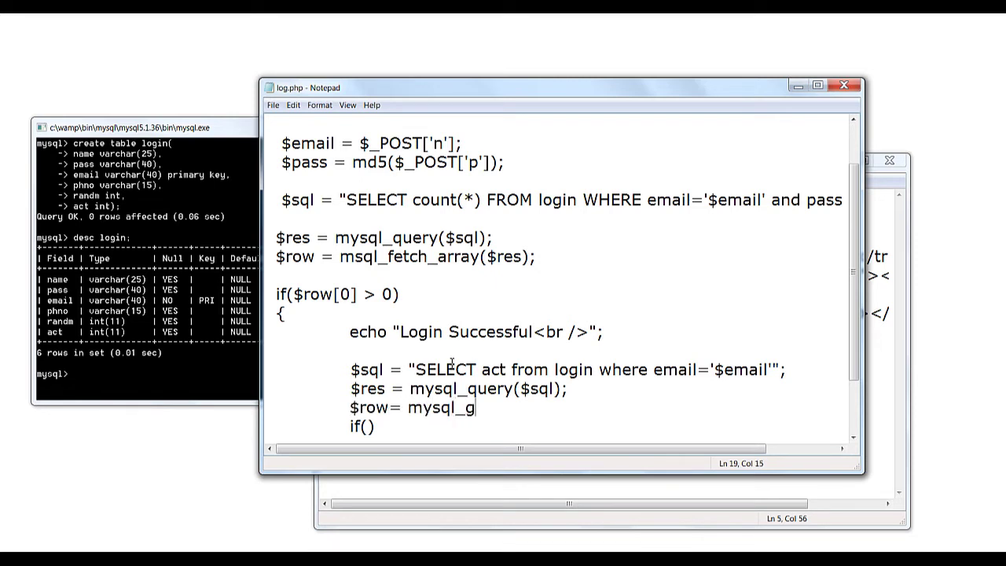
type("fetch_array();")
key("Left")
key("Left")
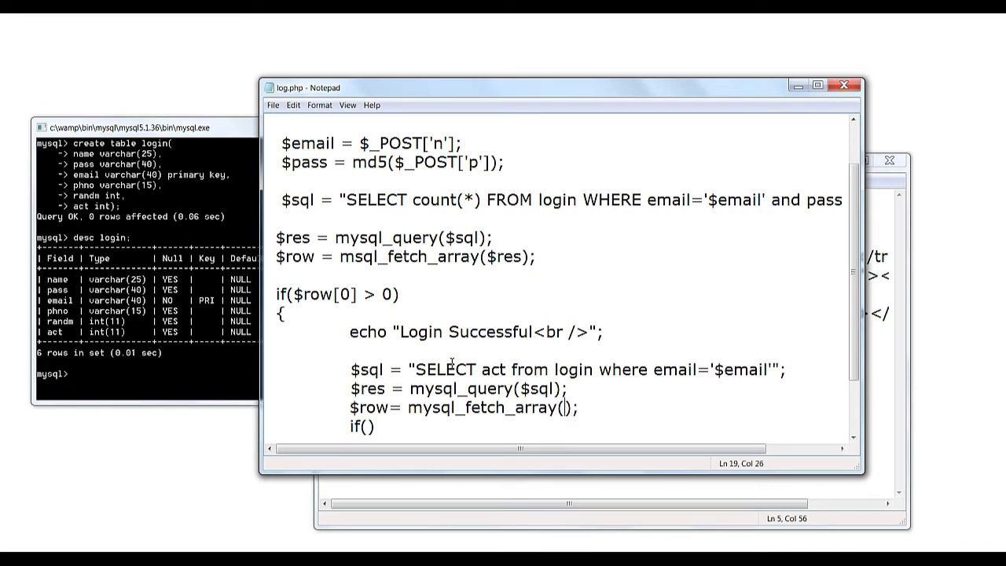
type("$res")
key("Left")
type("$row[0] == ")
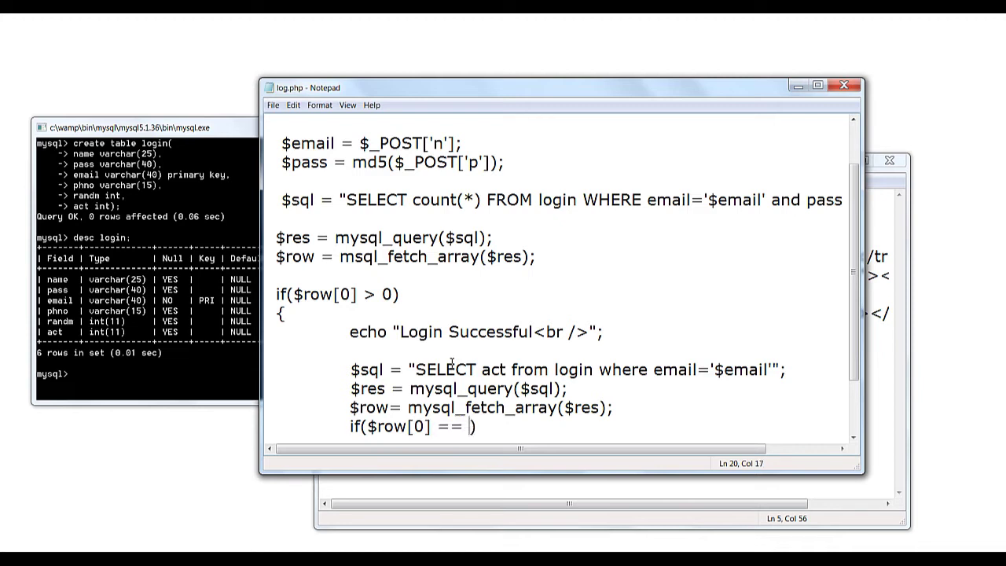
type("0")
key("Return")
key("Tab")
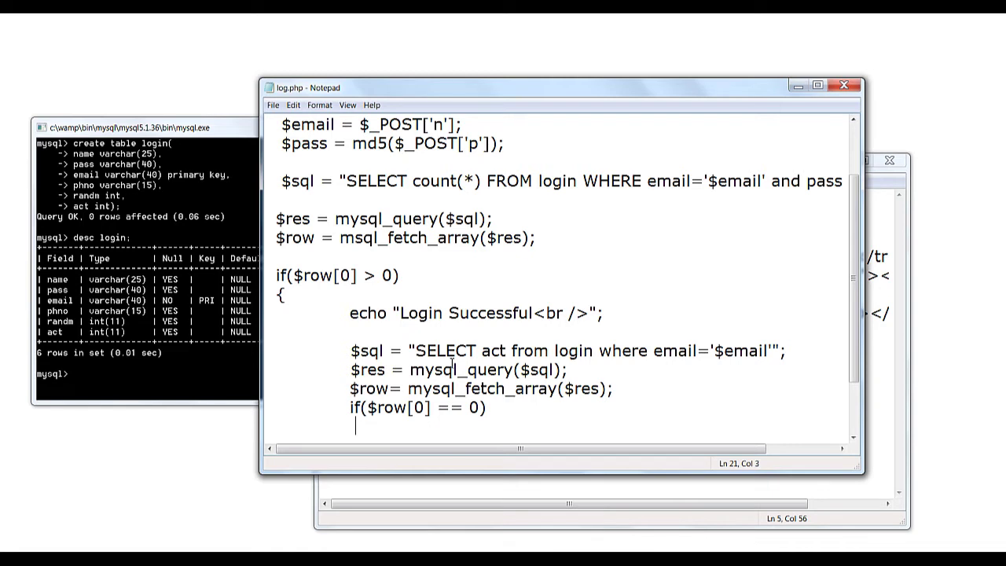
type("echo \"\";")
key("Left")
key("Left")
type("Please ac")
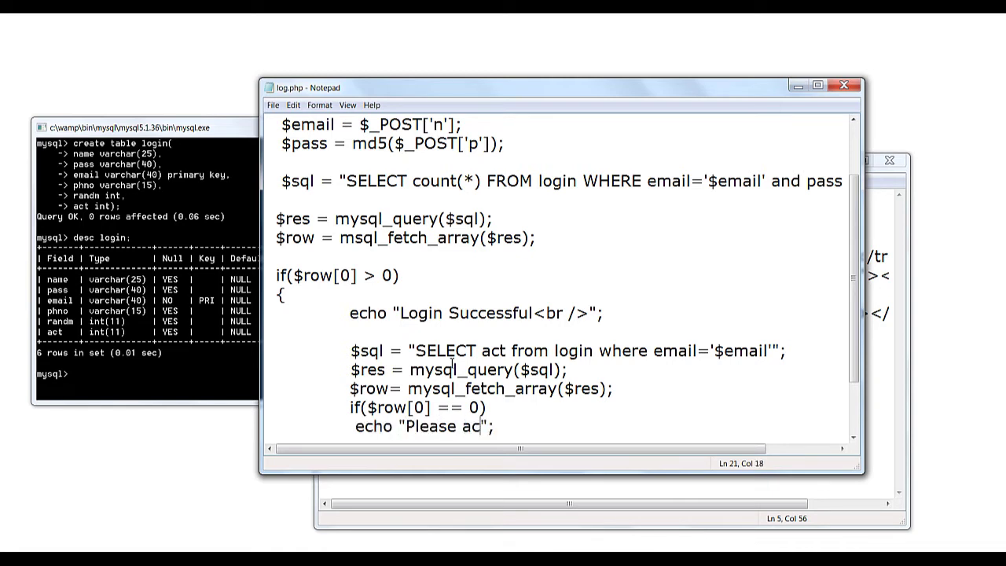
type("tivate your acco")
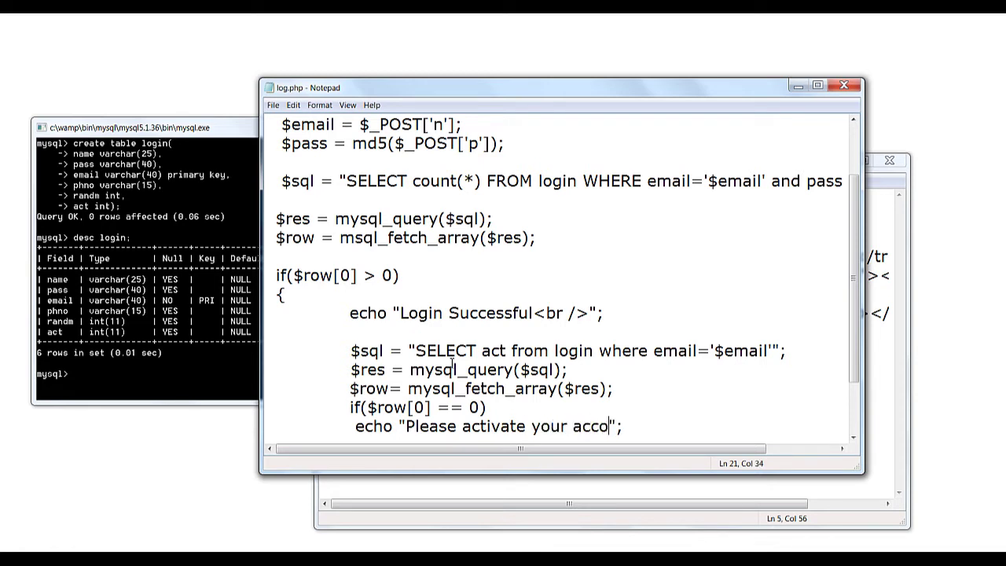
type("unt before proce")
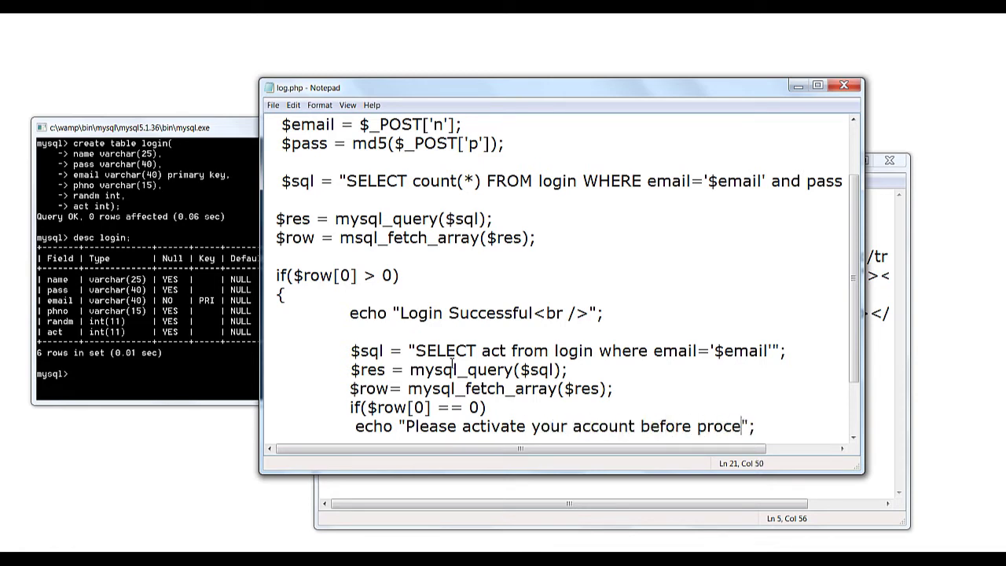
type("ding")
scroll(451, 360, "down", 2)
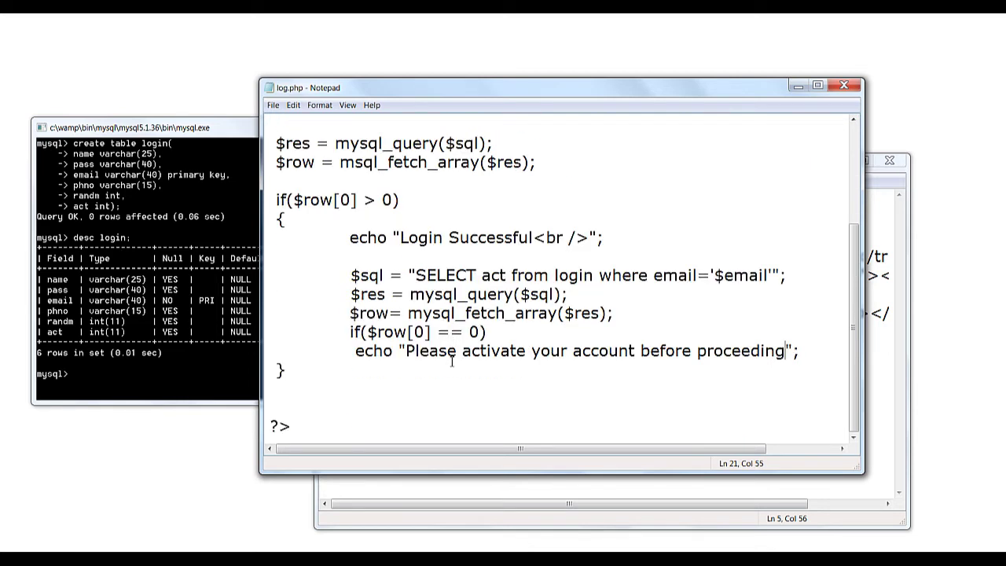
key("End")
Step: Add an else branch echoing "Your account activate :-)" and begin saving log.php
key("Return")
key("space")
key("Tab")
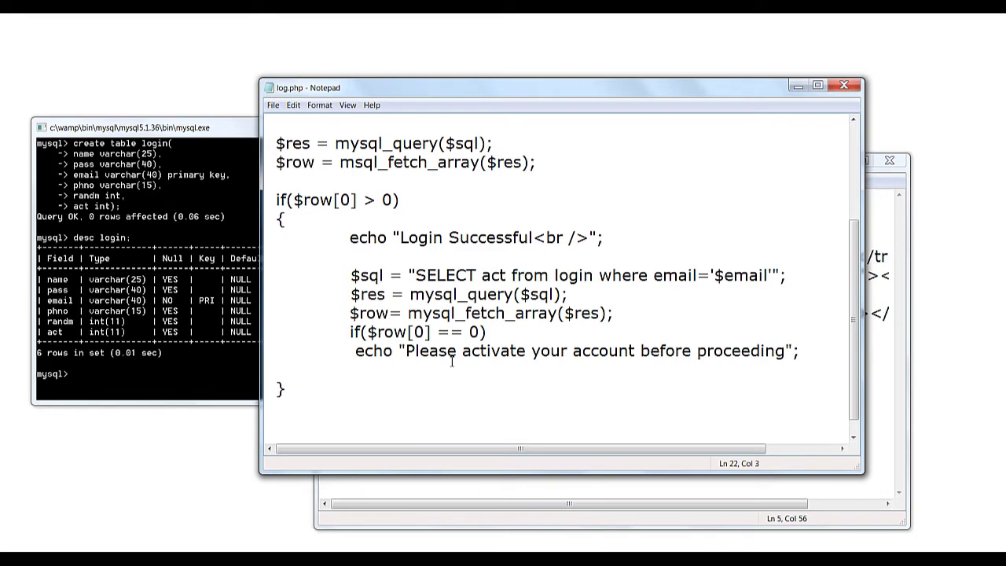
type("else")
key("Return")
key("Tab")
type("echo \"\";")
key("Left")
key("Left")
type("ou")
key("BackSpace")
key("BackSpace")
type("Your ")
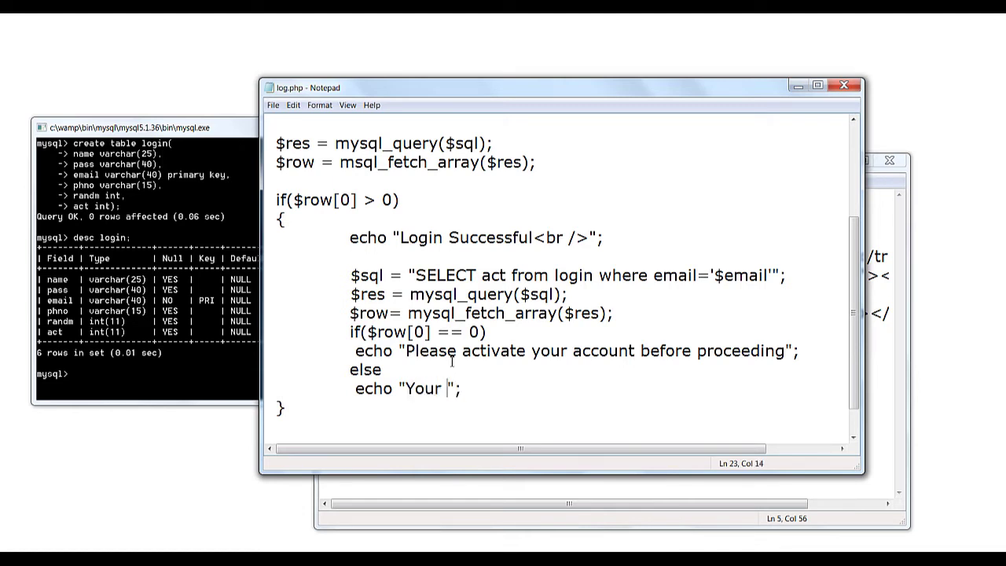
type("account acc")
key("BackSpace")
type("tivate")
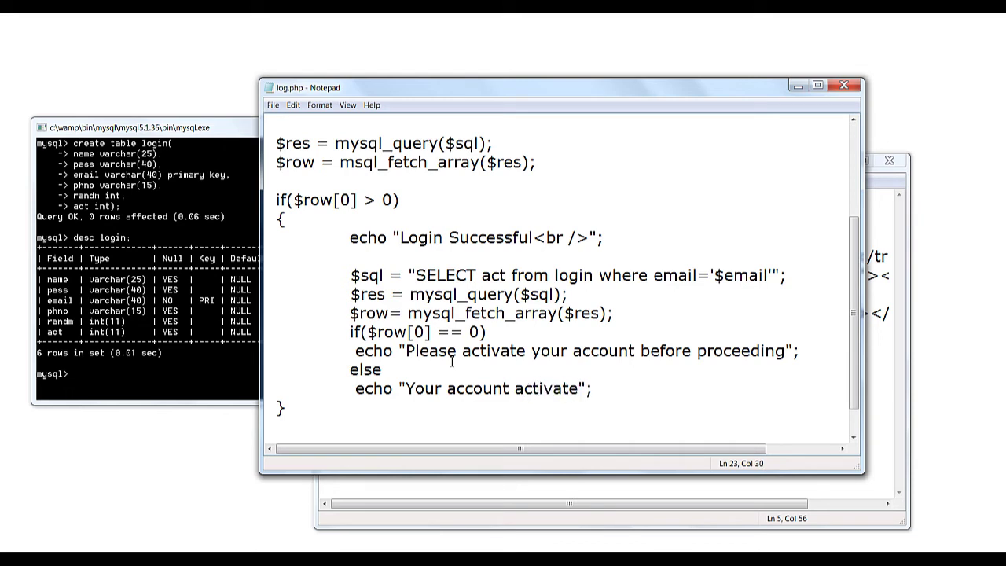
type(" :-)")
scroll(413, 315, "down", 1)
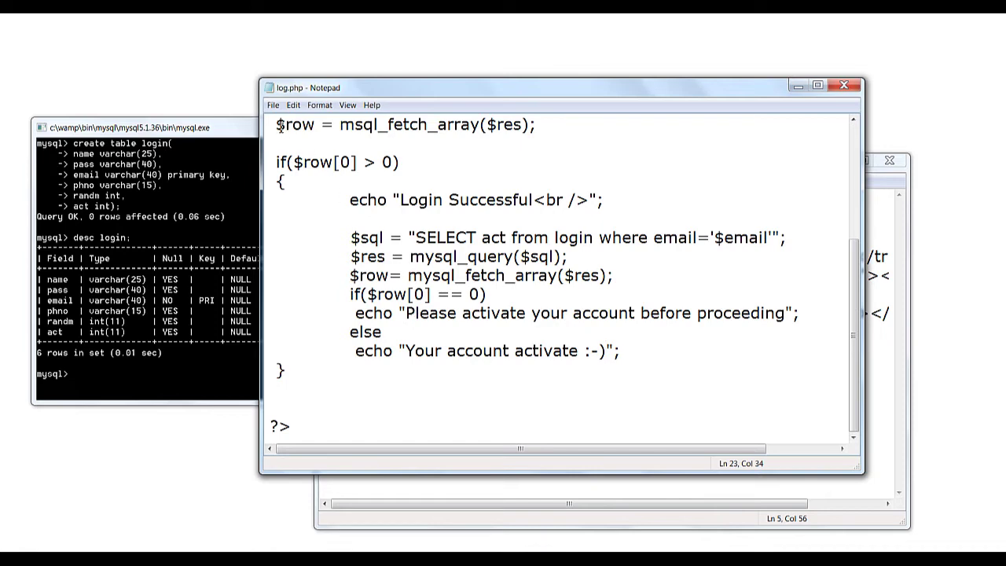
left_click(273, 105)
Step: Finish saving log.php, close log.php and login.php, and open reg.php from Explorer
left_click(292, 147)
left_click(844, 85)
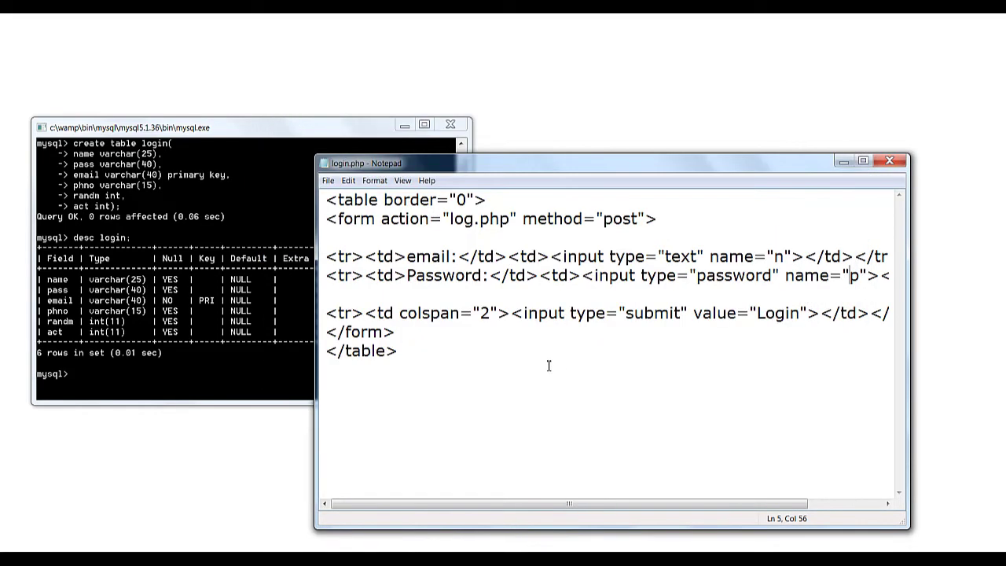
left_click(888, 162)
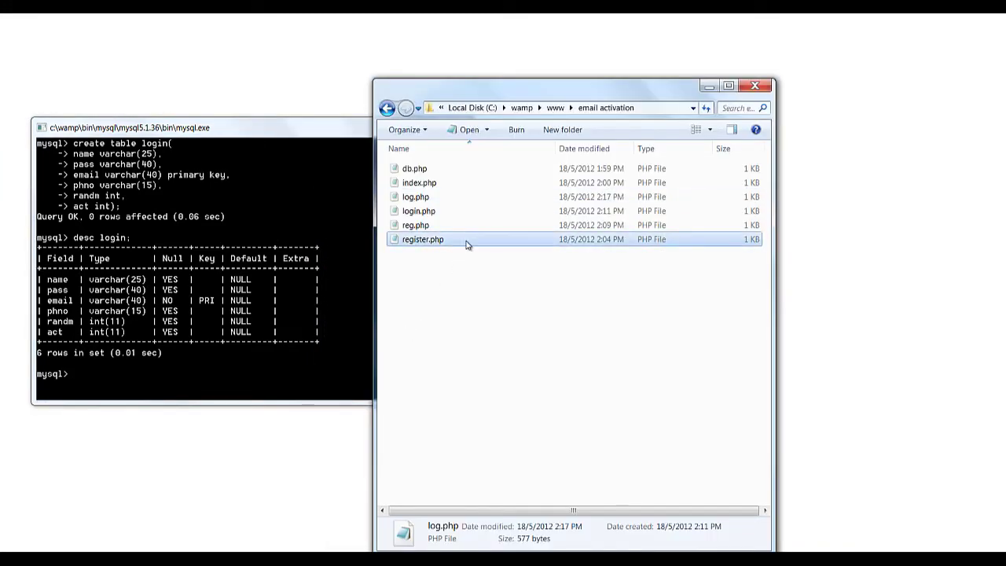
left_click(423, 238)
double_click(416, 225)
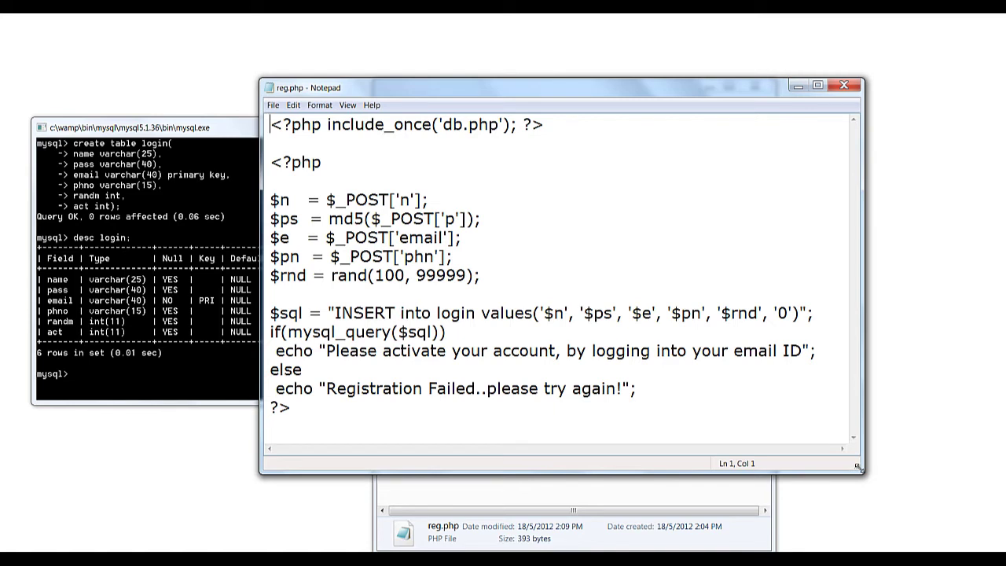
Step: Enlarge the reg.php window and wrap the success echo in curly braces
left_click_drag(864, 469, 845, 524)
left_click(470, 332)
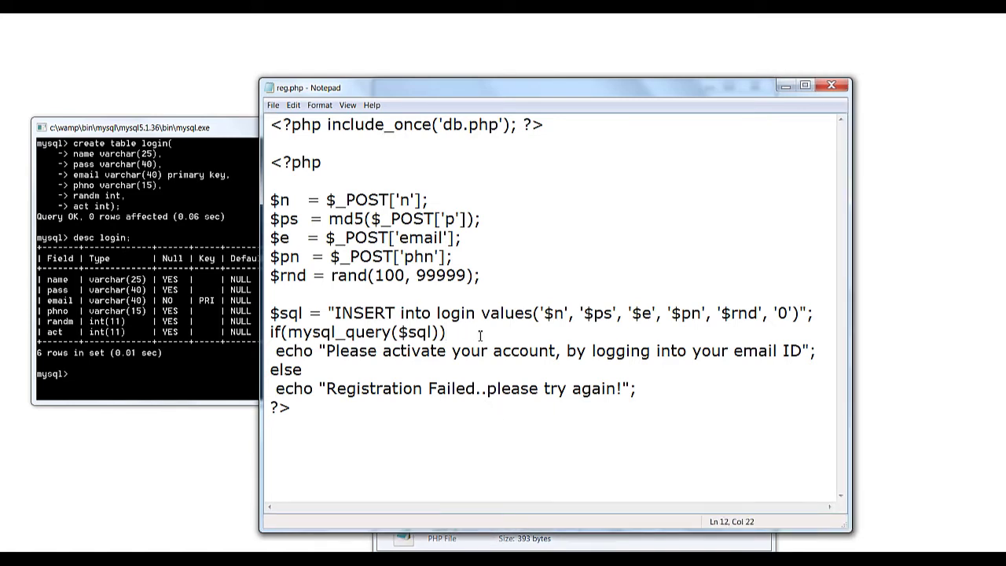
key("Return")
type("{")
key("Down")
key("End")
key("Return")
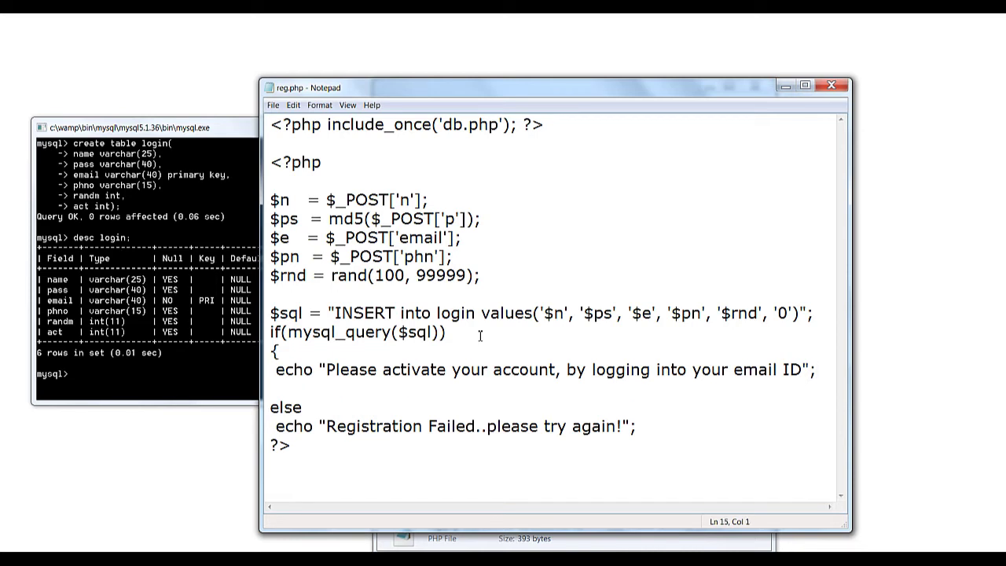
type("}")
key("Up")
key("End")
key("Return")
type("if()")
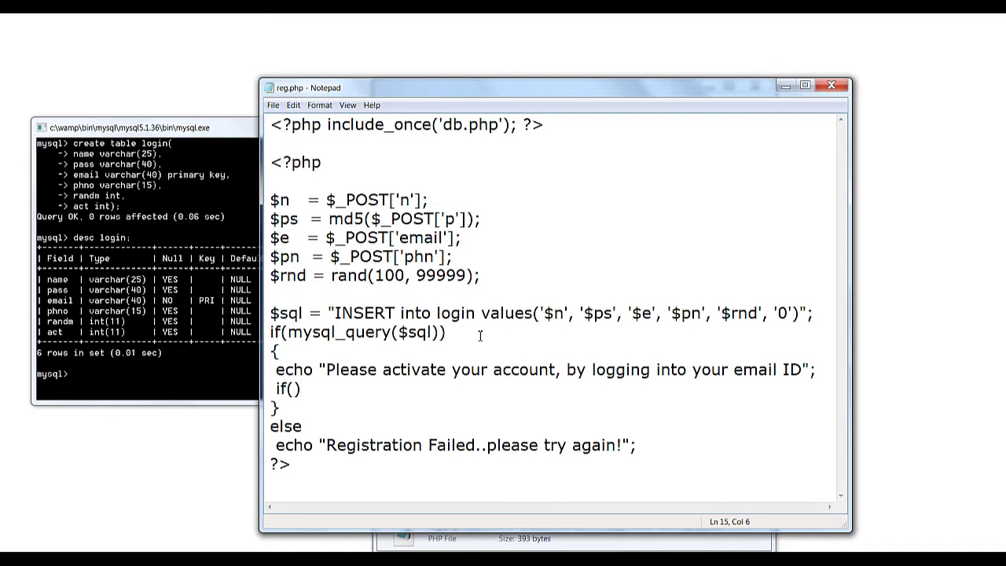
Step: Add if( mail($e, "Activate your account", ) ) above the echo and open a line for the message
key("BackSpace")
key("BackSpace")
key("BackSpace")
key("Up")
key("Up")
key("Return")
type("if")
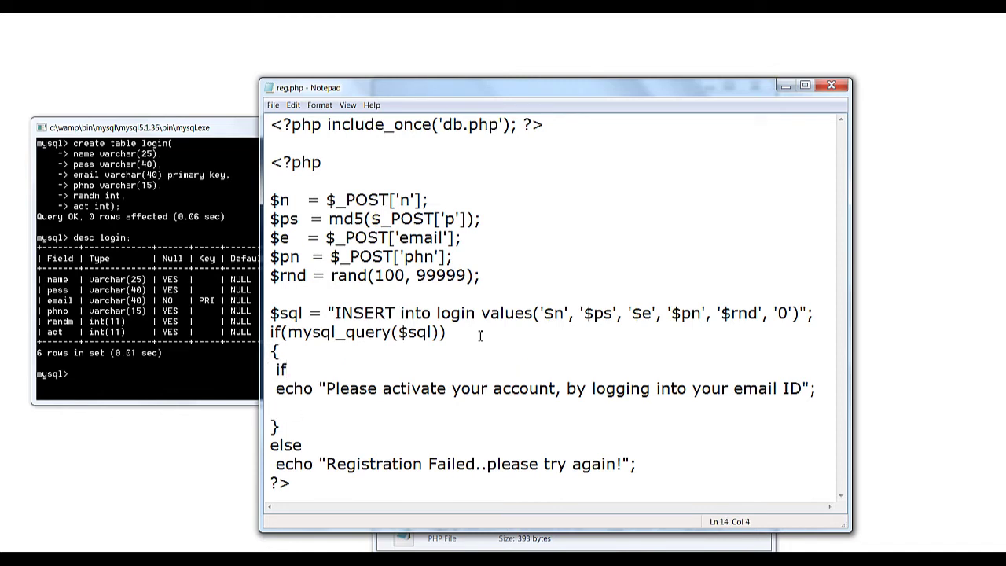
type("()")
key("Left")
type("mail()")
key("Left")
key("Left")
type("$")
type("e, \"\"")
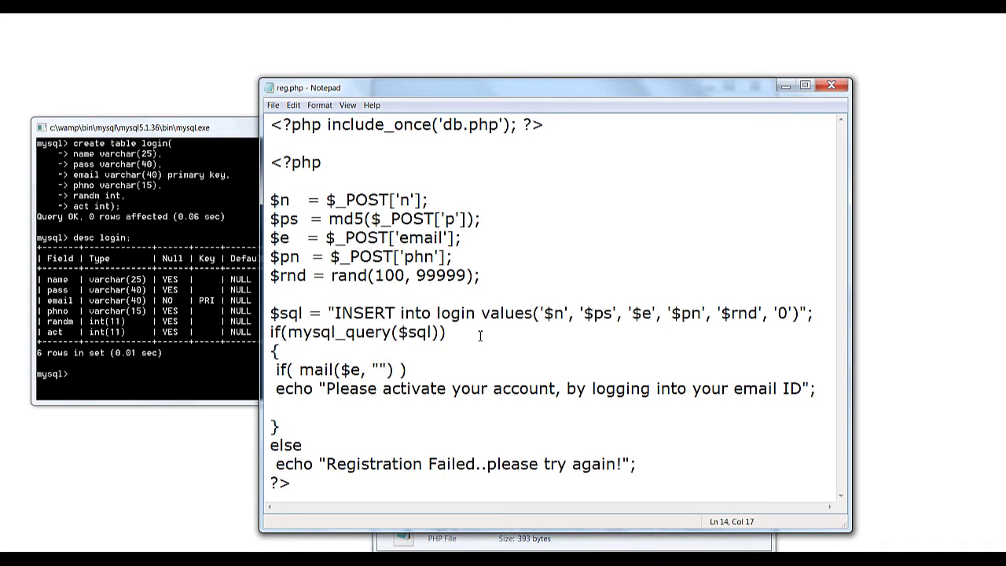
key("Left")
type("Activate ")
type("your account")
key("Right")
type(",")
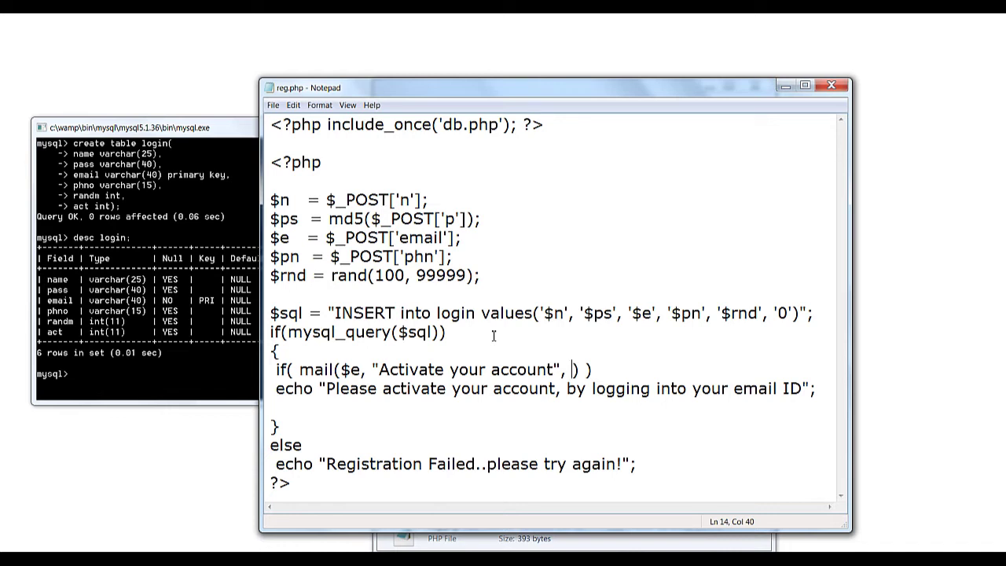
key("Up")
key("Return")
type("$cont = ")
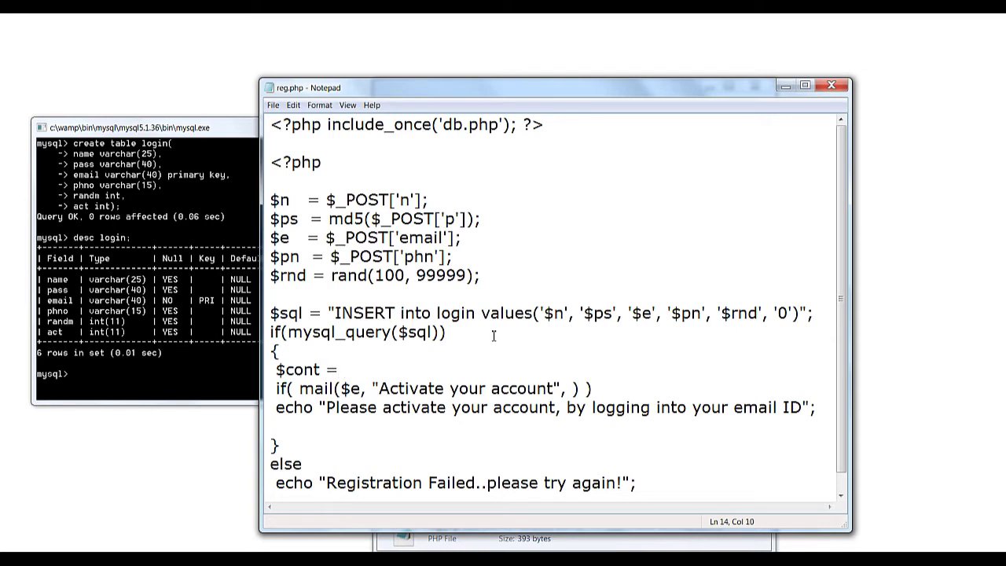
type("\"\"")
type(";")
Step: Write the $cont activation link text, appending &rand=$rnd after $e
key("Left")
key("Left")
type("Click this link to a")
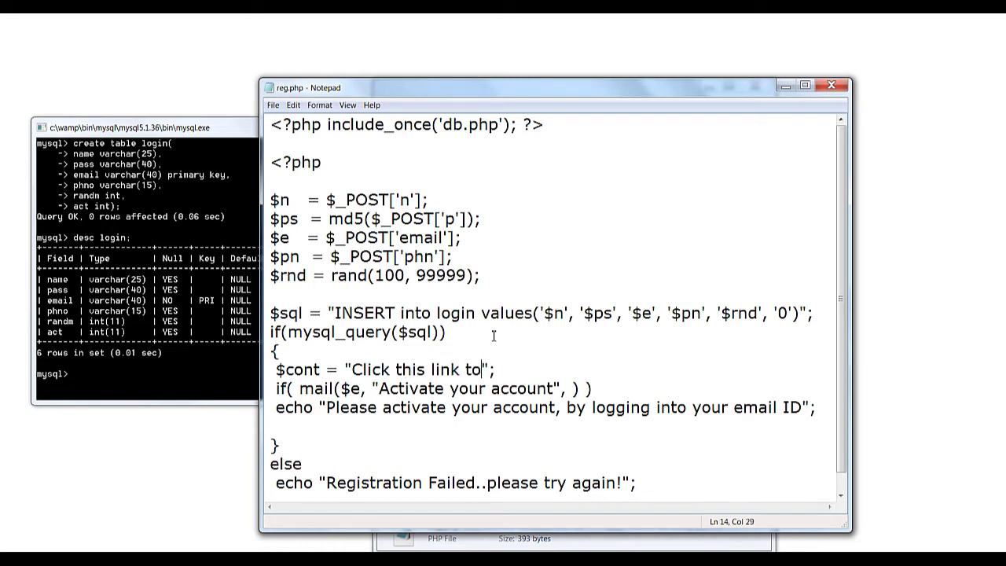
type("ctivatr")
key("BackSpace")
type("e our")
key("BackSpace")
key("BackSpace")
key("BackSpace")
type("your account http://")
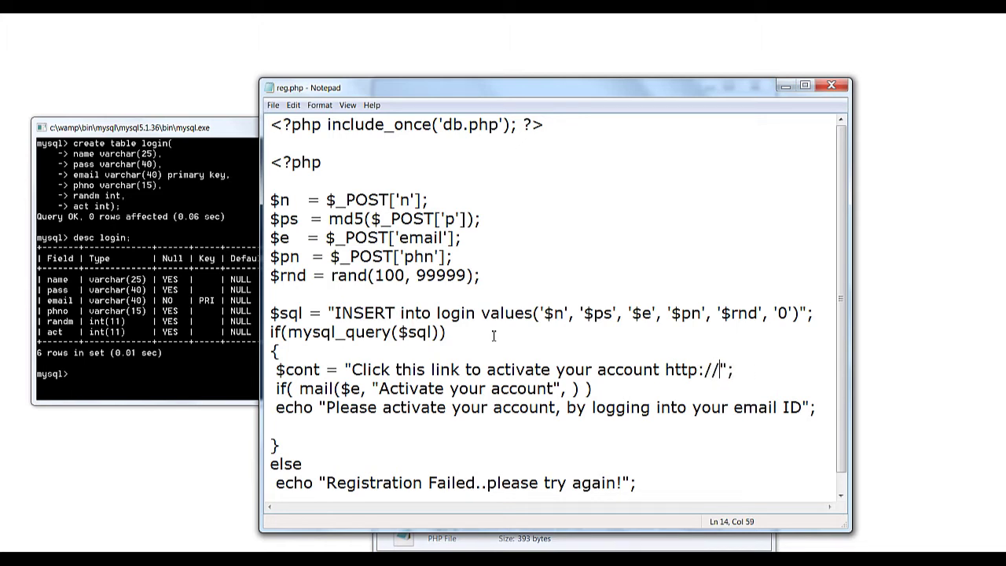
type("y")
key("BackSpace")
type("mint")
key("BackSpace")
key("BackSpace")
key("BackSpace")
type("technotip.com")
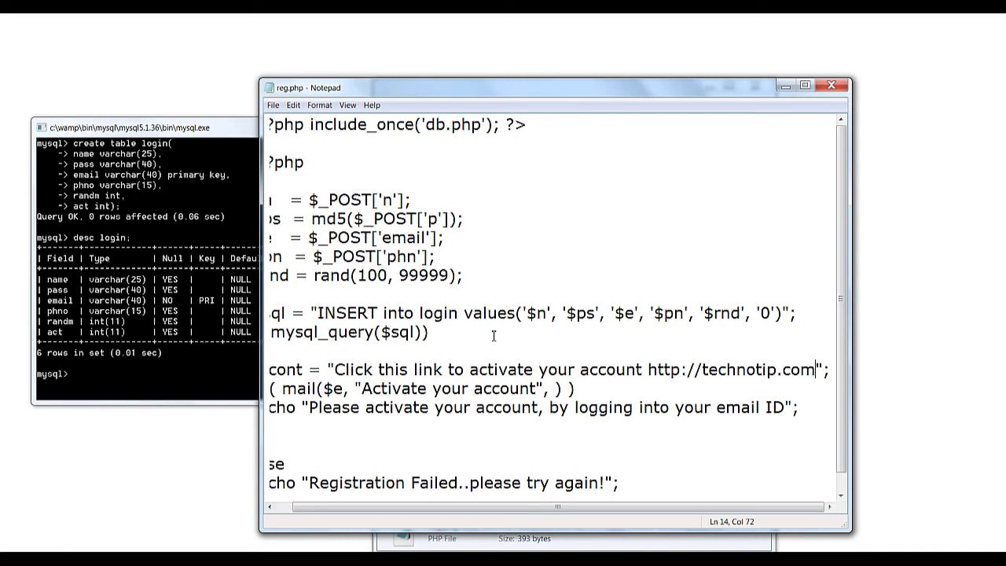
type("/")
type("de")
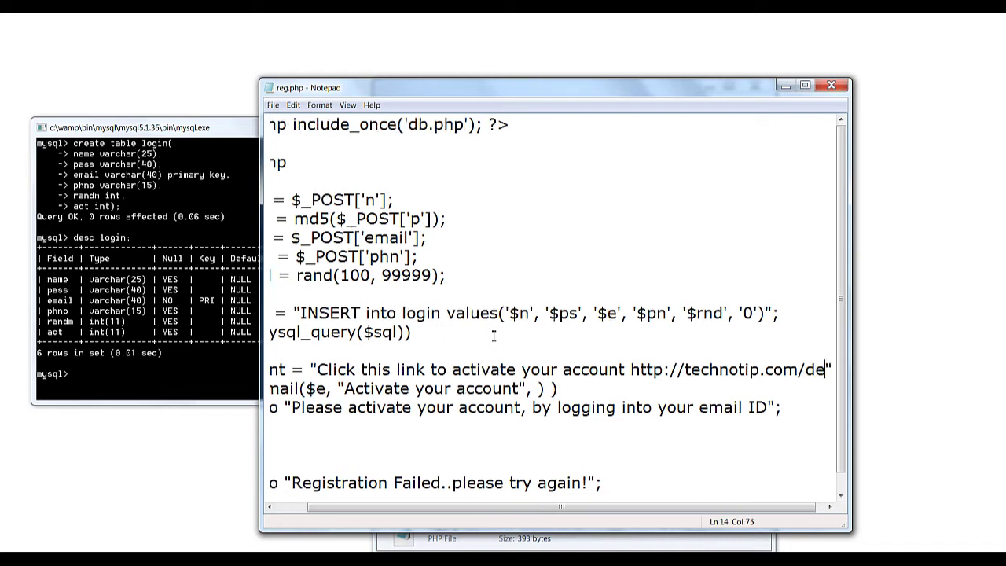
type("mo/")
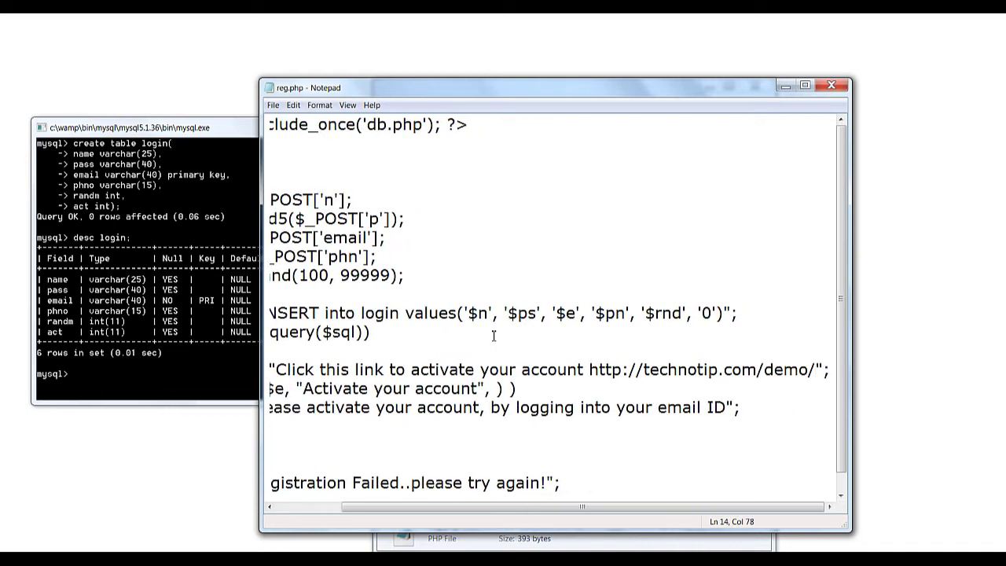
type("reg")
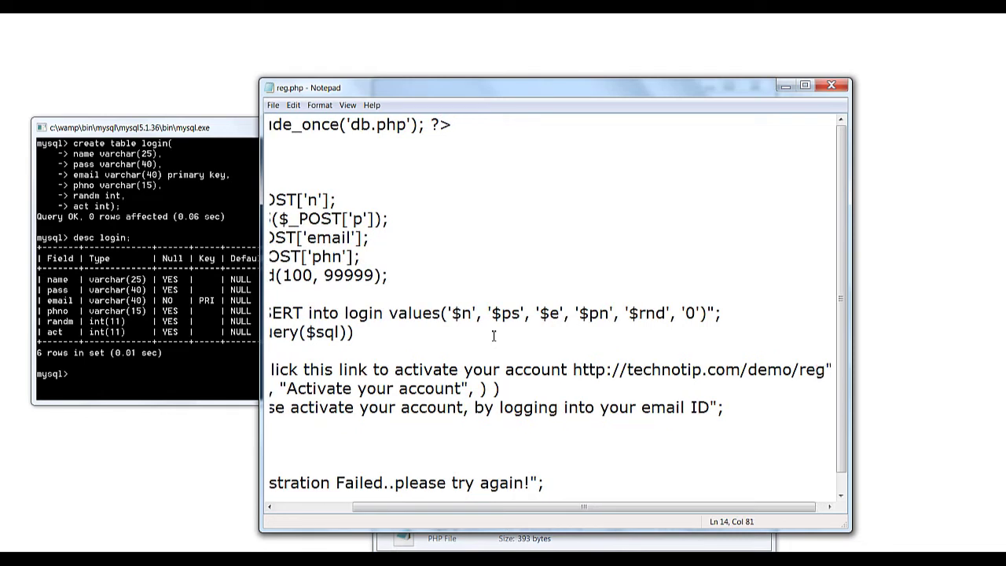
type(".php?")
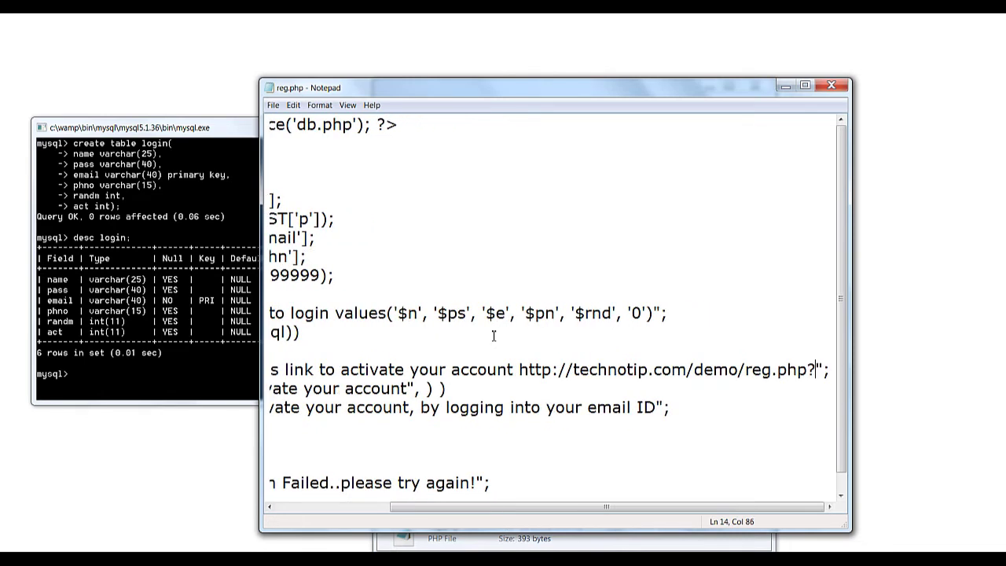
type("email=$e")
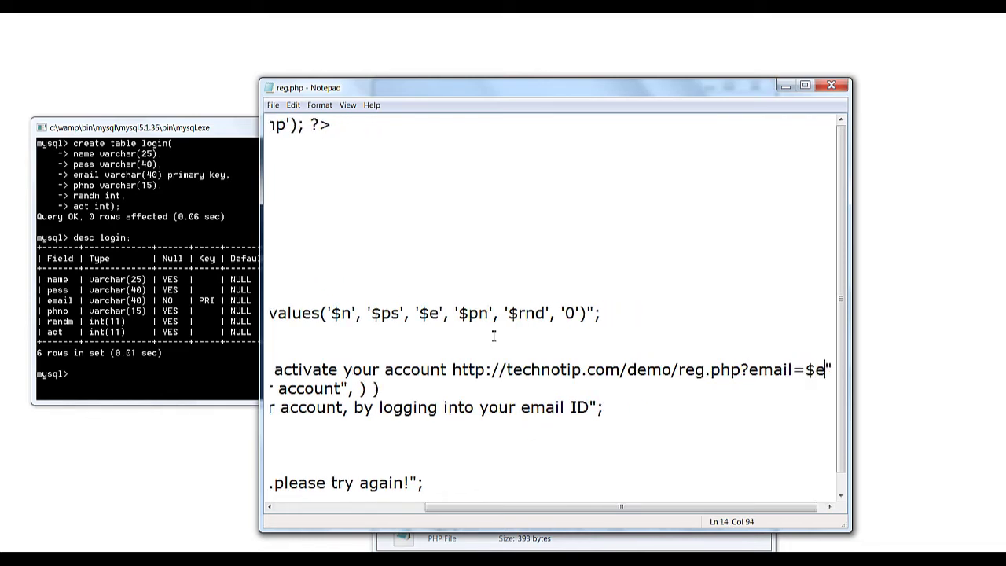
type("&")
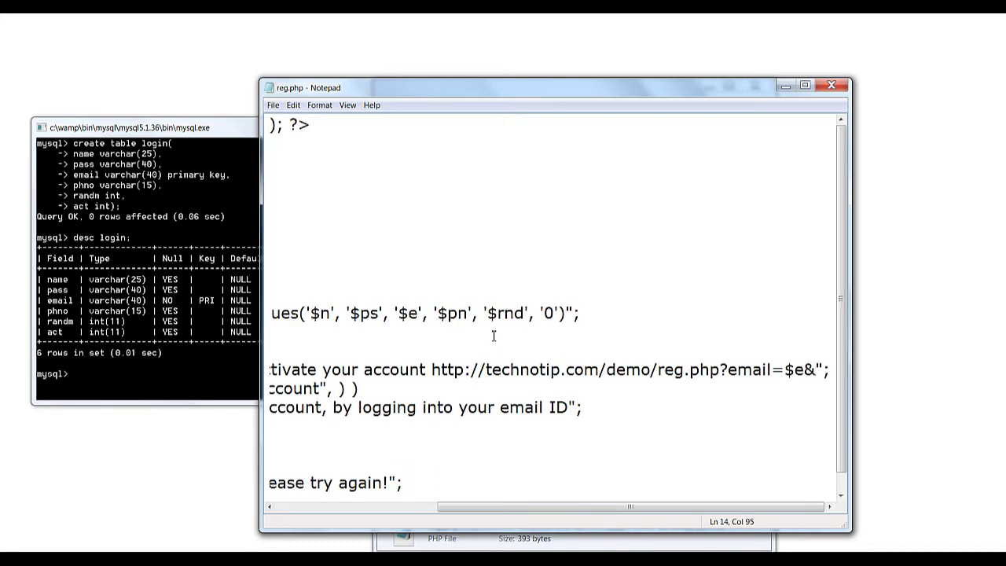
type("rand")
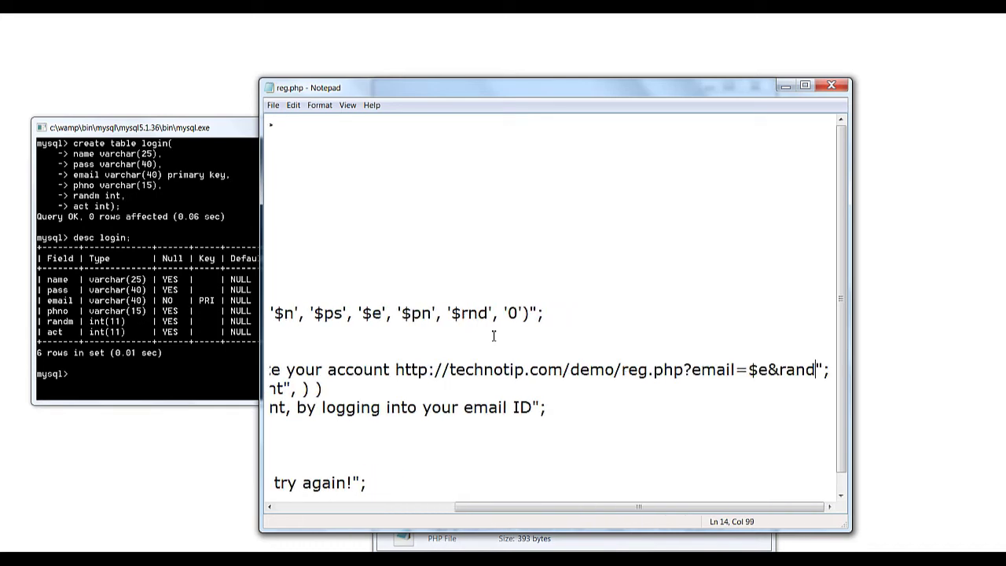
type("=")
type("$rnd")
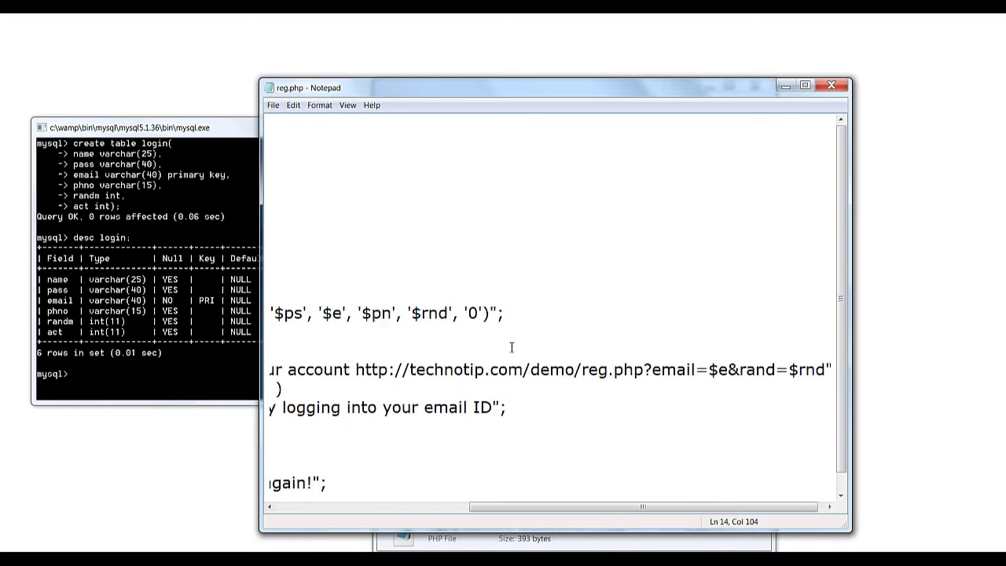
left_click_drag(568, 507, 351, 505)
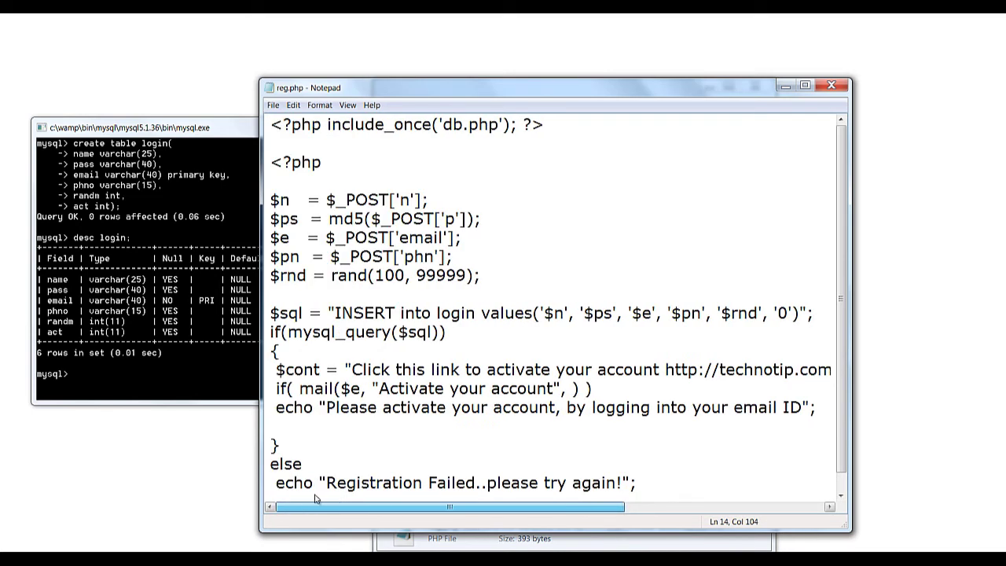
left_click(572, 388)
type("$cont, ")
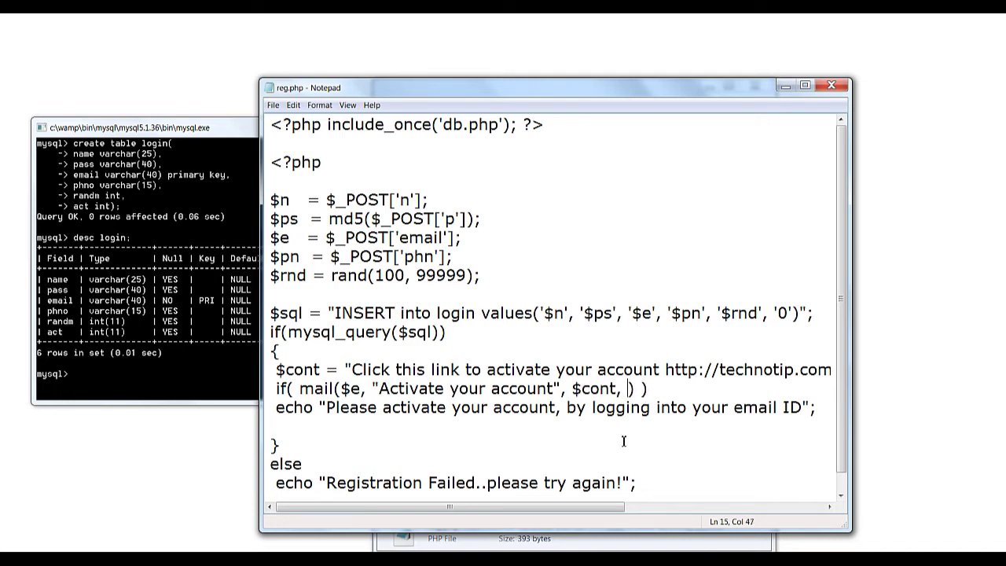
type("\"\"")
key("Left")
type("From")
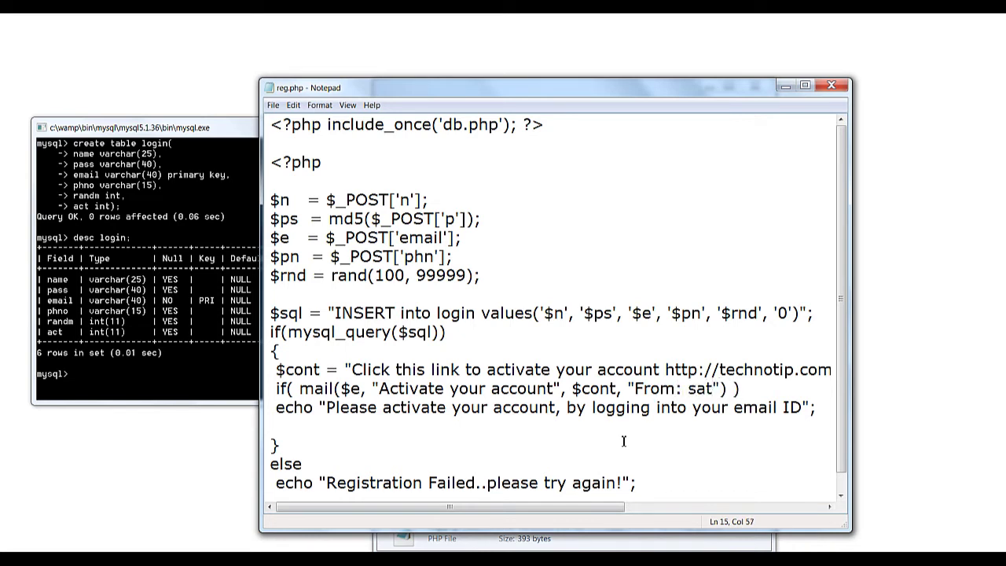
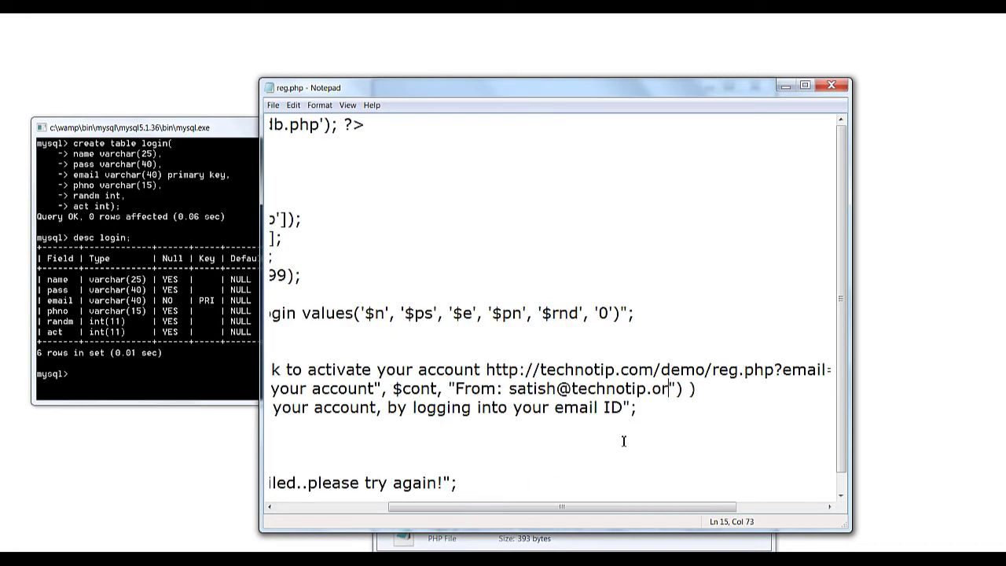
left_click(273, 106)
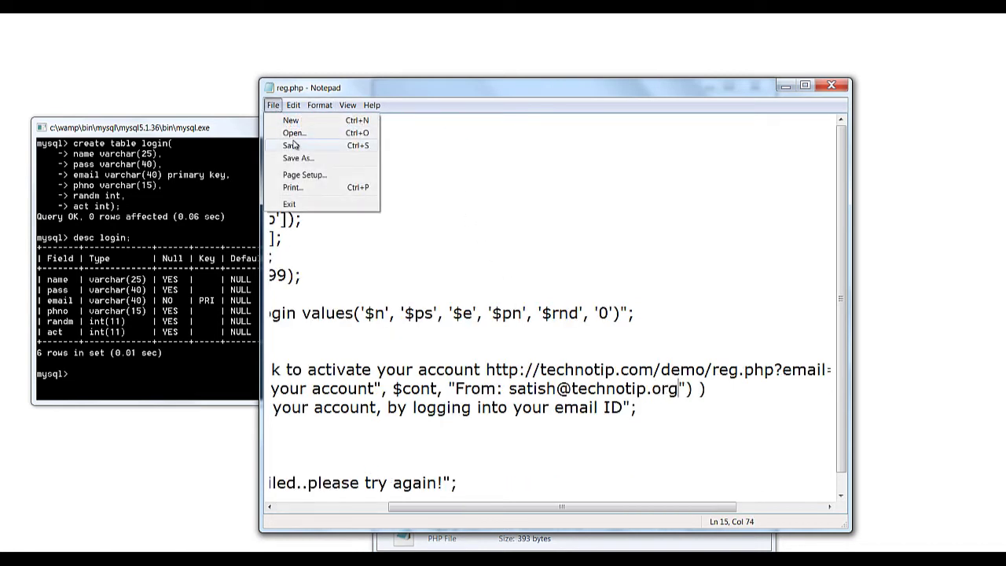
Step: Point the activation link to act.php, copy the name act.php, and save reg.php
left_click(291, 146)
left_click_drag(703, 511, 503, 509)
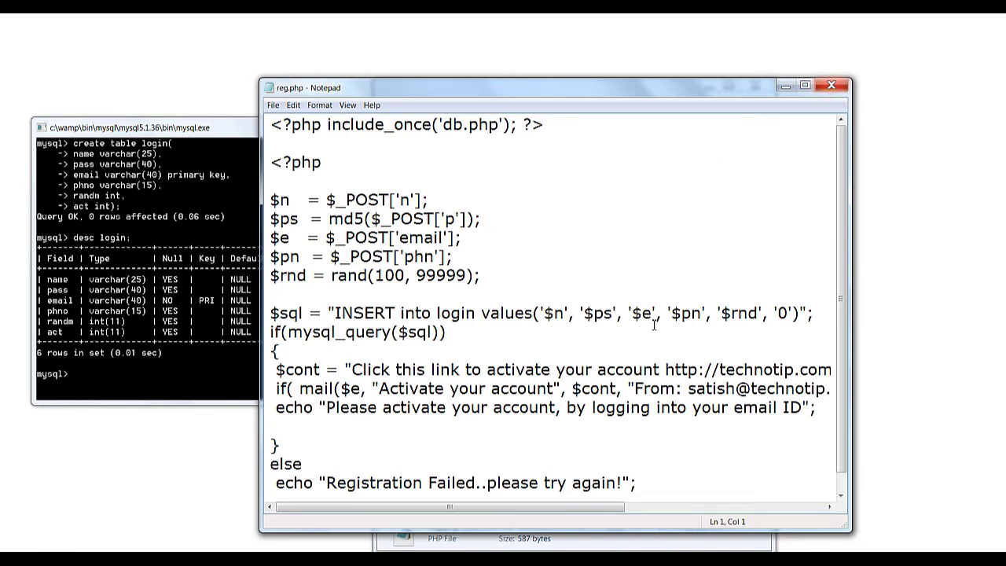
left_click_drag(527, 507, 730, 508)
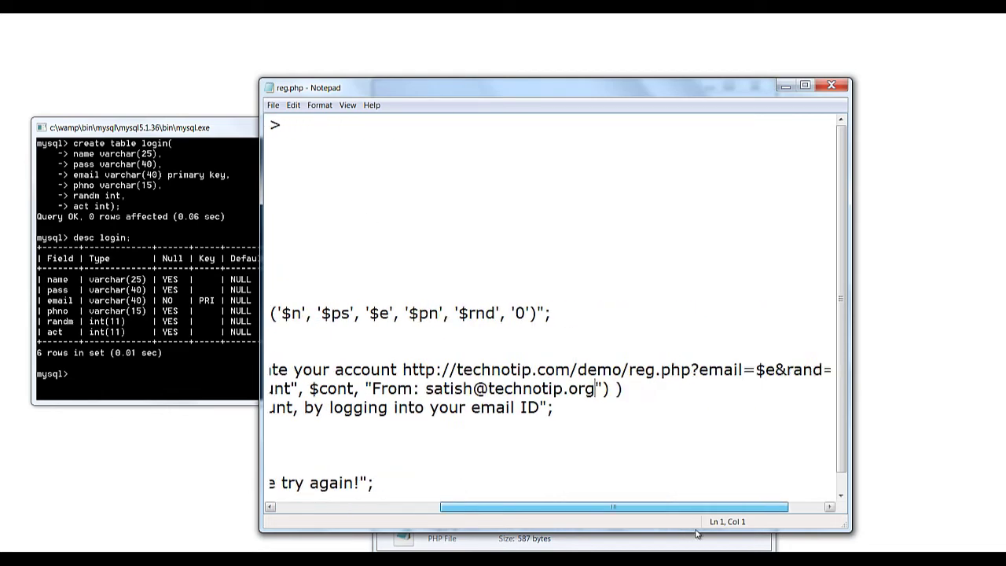
left_click_drag(570, 368, 632, 376)
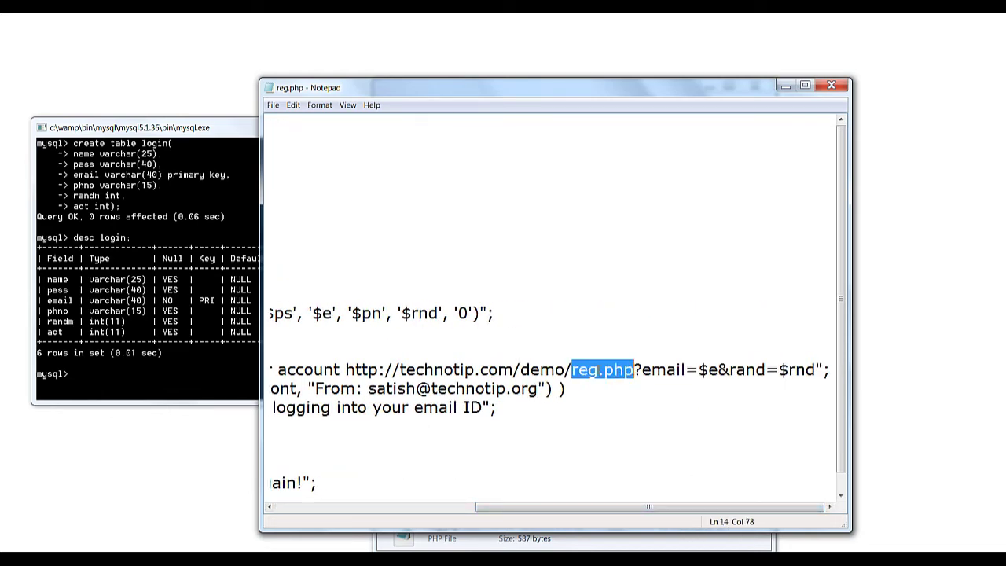
left_click(599, 369)
left_click_drag(598, 369, 571, 369)
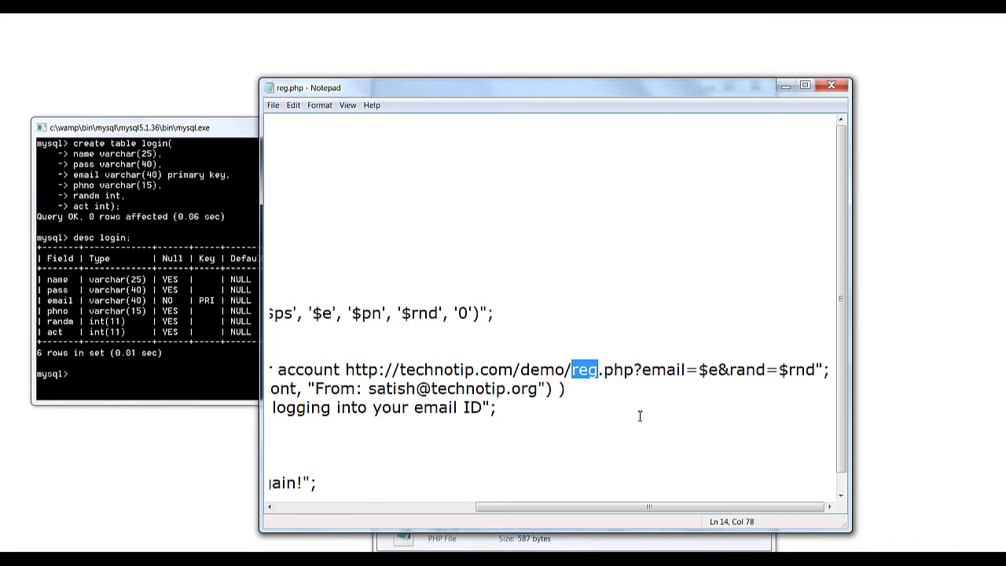
type("act")
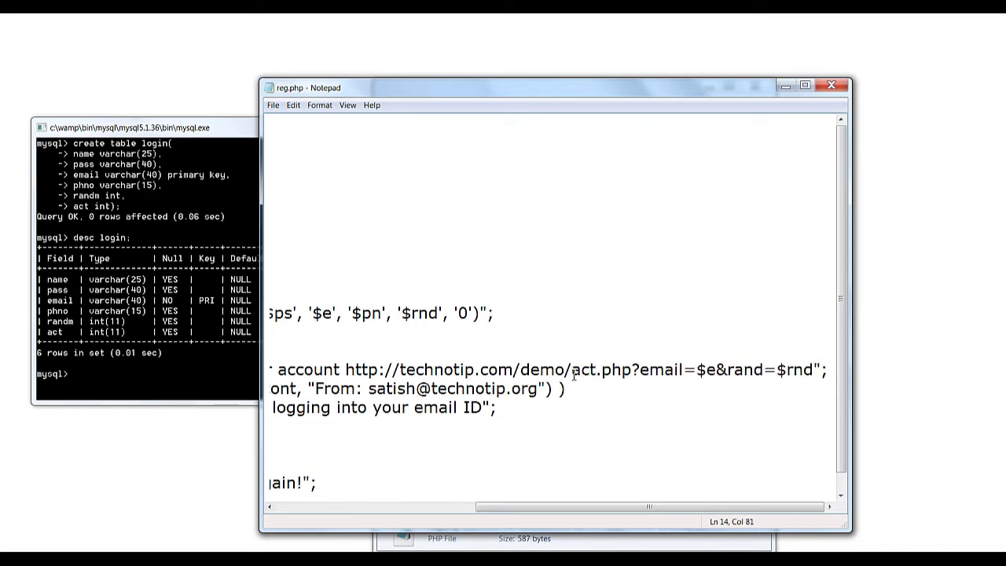
left_click_drag(571, 369, 629, 371)
right_click(629, 371)
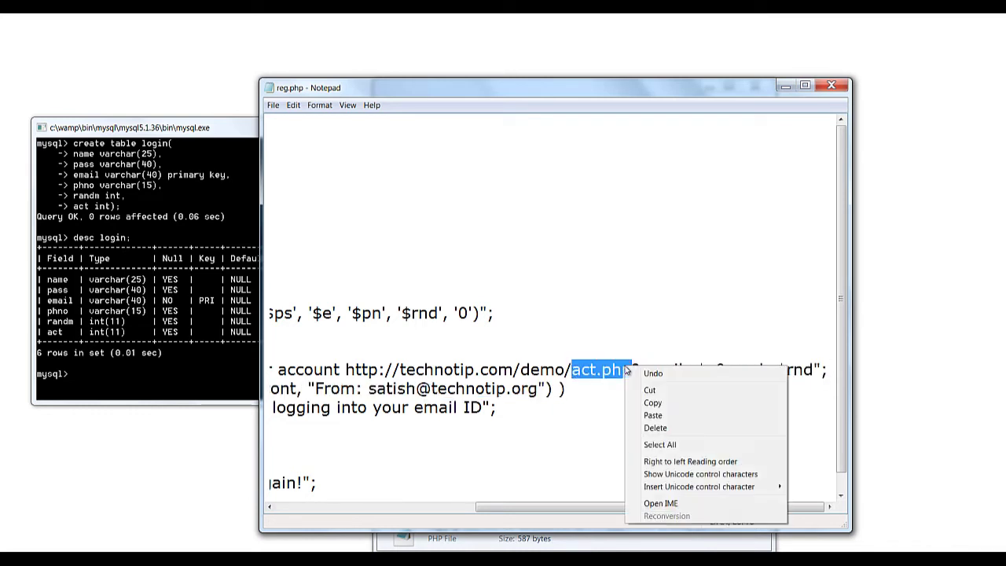
left_click(652, 402)
left_click(272, 105)
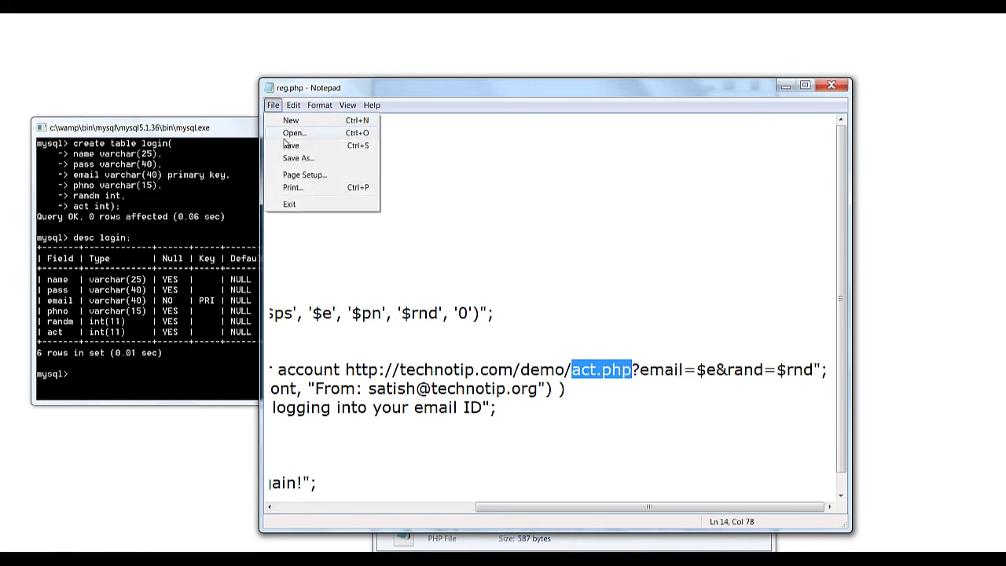
left_click(291, 146)
Step: Create a new act.php file in the email activation folder, dropping the .txt extension
left_click(831, 85)
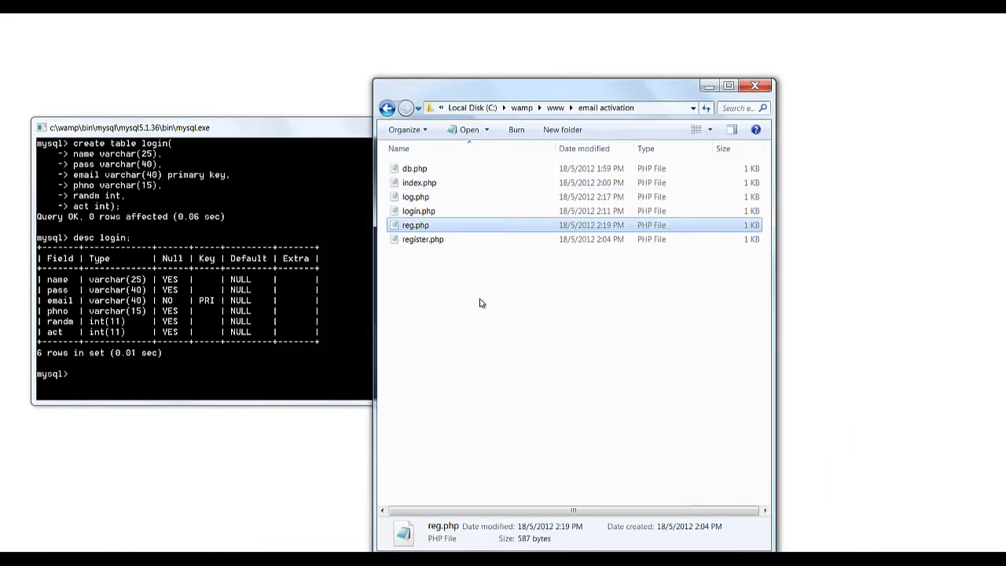
left_click(479, 302)
right_click(474, 288)
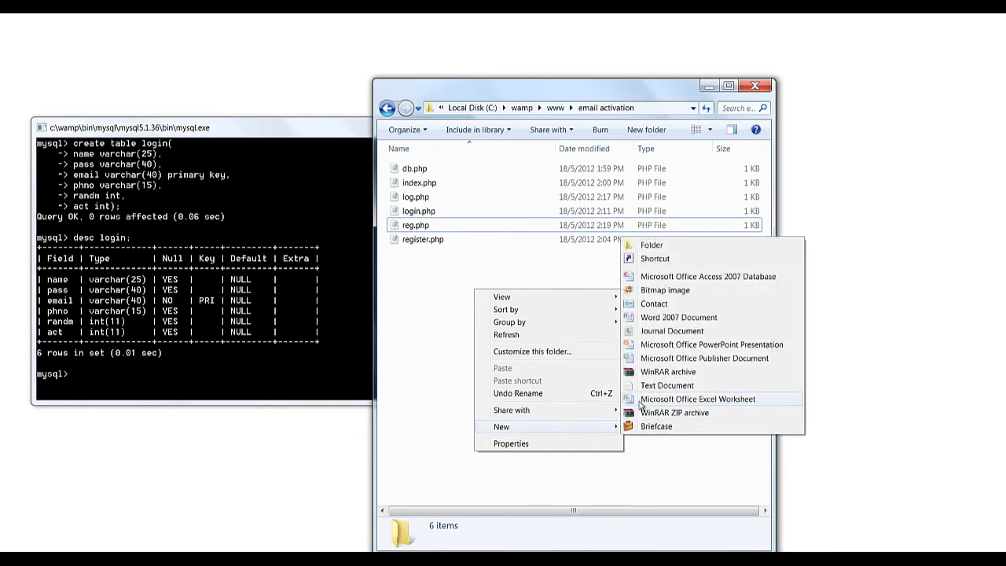
left_click(666, 385)
type("act.php")
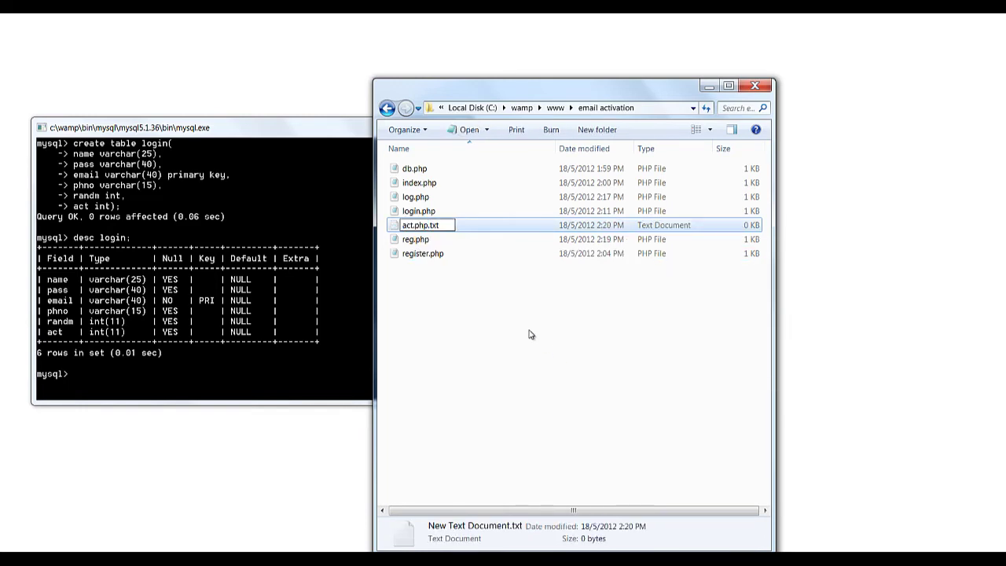
key("BackSpace")
key("BackSpace")
key("BackSpace")
key("Return")
key("Return")
key("Return")
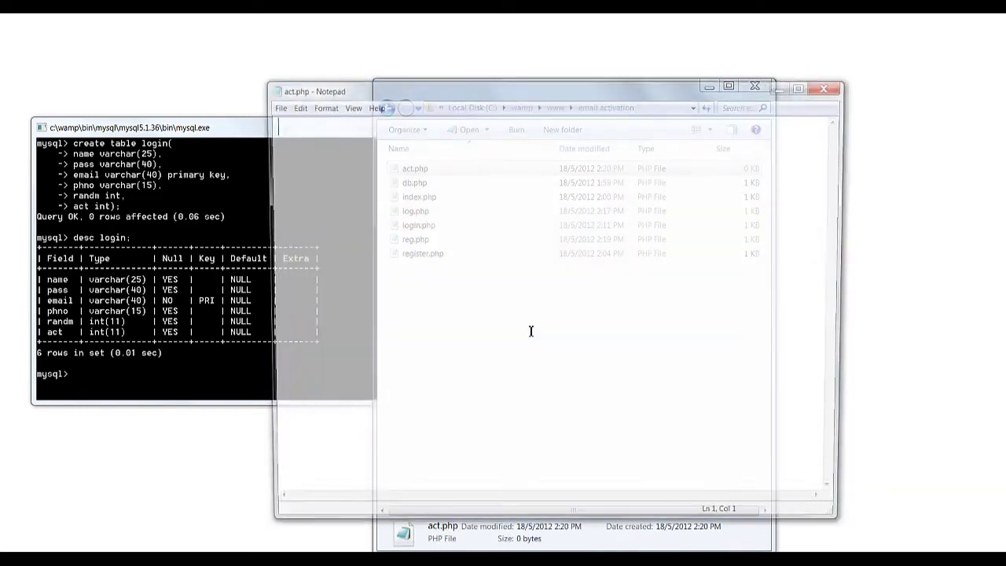
type("<?php ")
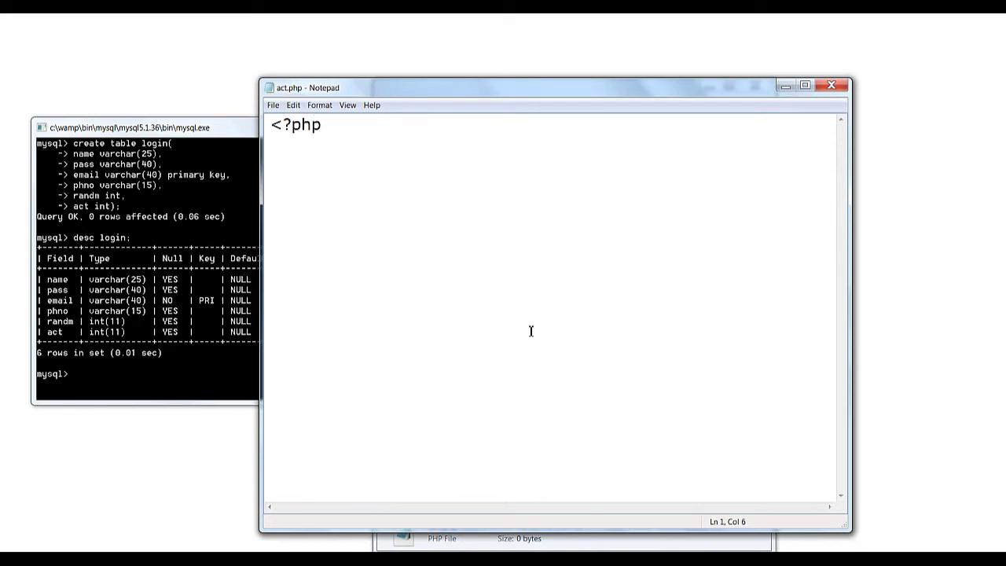
type("include_once(); ?>")
Step: Type <?php include_once('db.php'); ?> followed by a second empty PHP block
key("Left")
key("Left")
key("Left")
type("''")
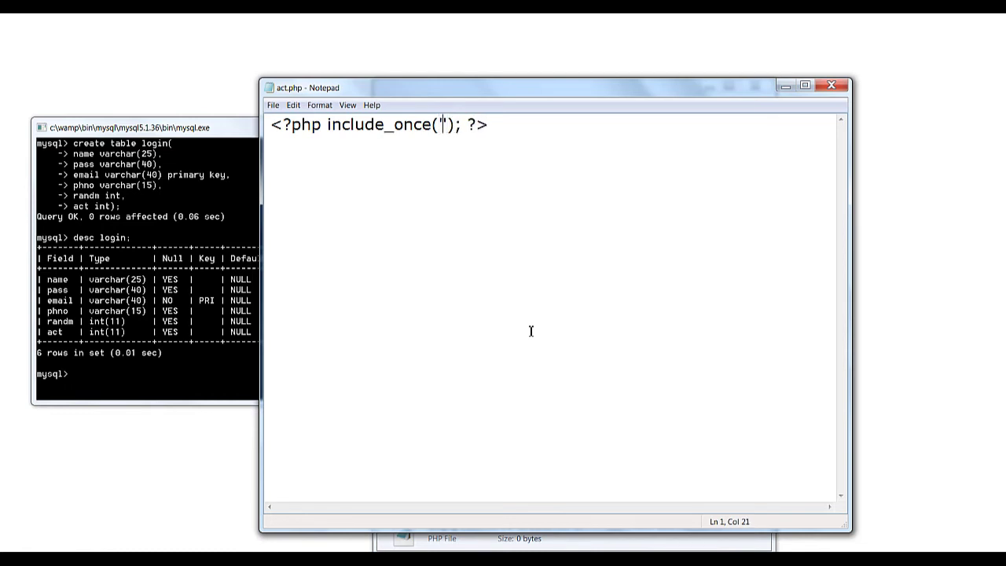
type("db.php")
key("End")
key("Return")
type(">")
key("BackSpace")
type("<?php")
key("Return")
key("Return")
type("?>")
key("Up")
key("Up")
key("Return")
type("$")
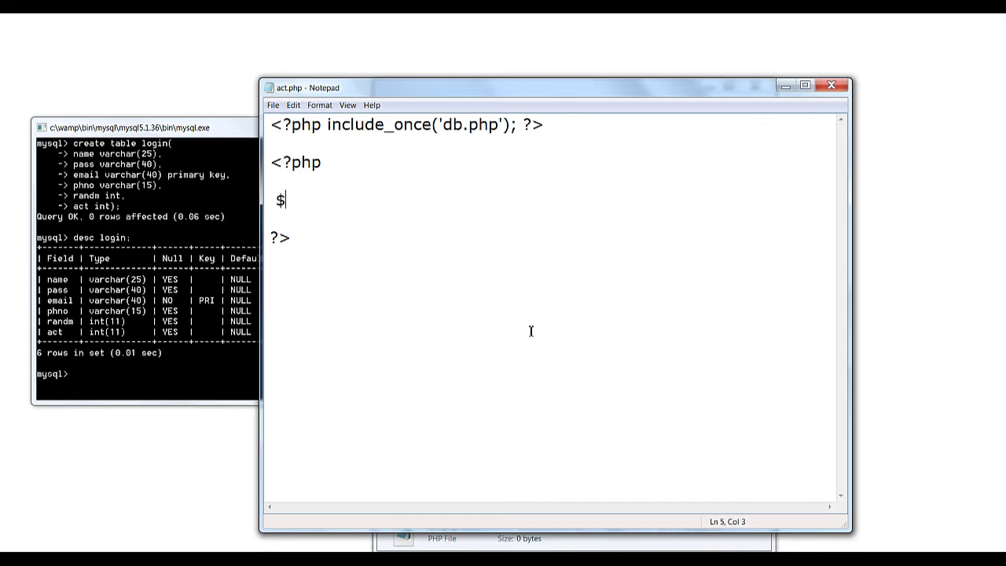
key("BackSpace")
type("$")
left_click(447, 547)
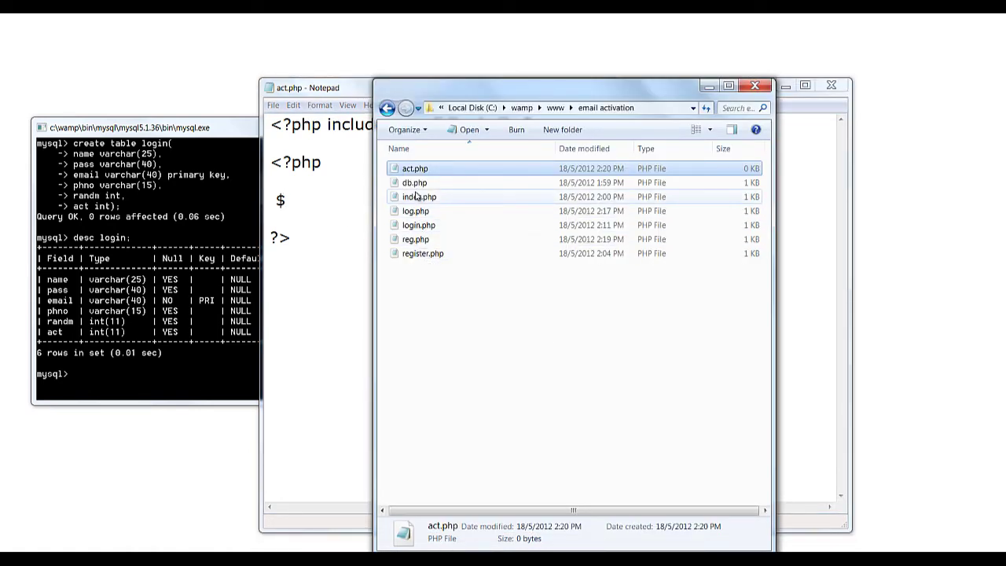
Step: Reopen reg.php and select the email parameter name in its activation link
double_click(415, 239)
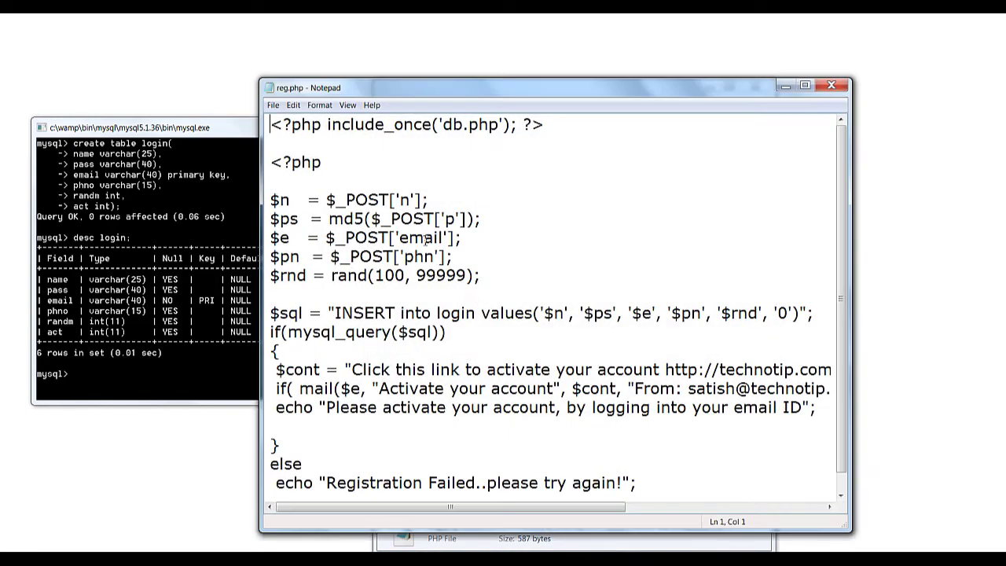
left_click_drag(566, 507, 761, 512)
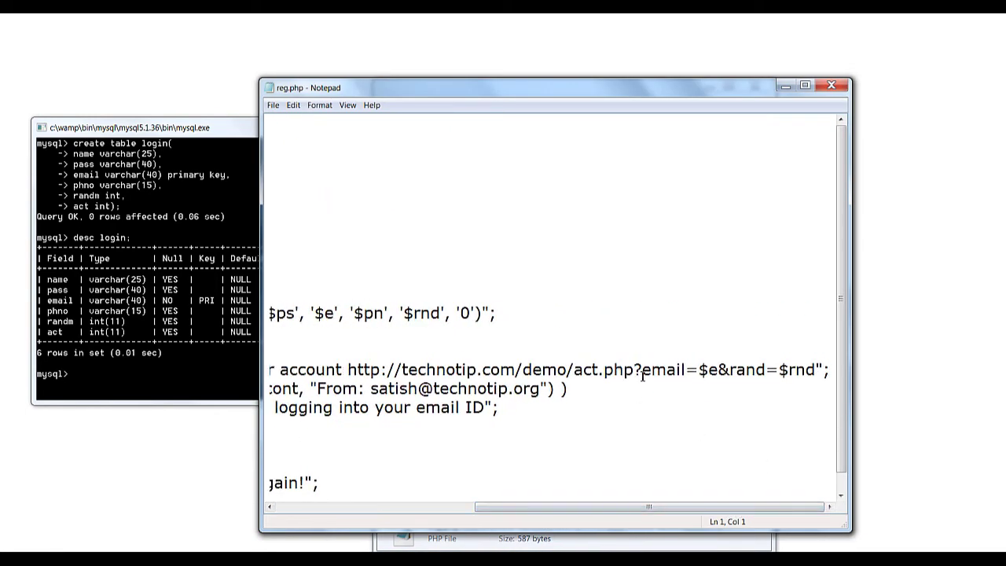
left_click_drag(643, 370, 690, 371)
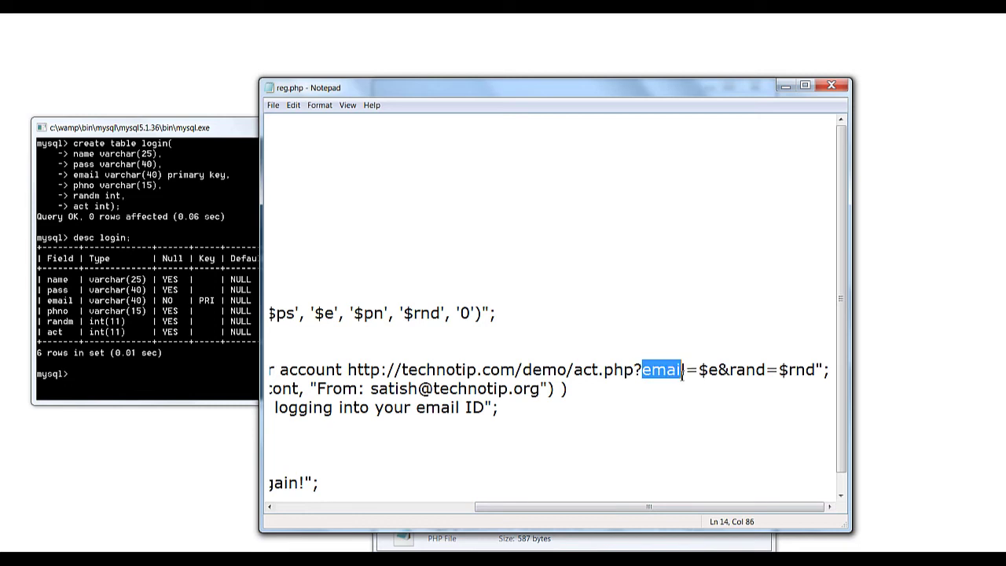
left_click(613, 542)
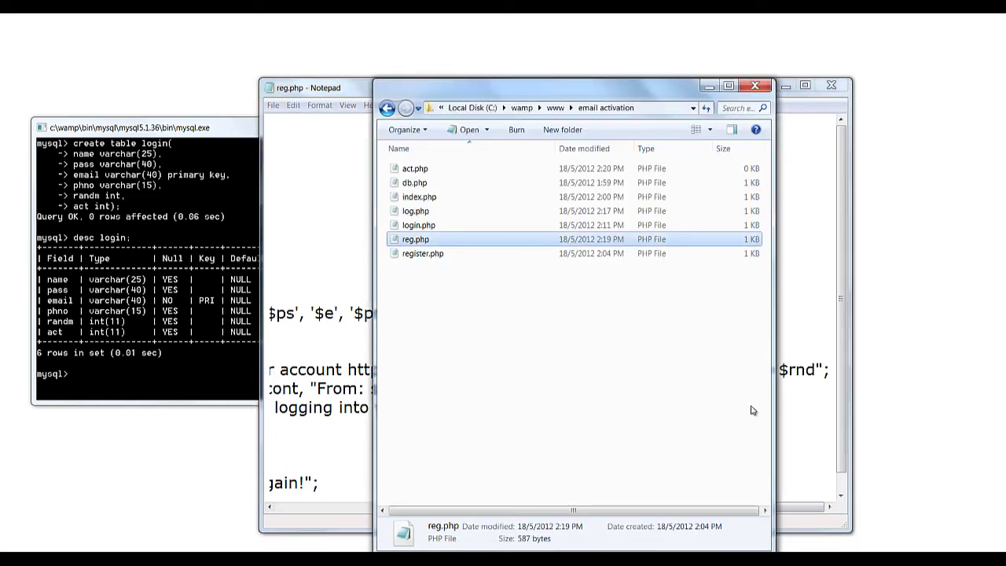
Step: In act.php, add $email = $_GET['email']; and a $rnd = $_GET['']; line
left_click(613, 554)
left_click(550, 511)
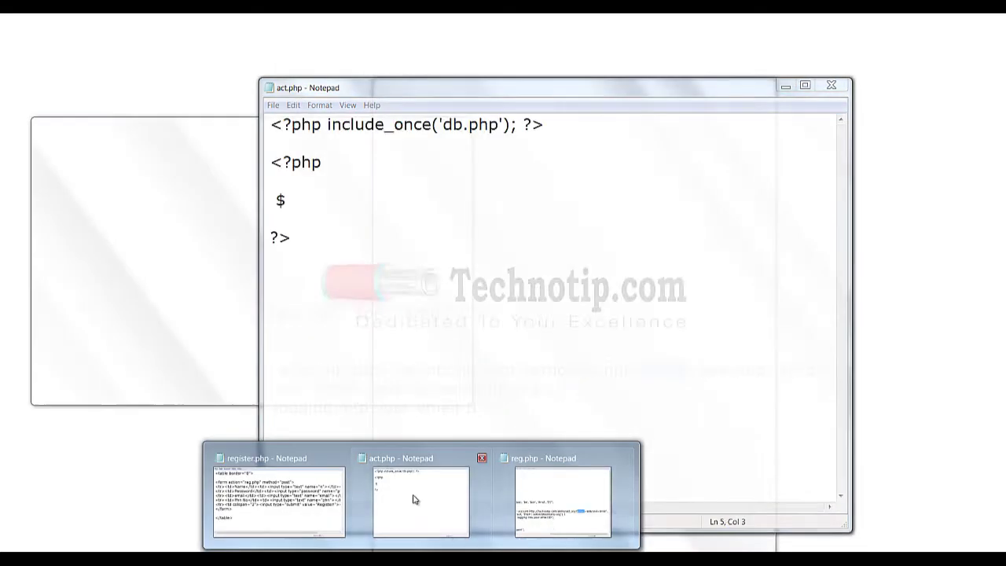
type("email = ")
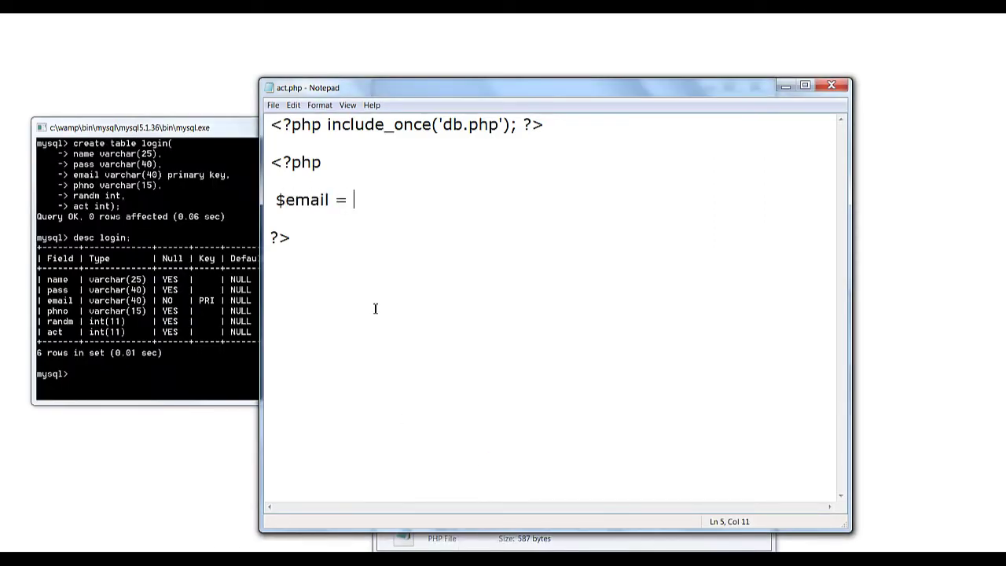
type("$_E")
key("BackSpace")
type("GET[];")
key("Left")
type("''")
type("email")
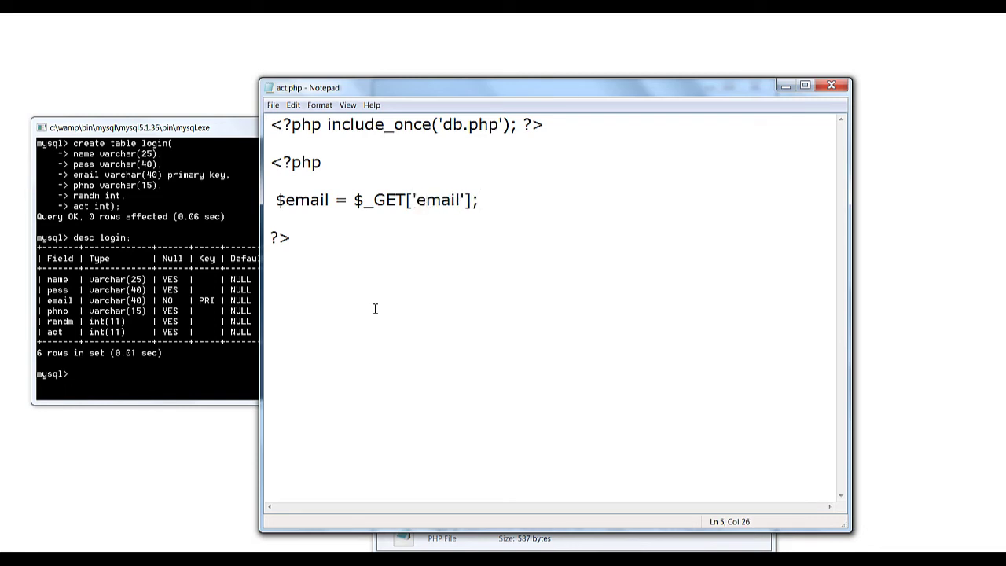
key("Return")
type("$rnd ")
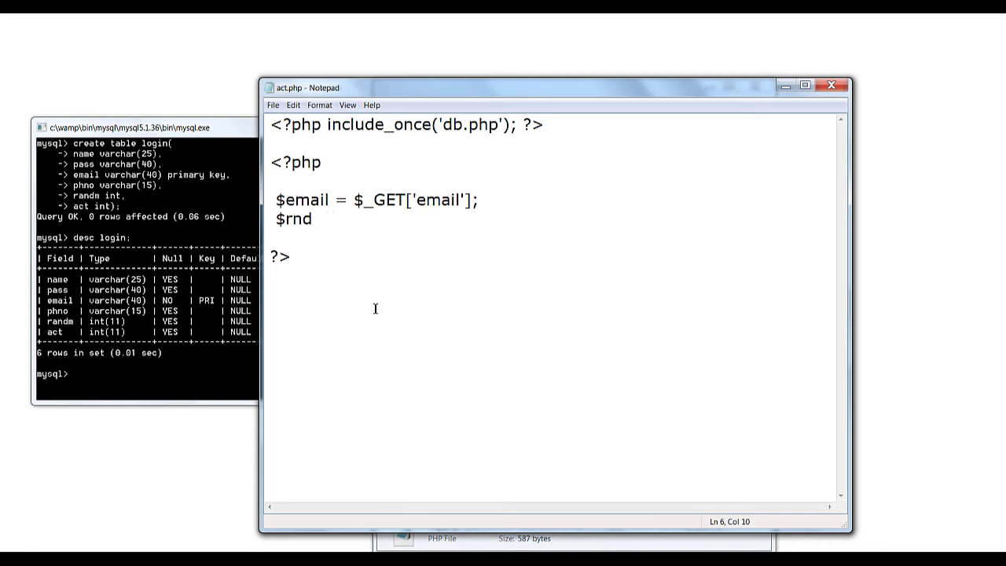
type("   = $_GET[]")
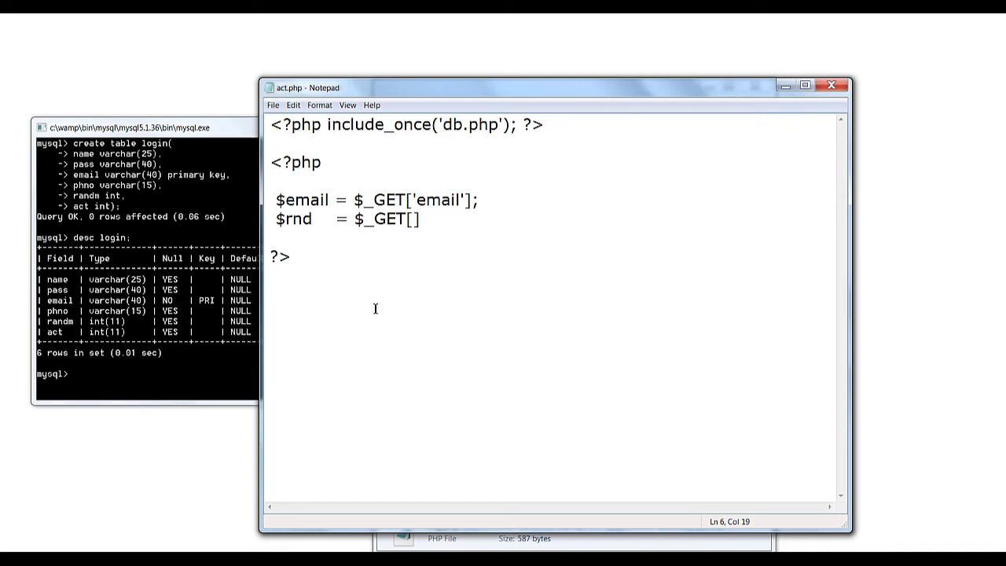
key("Left")
type(";")
key("Left")
key("Left")
type("''")
mouse_move(403, 538)
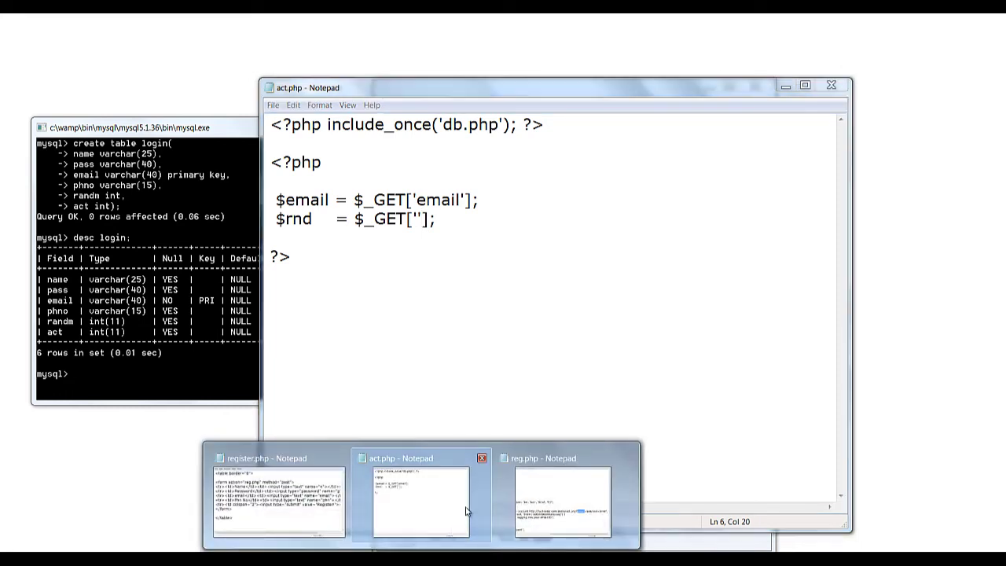
Step: Change rand to rnd in reg.php's activation link and save the file
left_click(421, 493)
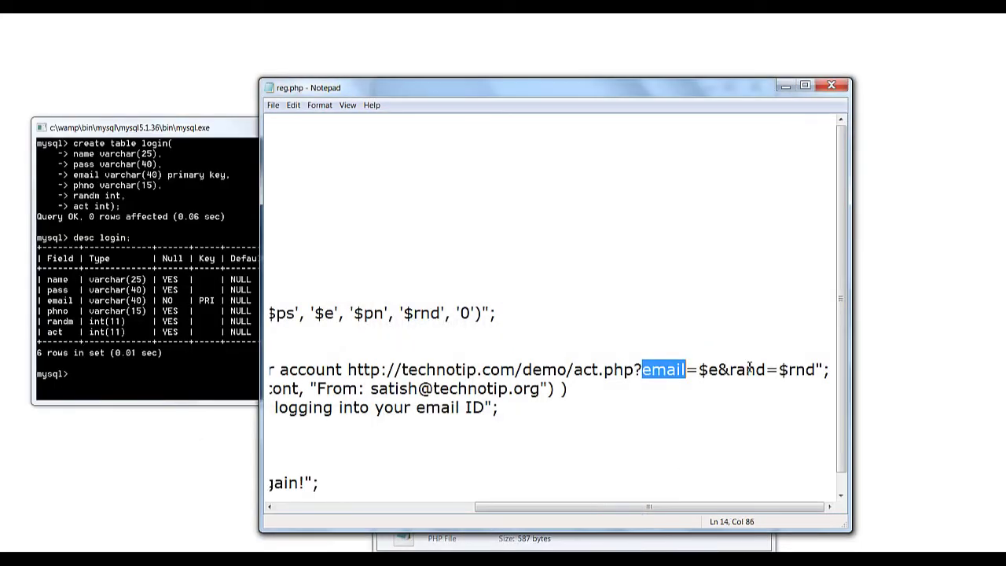
double_click(743, 369)
left_click(766, 369)
left_click_drag(746, 369, 741, 369)
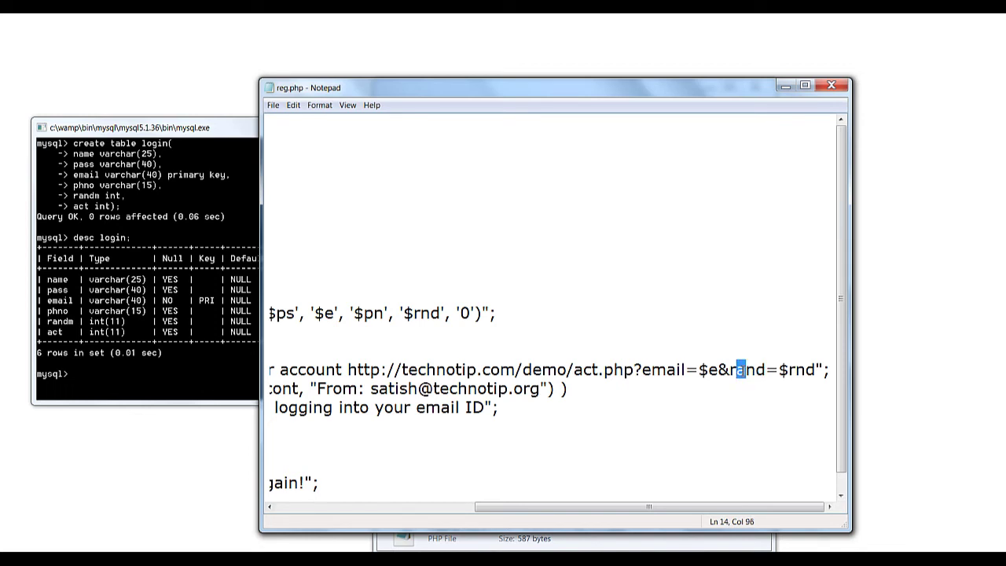
key("Delete")
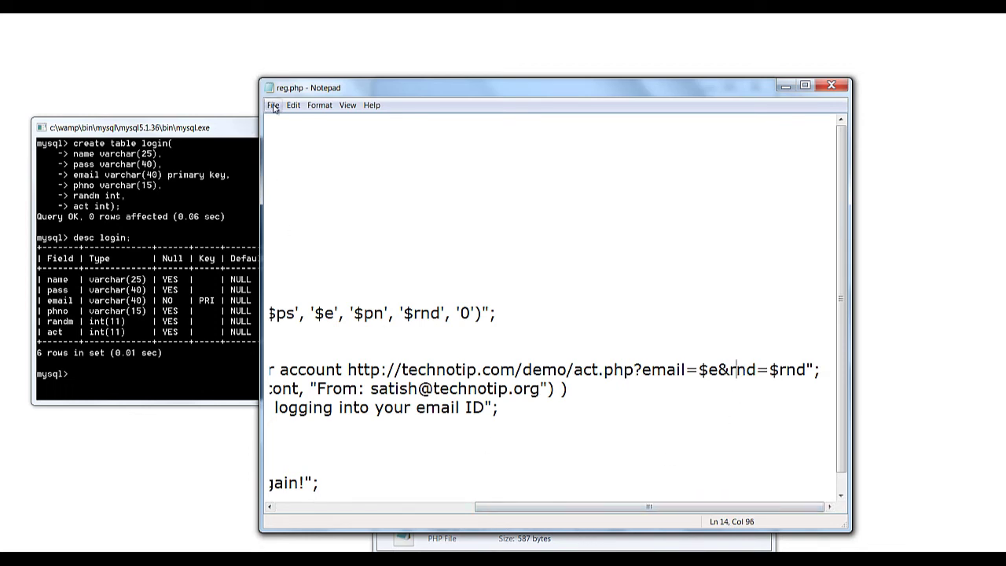
left_click(272, 105)
left_click(287, 140)
Step: Switch back to the act.php window from the taskbar
left_click(578, 539)
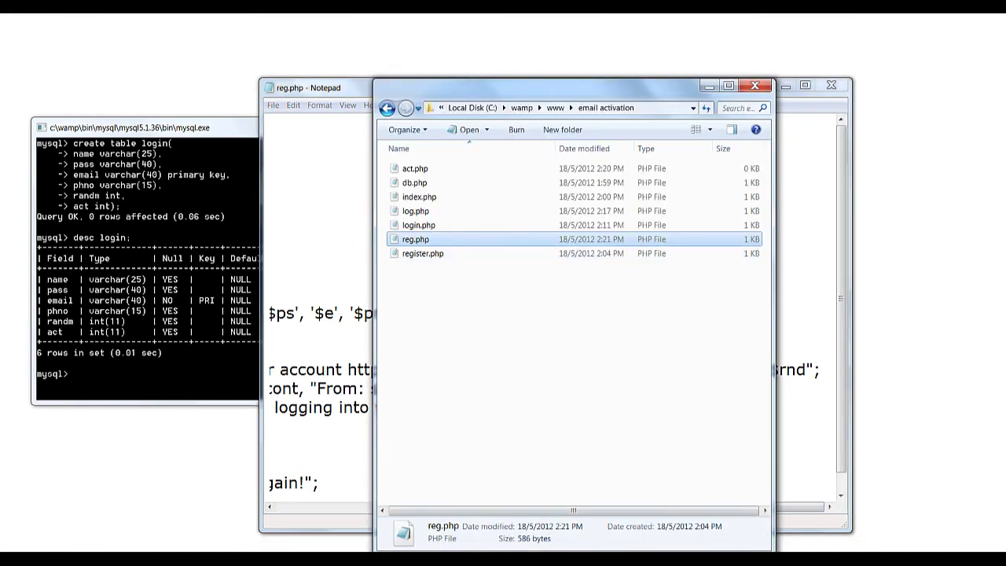
left_click(440, 539)
left_click(472, 518)
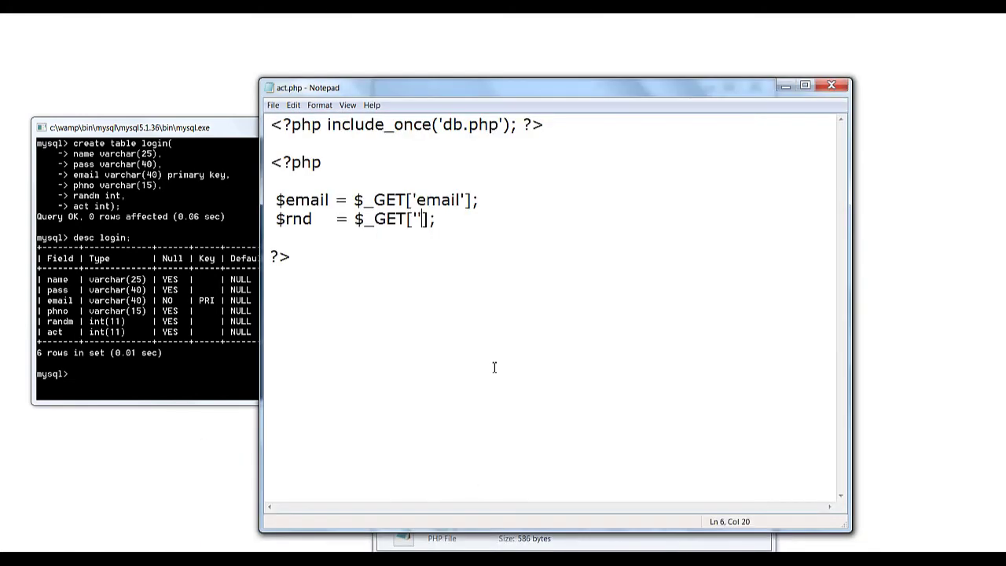
Step: Fill in the 'rnd' key and write the $sql query selecting randm for the email
left_click(422, 220)
type("ra")
key("BackSpace")
type("nd")
key("Return")
key("Return")
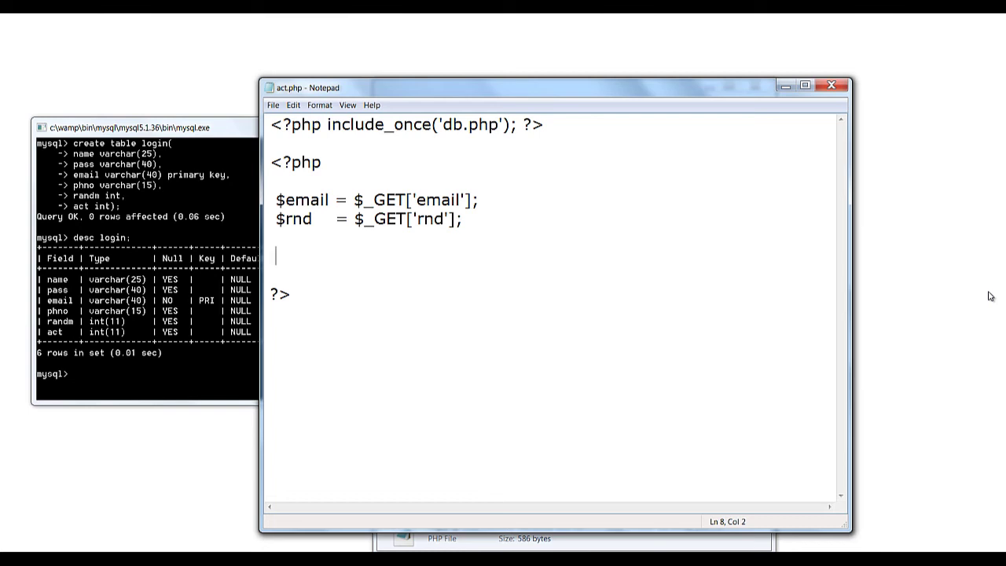
type("$sql =")
type("\"\";")
type("SELECR")
key("BackSpace")
type("T ")
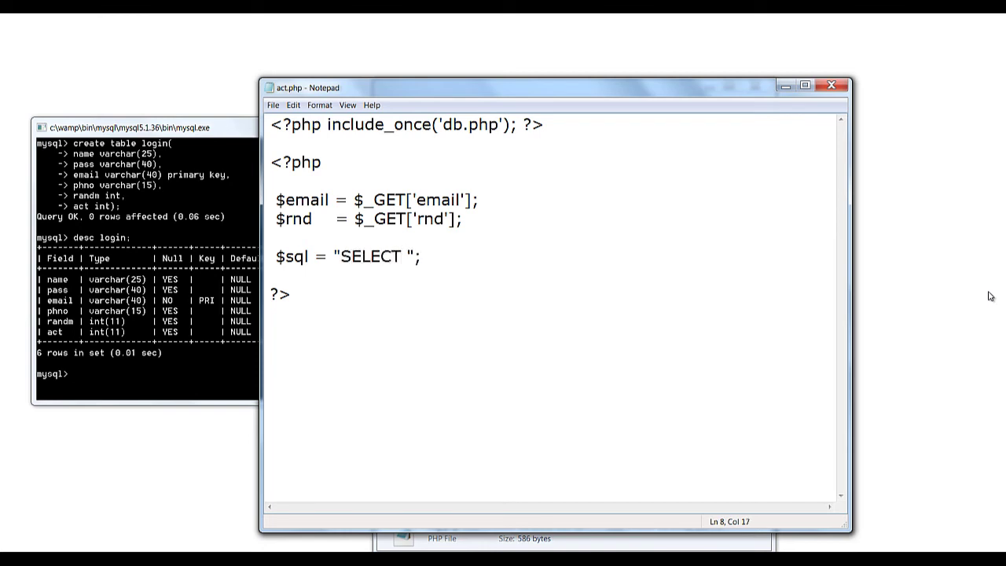
type("randm")
type(" ro")
key("BackSpace")
key("BackSpace")
type("from ")
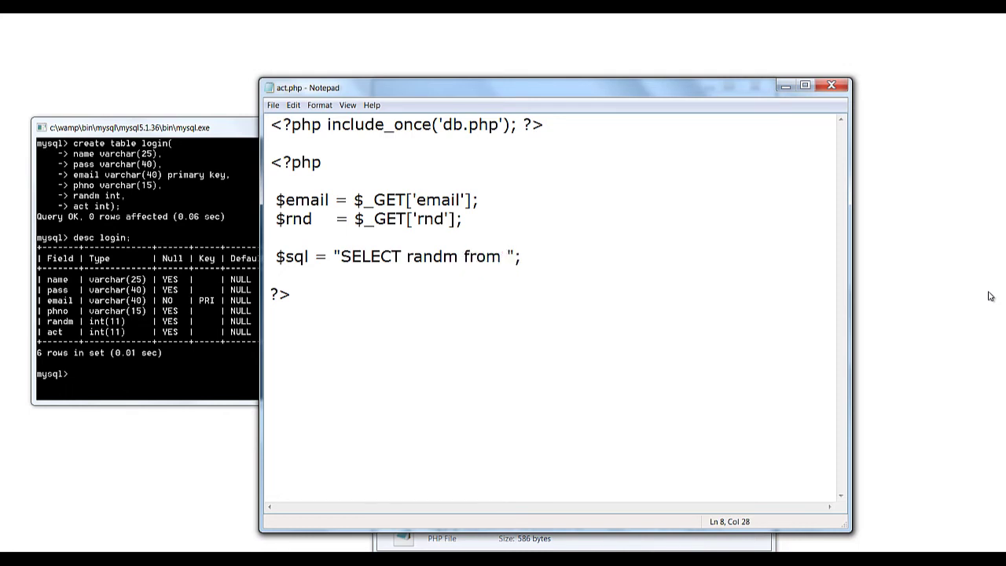
type("loin")
key("BackSpace")
key("BackSpace")
key("BackSpace")
type("gin where email ")
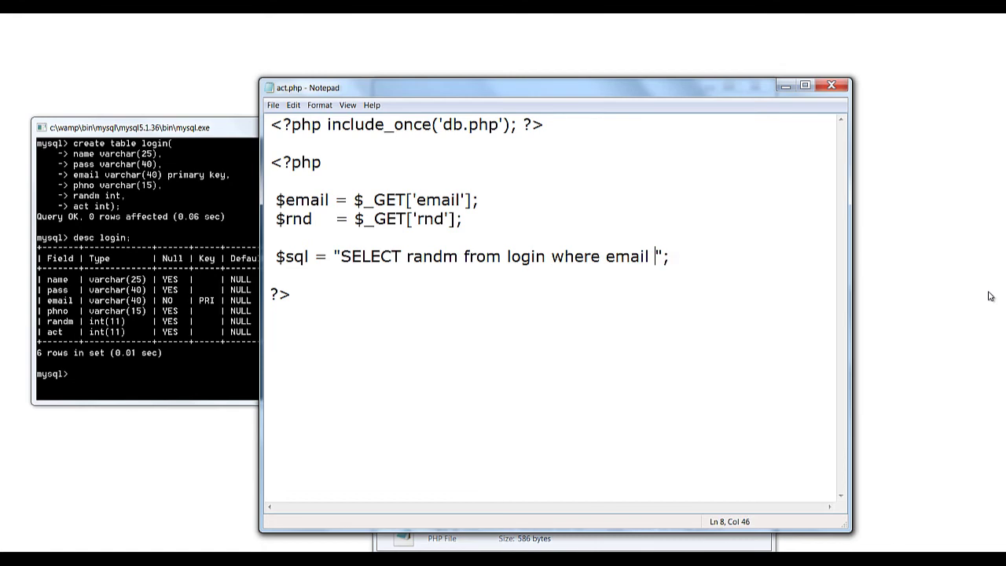
type("= '$email'")
Step: Add $res = mysql_query($sql); and $row = mysql_fetch_array($res); lines
key("Return")
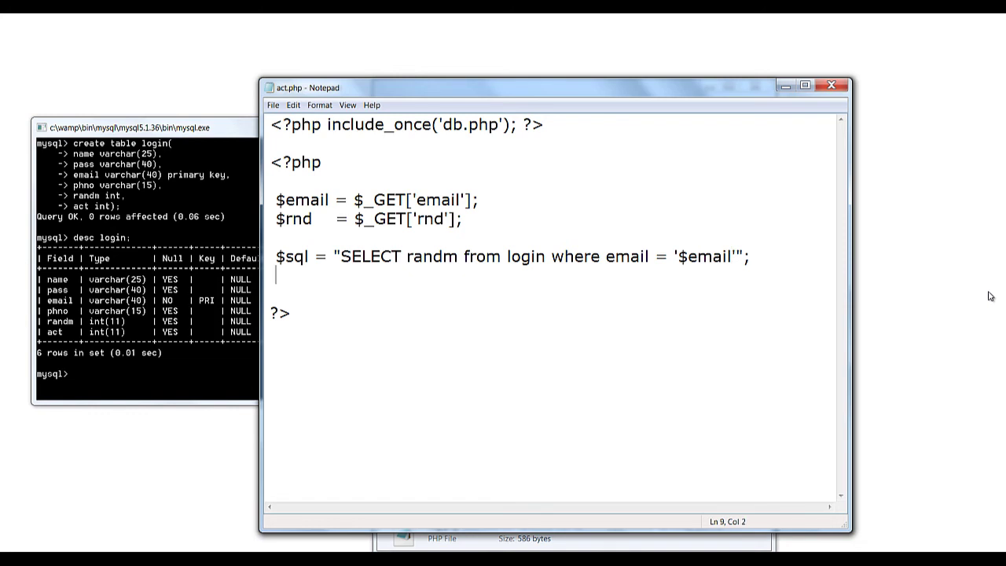
type("$res = mysql_query();")
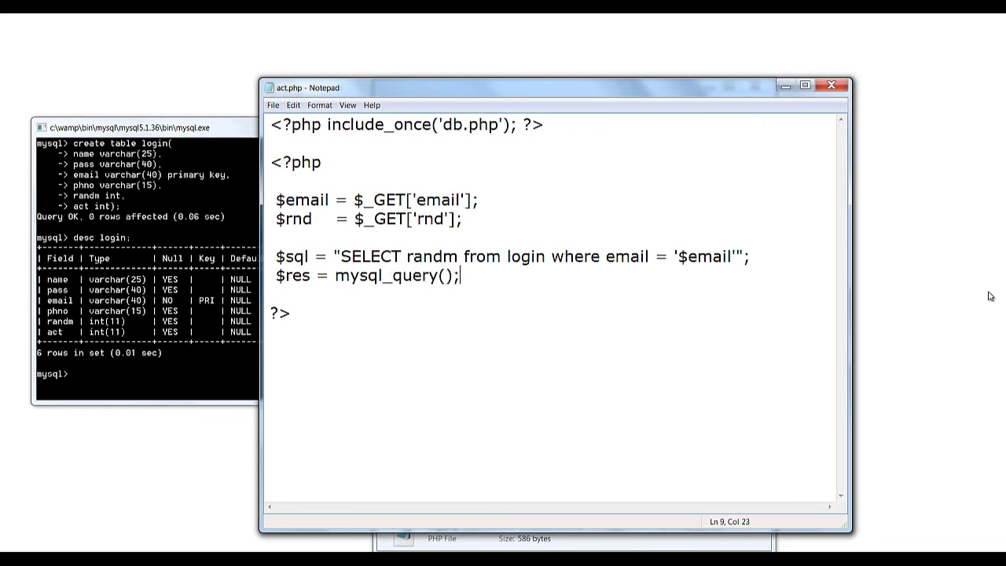
key("Left")
key("Left")
type("$sql")
key("Return")
key("Return")
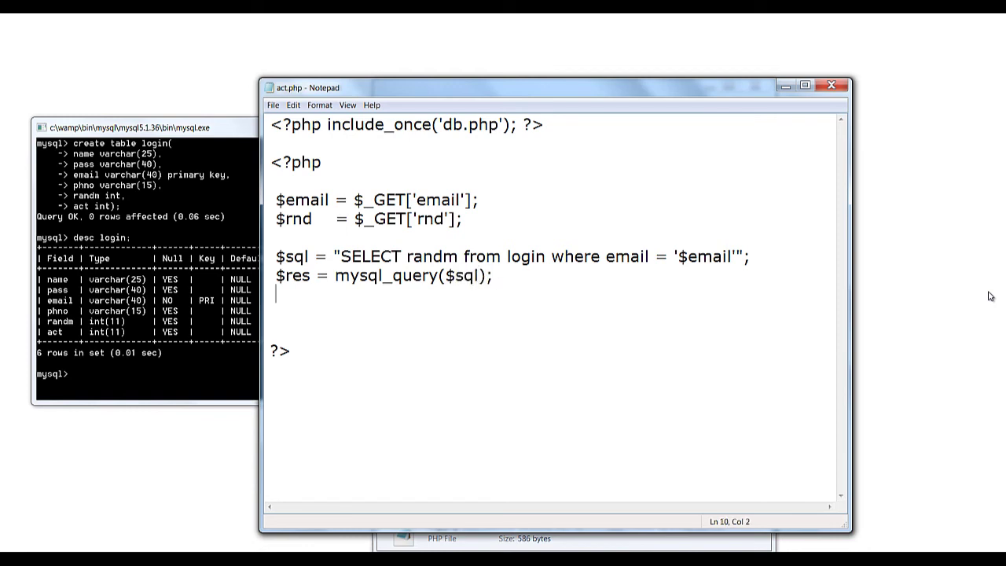
type("$row= mysql_fetch_array();$res")
key("Return")
key("Return")
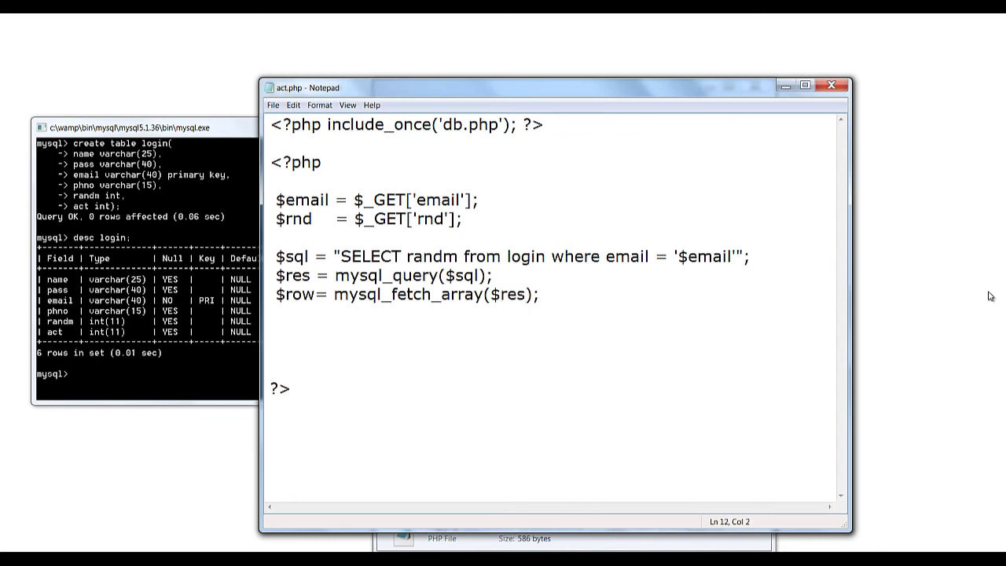
type("if()")
type(" $rnd = ")
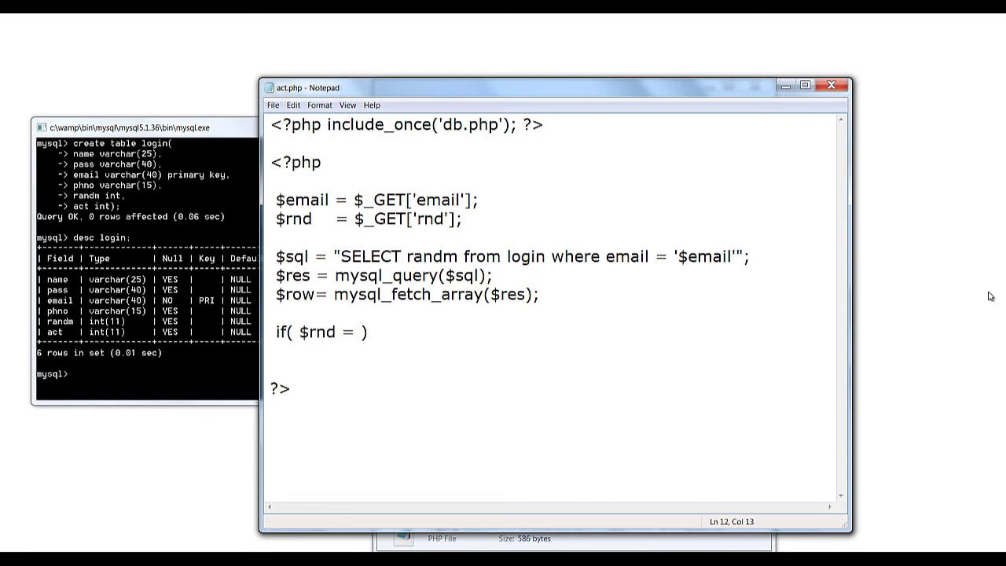
type("$row[0]")
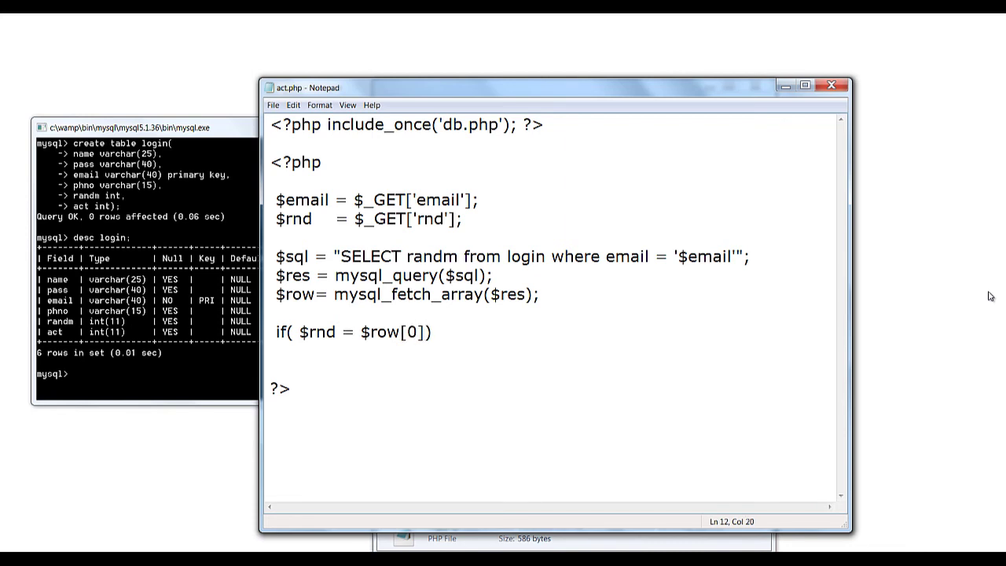
Step: Build the if block comparing $rnd to $row[0], with an else echoing "Wrong link bro!"
key("End")
key("Return")
type("{")
key("Return")
key("Return")
type("}")
key("Up")
key("Down")
key("End")
key("Return")
type("else")
key("Return")
type("echo \"Wrong linlk")
key("BackSpace")
key("BackSpace")
type("k bro!\";")
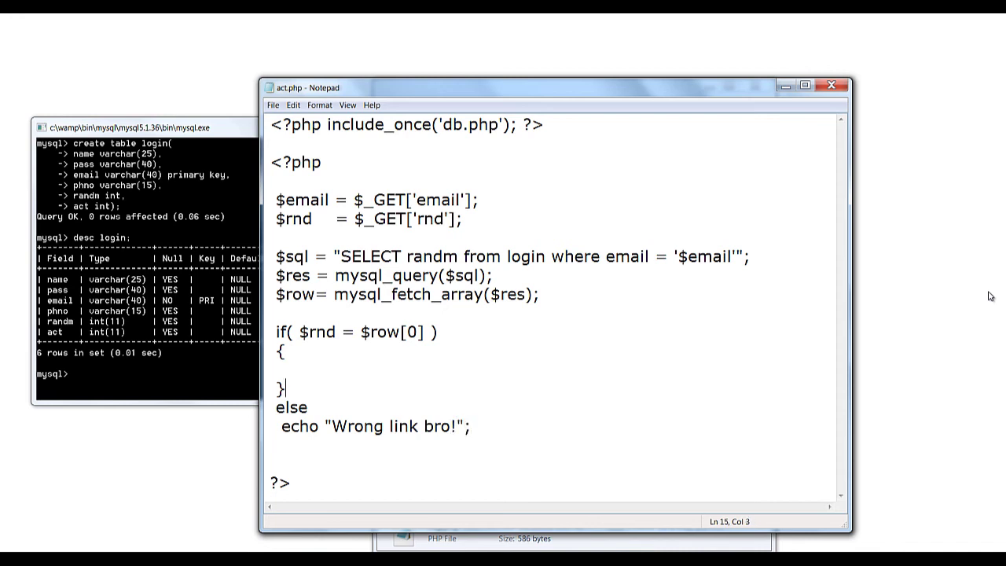
Step: Inside the if block, write the Update login SET act = '1' query
key("Up")
type("$sql = \"\"")
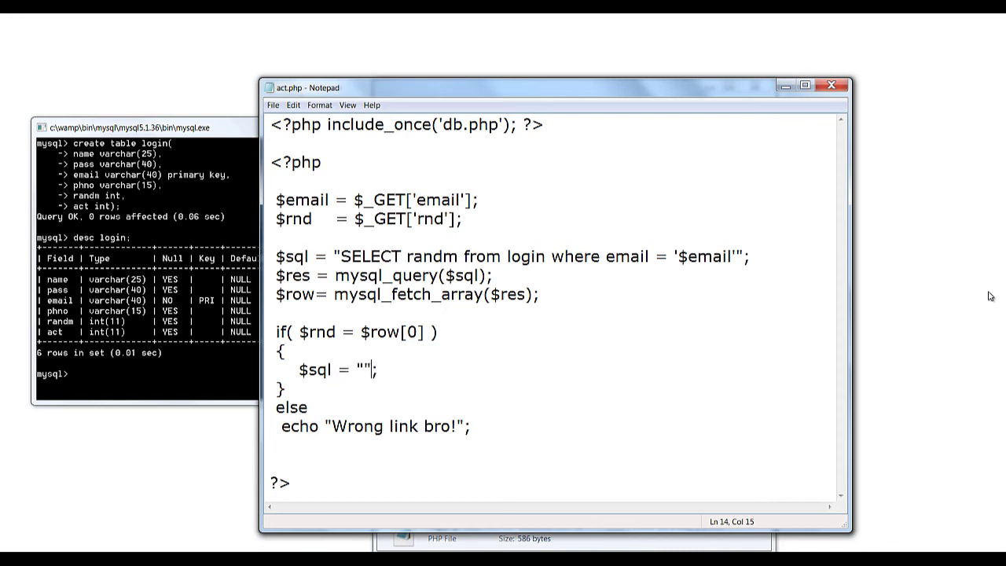
type("Updte")
key("BackSpace")
key("BackSpace")
type("ate table login")
key("BackSpace")
key("BackSpace")
key("BackSpace")
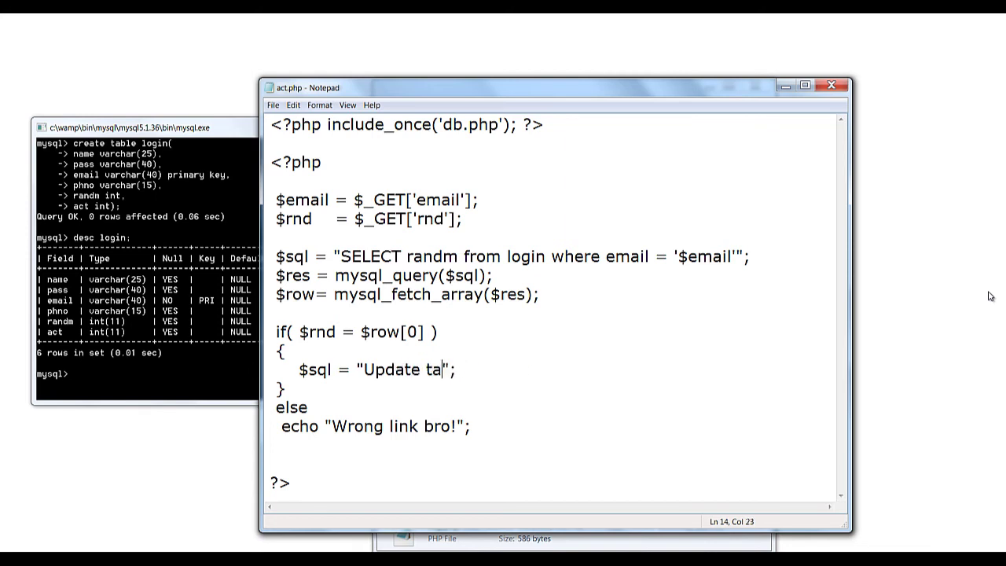
key("BackSpace")
key("BackSpace")
type("login SET act = ''")
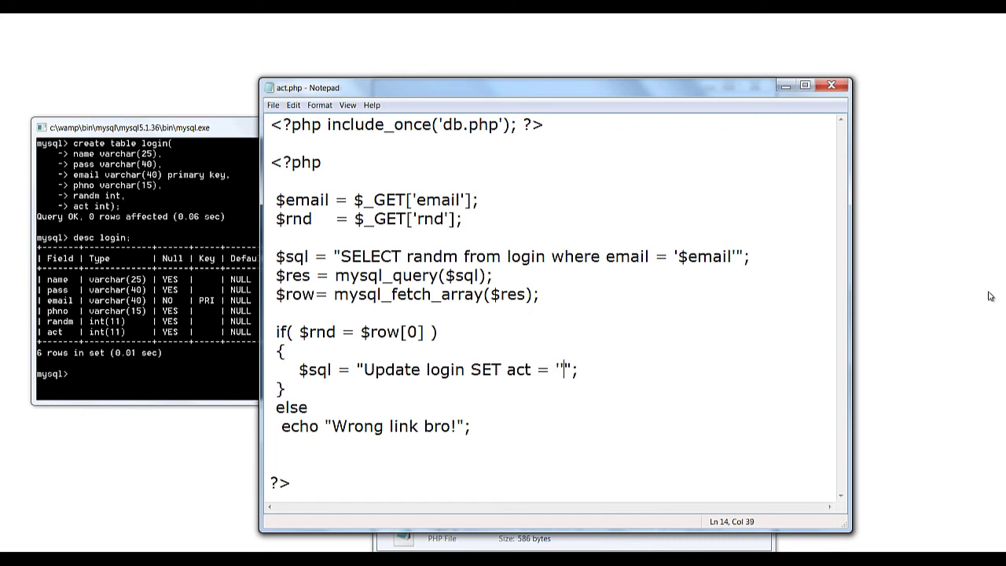
type("1")
key("End")
Step: Replace $sql = with a mysql_query(...); call around the update and open a line below
key("Return")
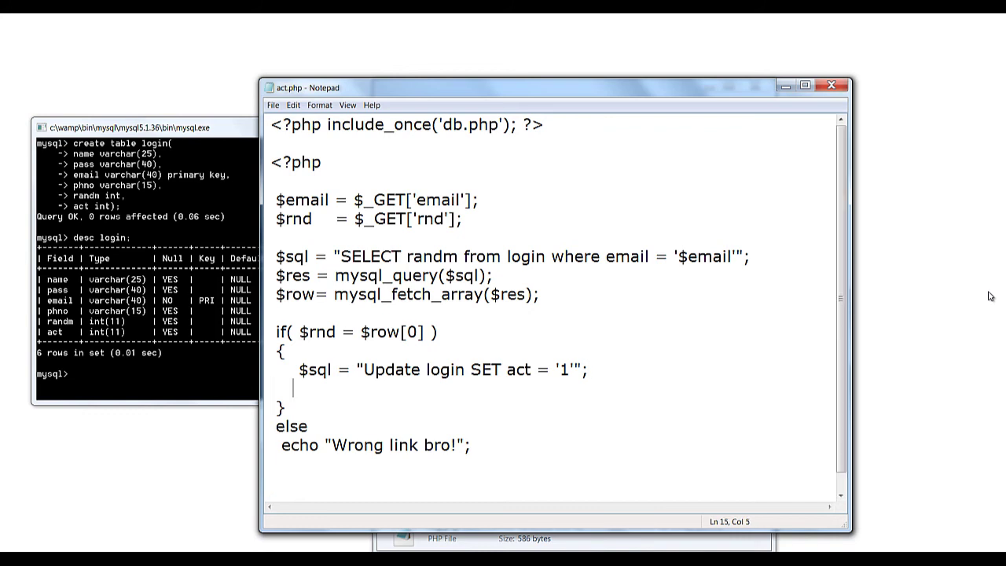
key("space")
key("Up")
key("Left")
key("shift+Right")
key("shift+Right")
key("shift+Right")
key("shift+Right")
key("shift+Right")
key("shift+Right")
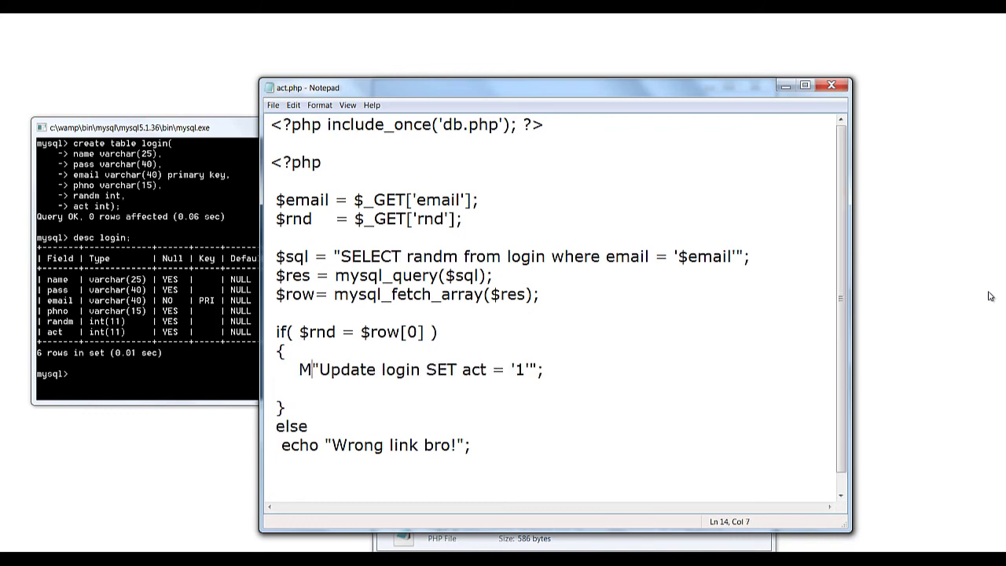
key("BackSpace")
type("mus")
key("BackSpace")
key("BackSpace")
type("ysql_qy")
key("BackSpace")
type("uery(")
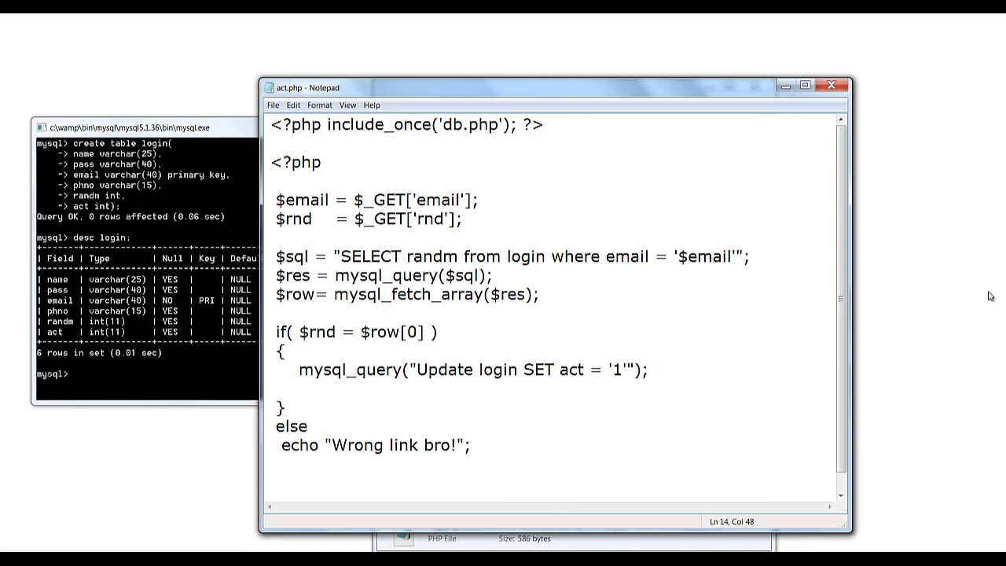
key("Return")
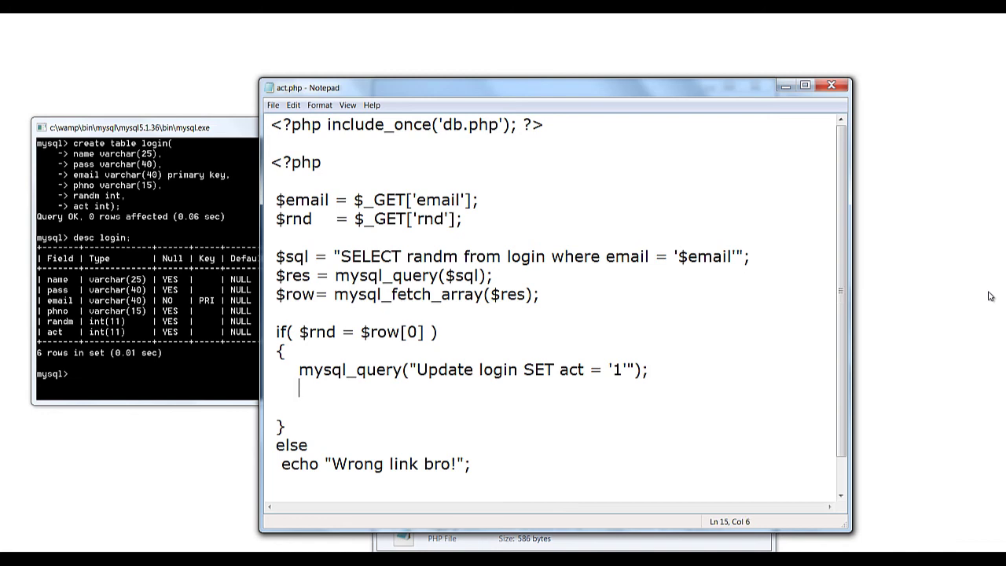
type("echo \"ac")
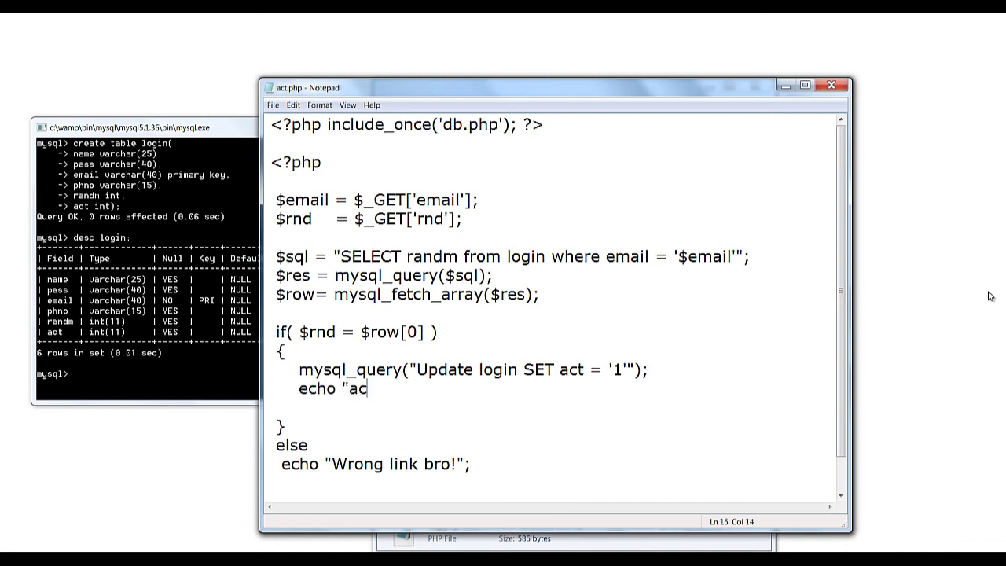
type("count activate!\";")
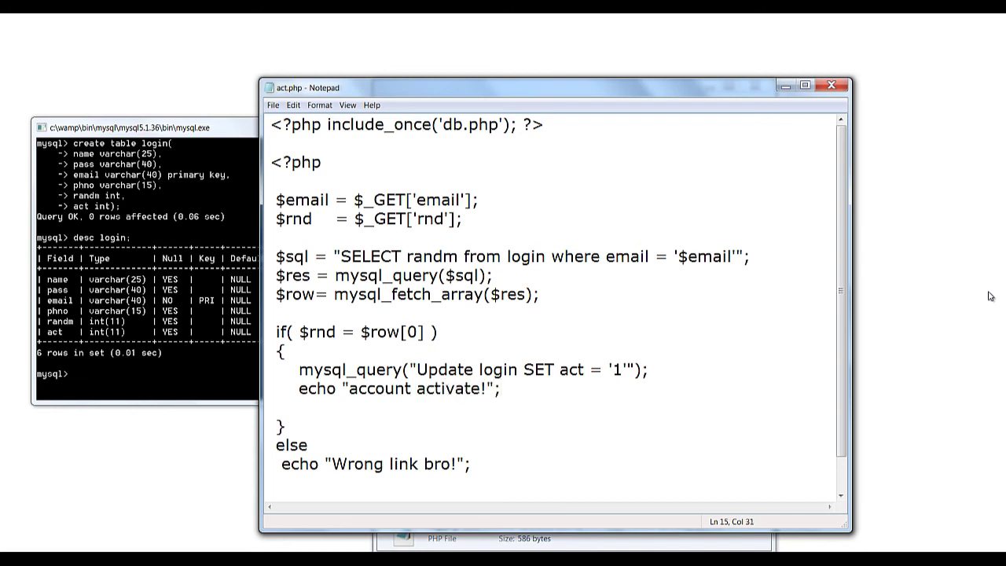
Step: Save the edited act.php, then close the act.php and reg.php editors
left_click(273, 105)
left_click(291, 144)
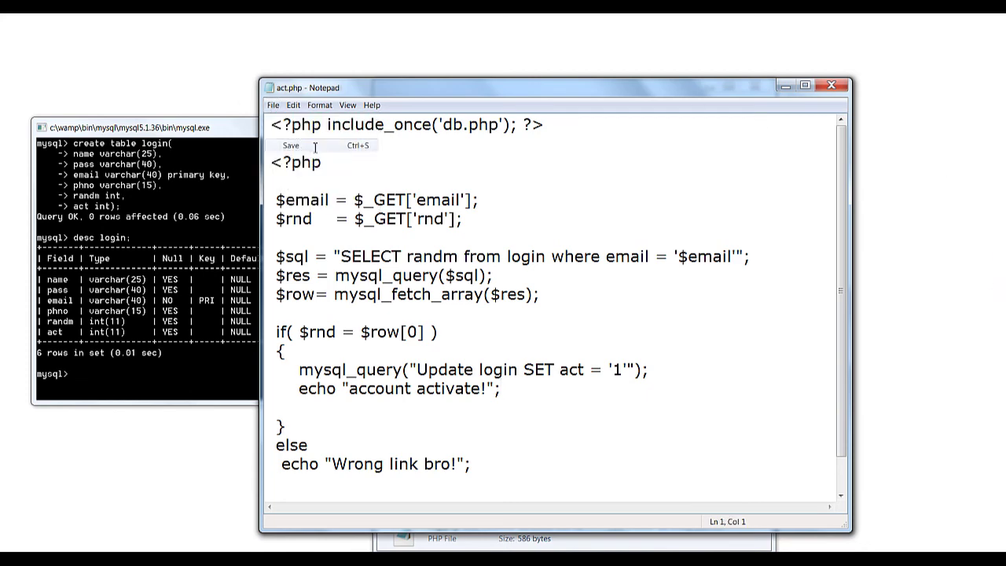
left_click(831, 85)
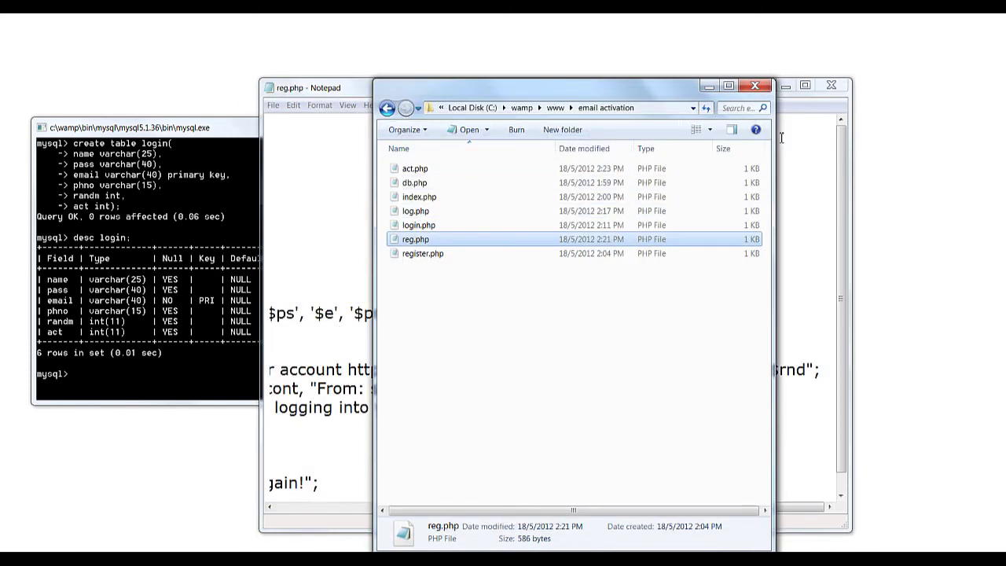
left_click(809, 98)
left_click(831, 85)
Step: Reopen reg.php to review its code, then pick act.php among the seven project files
left_click(471, 354)
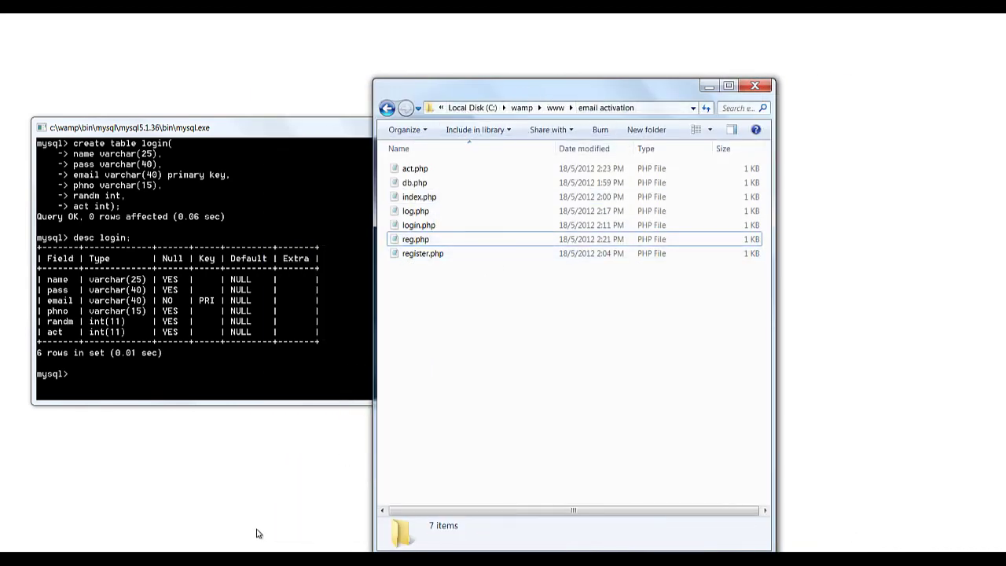
double_click(415, 239)
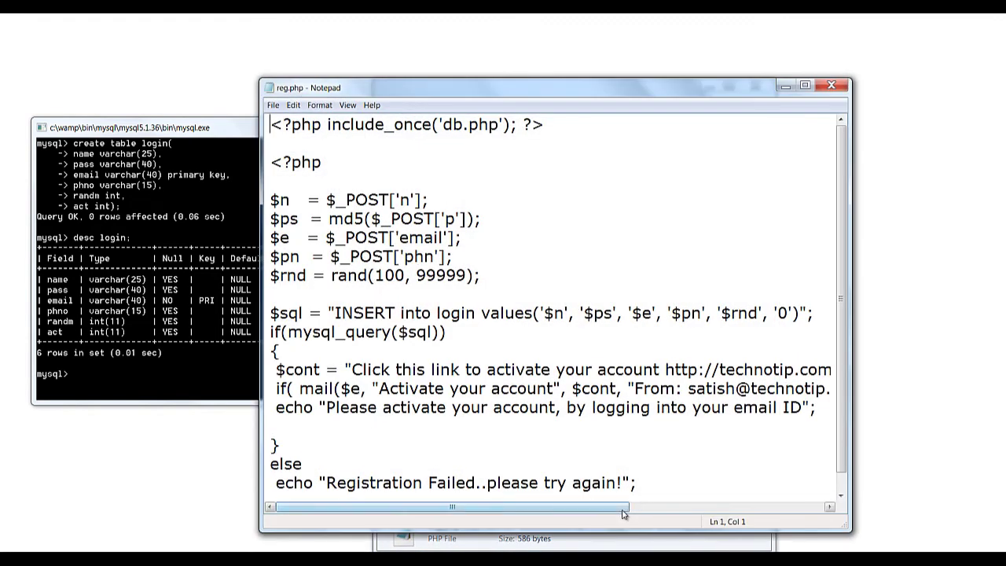
left_click_drag(623, 513, 817, 510)
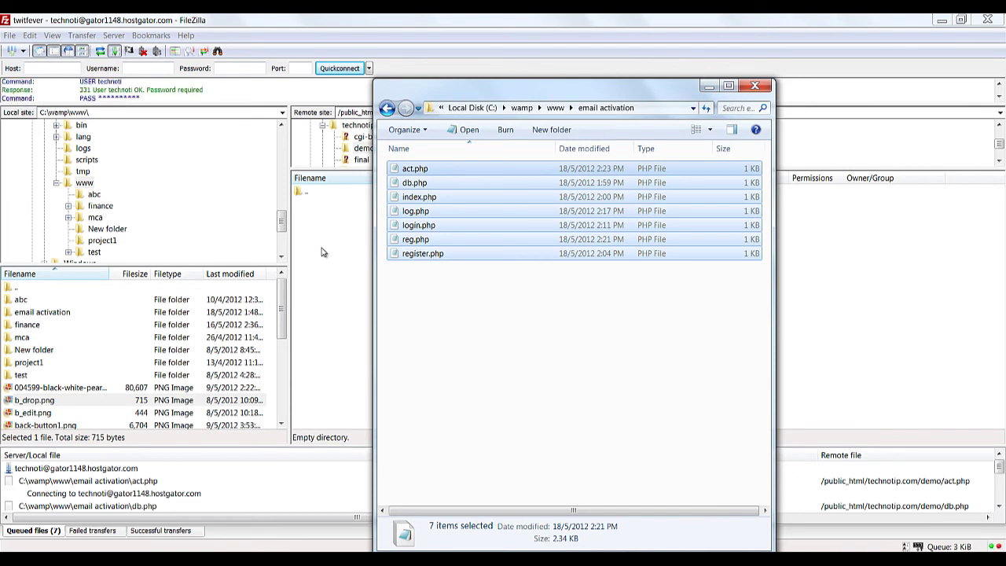
left_click(415, 168)
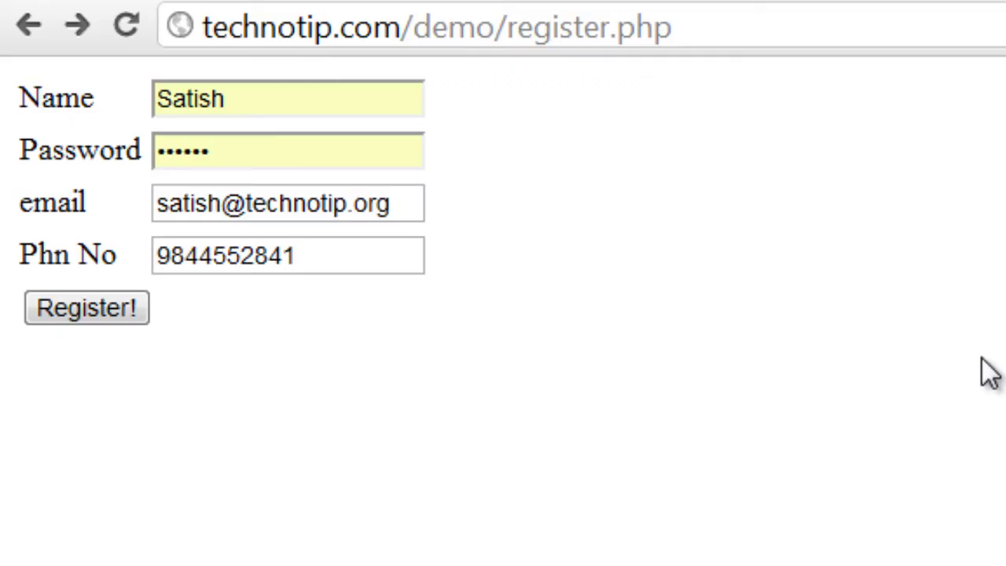
Step: Fill in the Name, email and Password fields on register.php and submit the registration
left_click(271, 154)
left_click(283, 94)
left_click(294, 153)
left_click(295, 203)
left_click(304, 255)
left_click(93, 339)
left_click(86, 308)
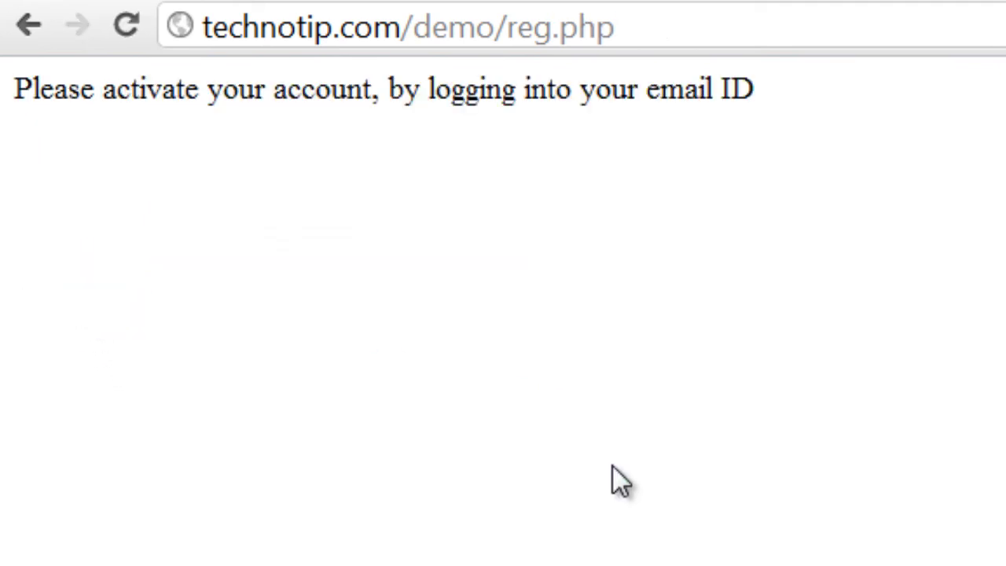
Step: Note the activation reminder, then log in on login.php before activating the account
left_click_drag(102, 93, 811, 92)
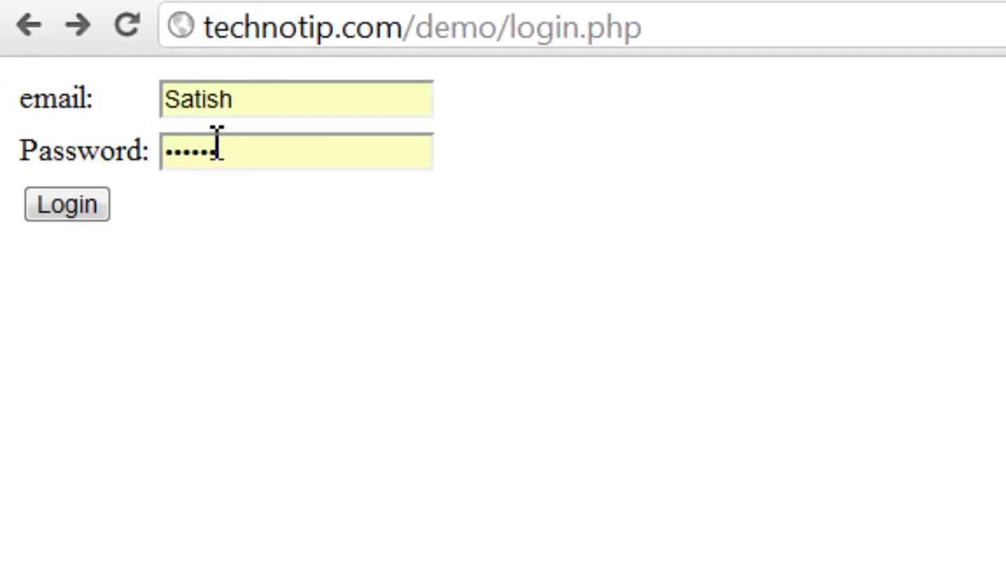
double_click(216, 150)
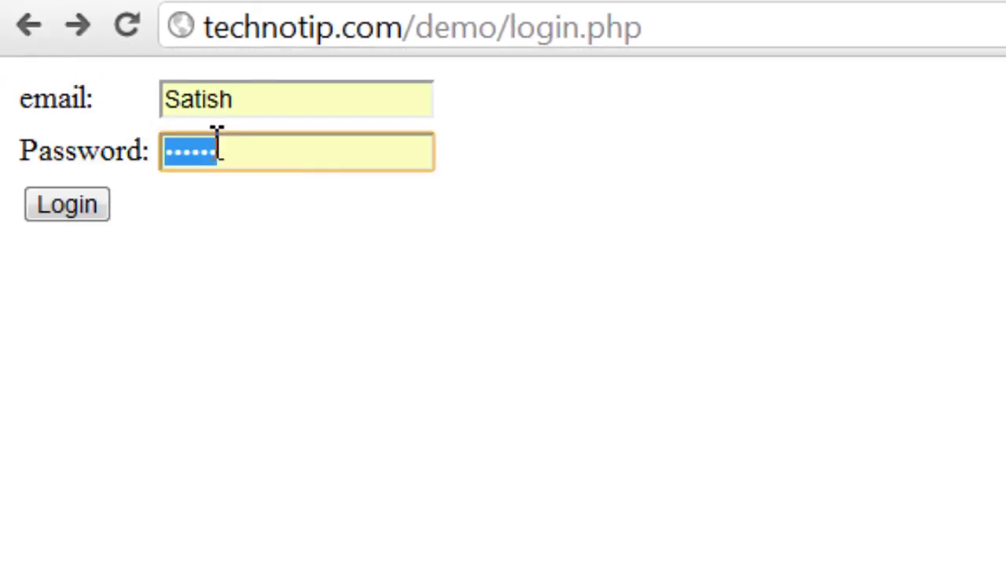
type("aaaaaa")
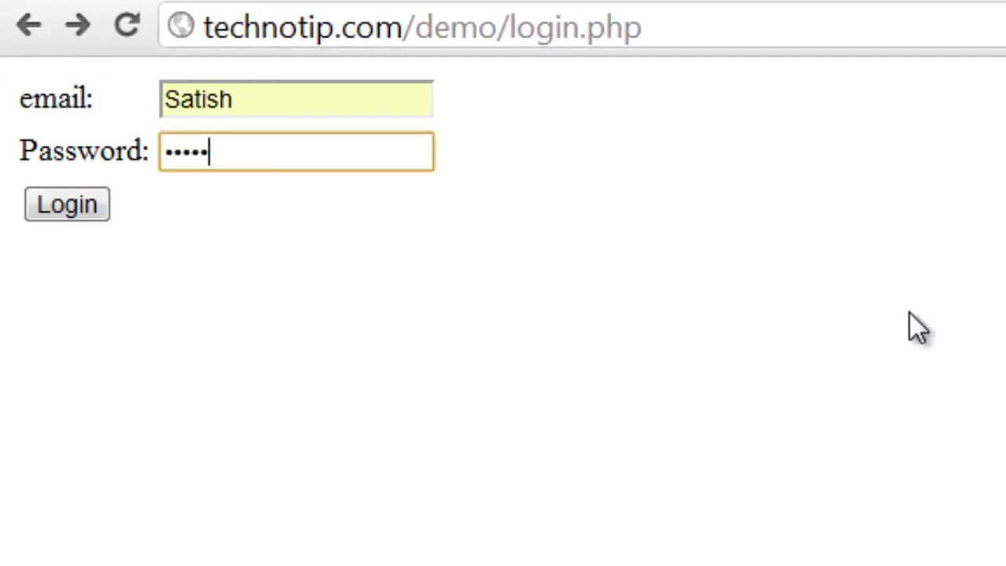
left_click(73, 164)
left_click(86, 204)
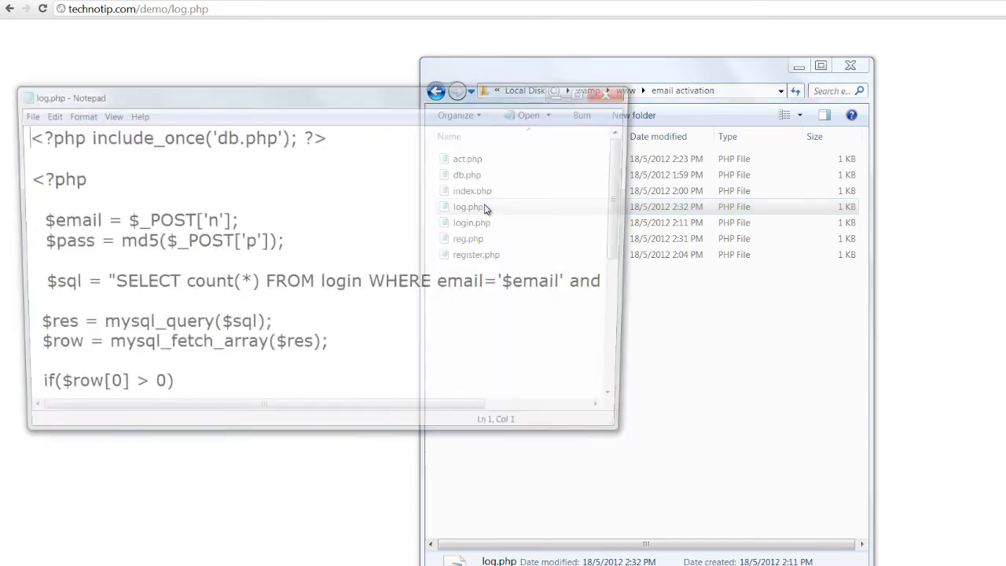
Step: Maximize log.php in Notepad to check its activation code, then return to the mail inbox
double_click(458, 91)
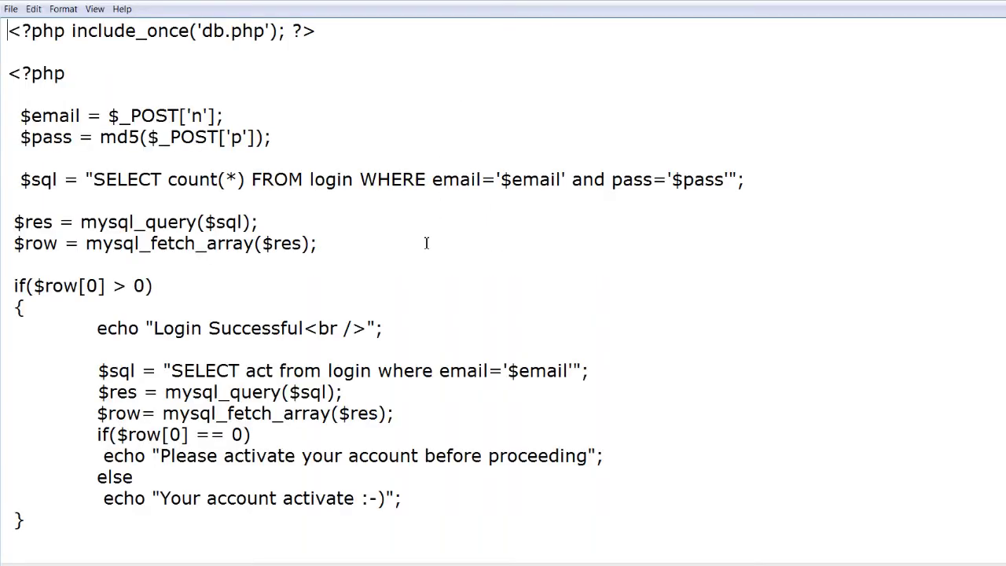
scroll(425, 244, "down", 2)
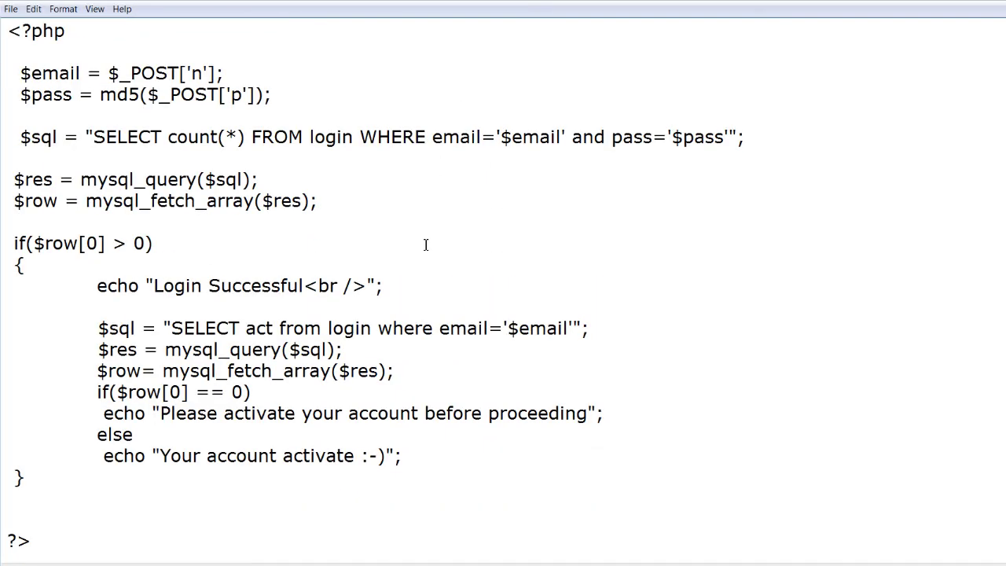
key("alt+Tab")
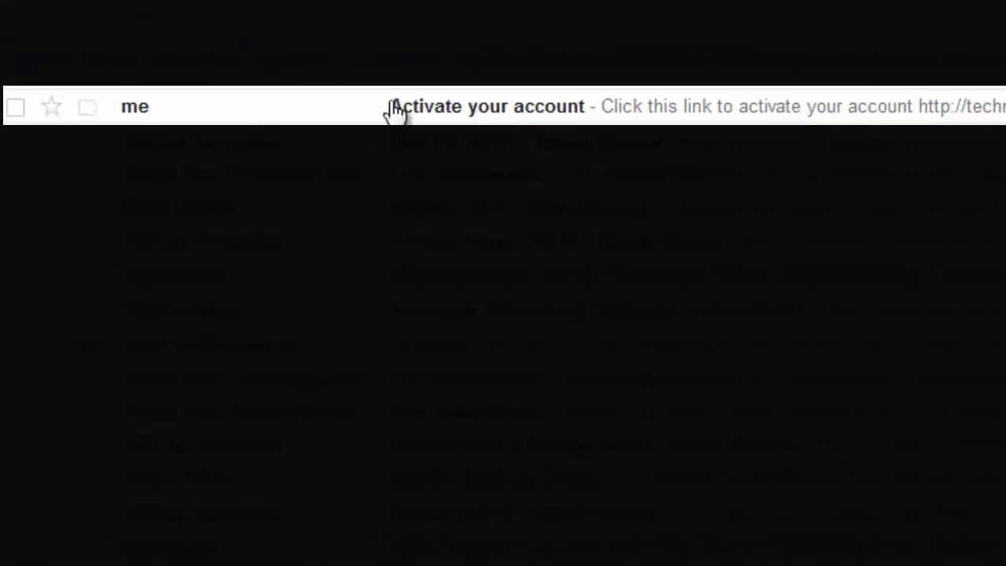
Step: Open the 'Activate your account' email and follow its act.php activation link
left_click(542, 113)
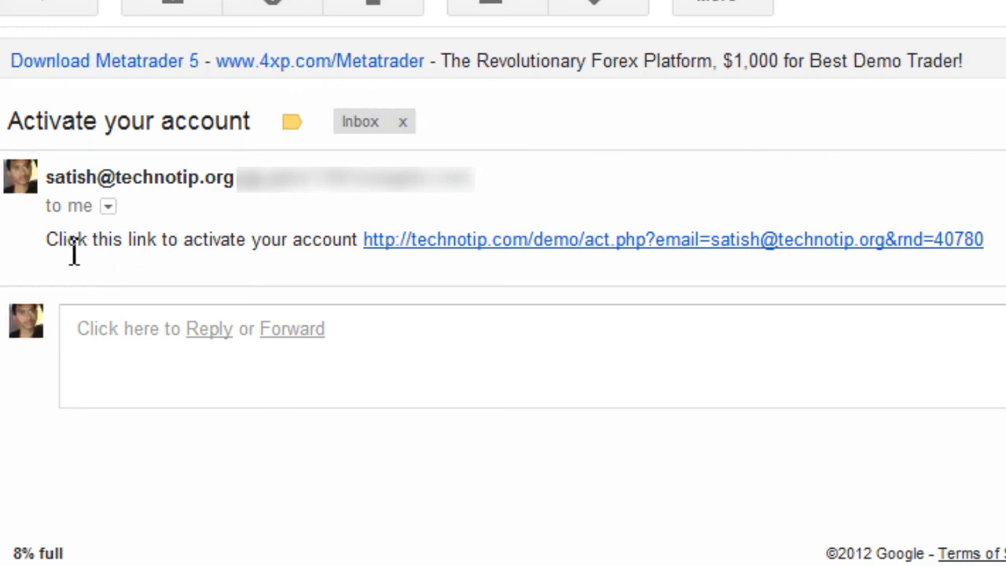
left_click_drag(46, 239, 352, 240)
left_click(375, 279)
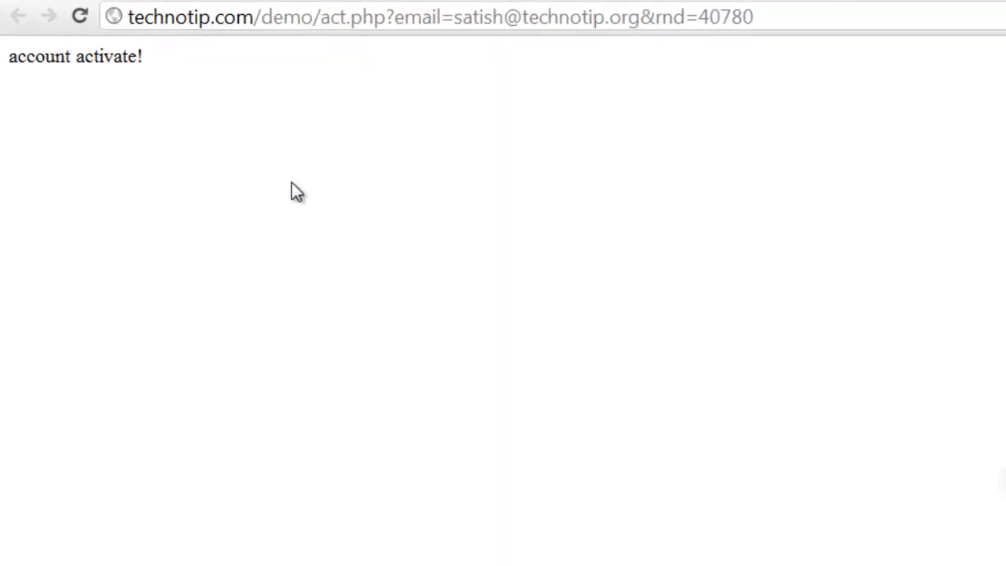
Step: Confirm the 'account activate!' message, then log in again with the activated account
left_click_drag(168, 71, 10, 63)
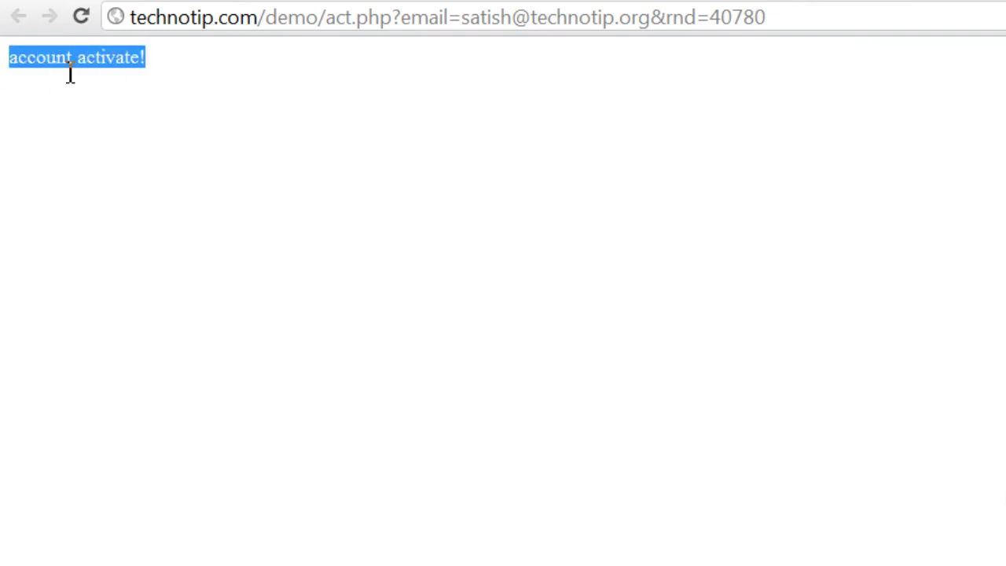
left_click(196, 197)
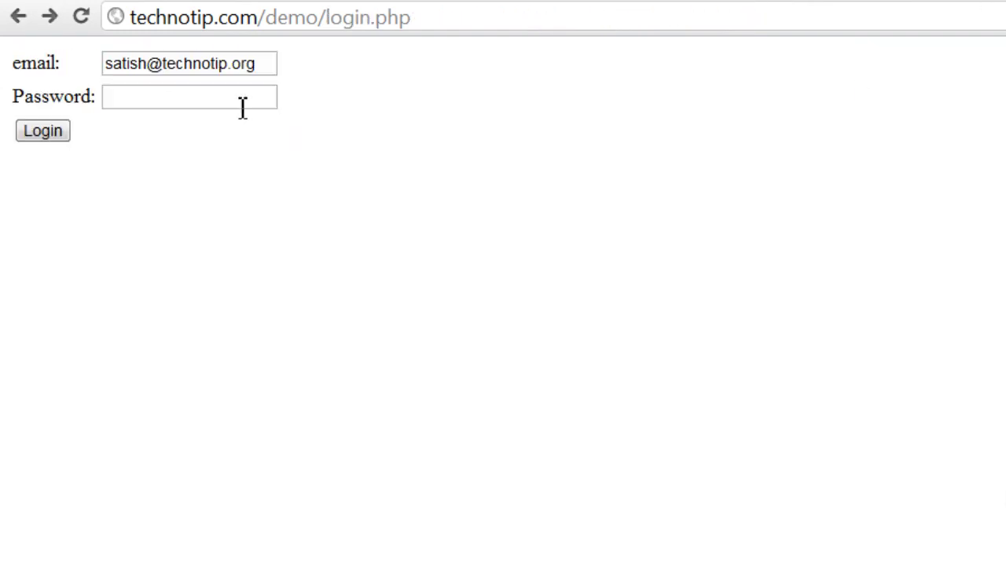
left_click(189, 96)
type("•••••")
type("•")
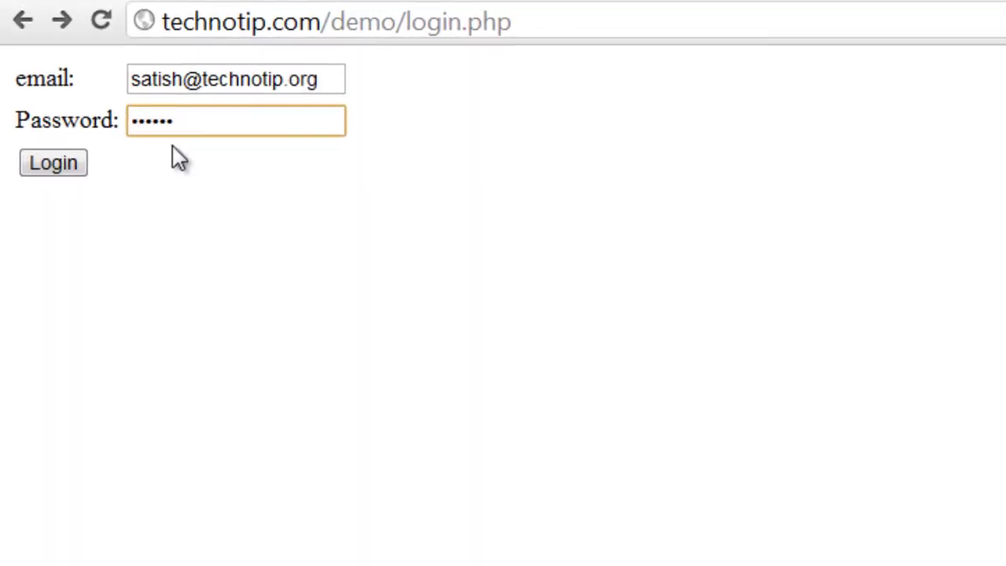
left_click(53, 163)
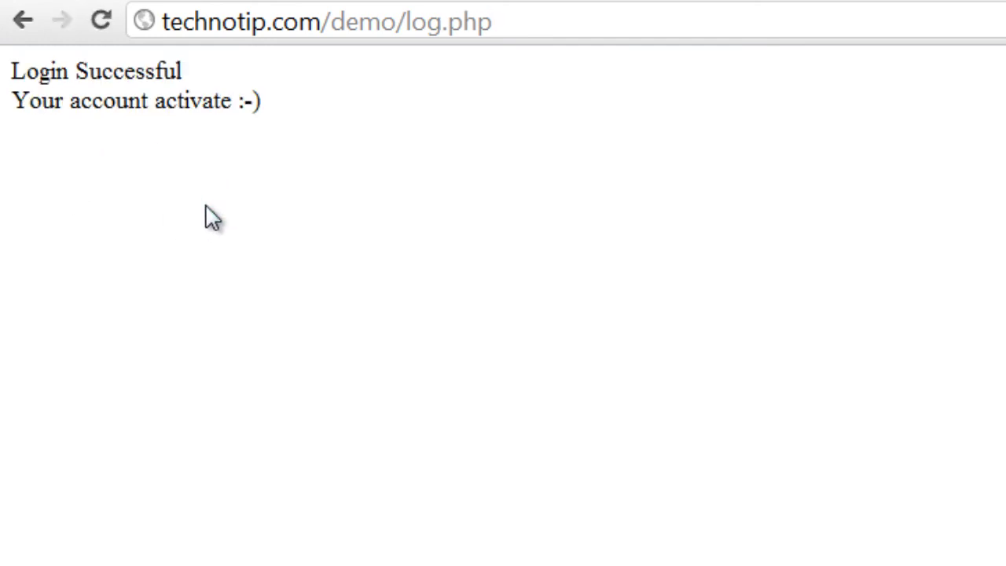
Step: Check the 'Login Successful' and 'Your account activate :-)' messages on log.php
left_click_drag(10, 71, 185, 74)
left_click(283, 100)
left_click_drag(292, 102, 3, 102)
left_click(133, 189)
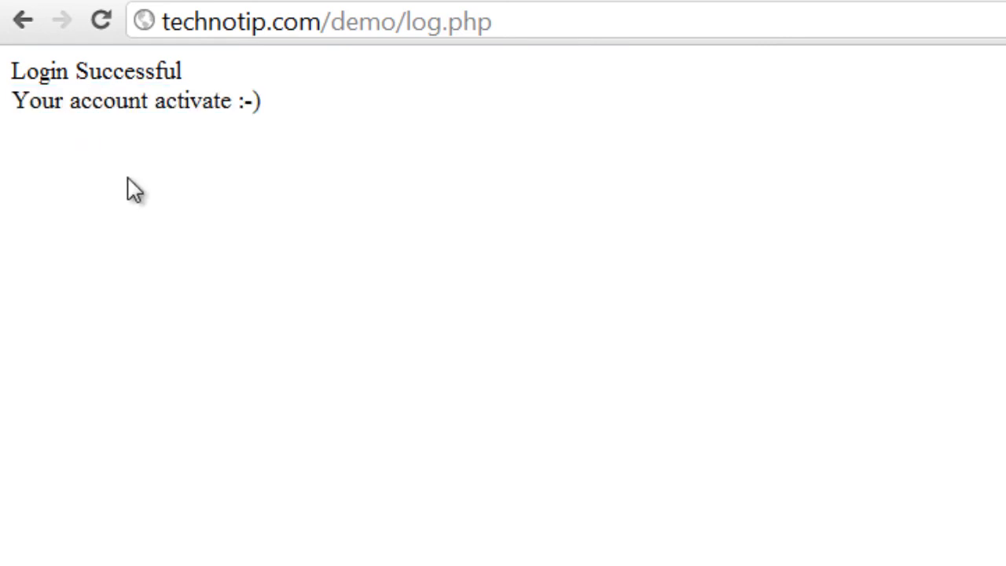